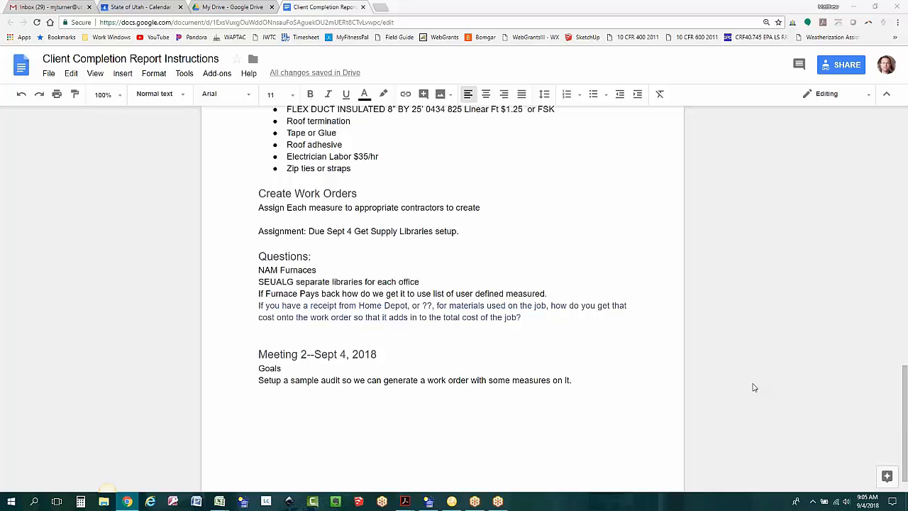
key("XF86AudioLowerVolume")
key("XF86AudioRaiseVolume")
key("XF86AudioRaiseVolume")
key("XF86AudioRaiseVolume")
key("XF86AudioRaiseVolume")
key("XF86AudioRaiseVolume")
key("XF86AudioRaiseVolume")
double_click(585, 380)
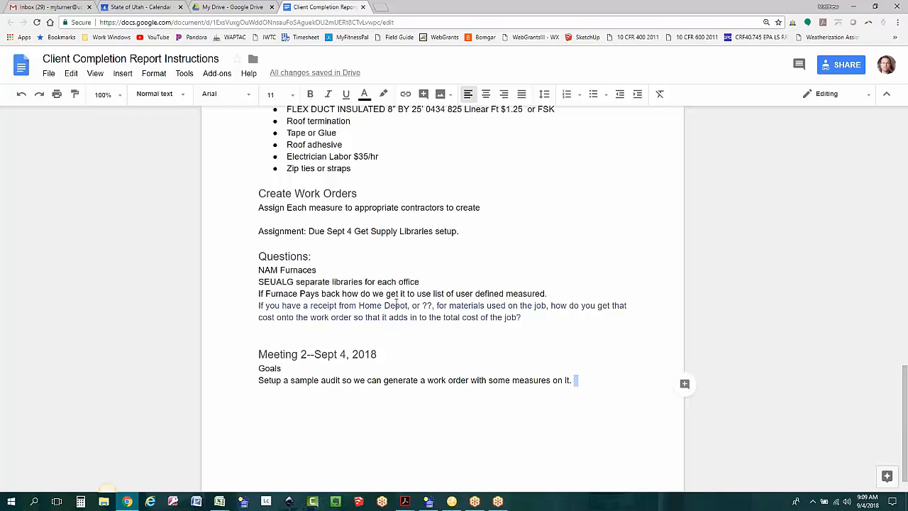
Add the question "Do we need to include ancillary items such as screws, zip ties etc." below the Home Depot receipt question and resolve its spelling flag
left_click(524, 317)
key("Return")
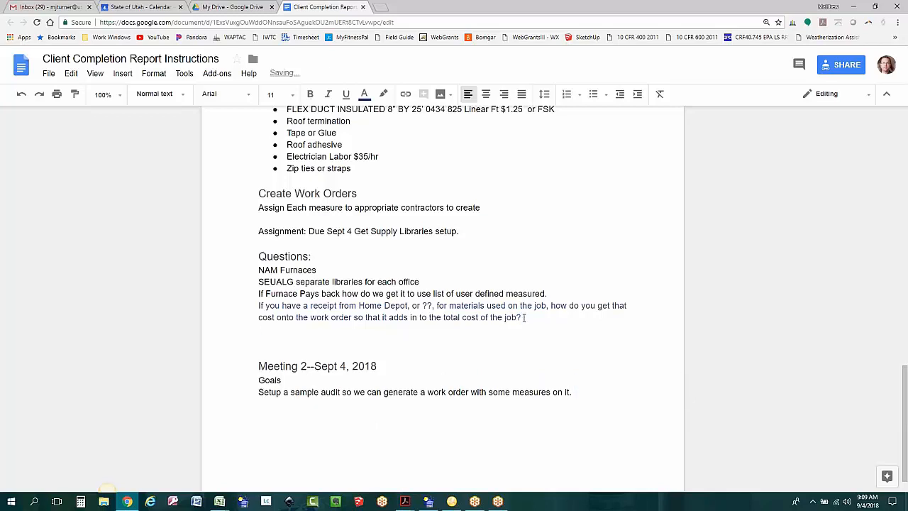
type("Do we need to include ")
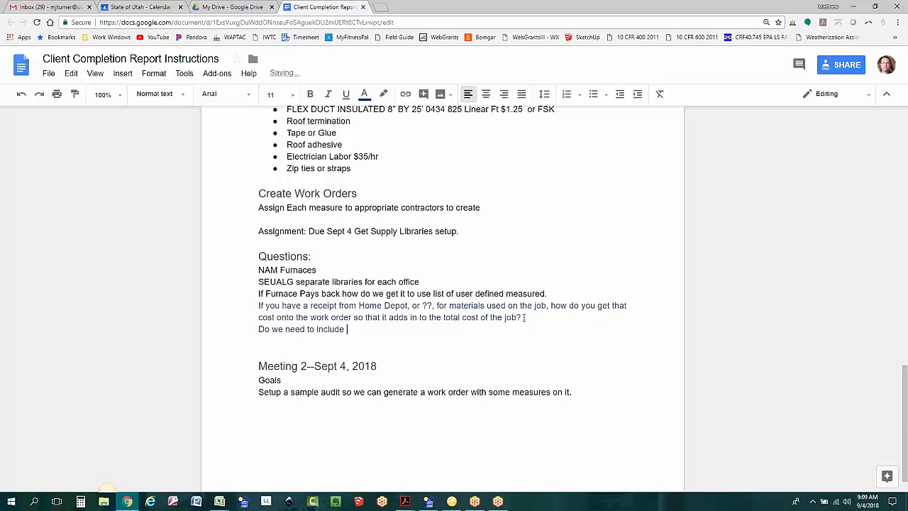
type("ancillary items such ")
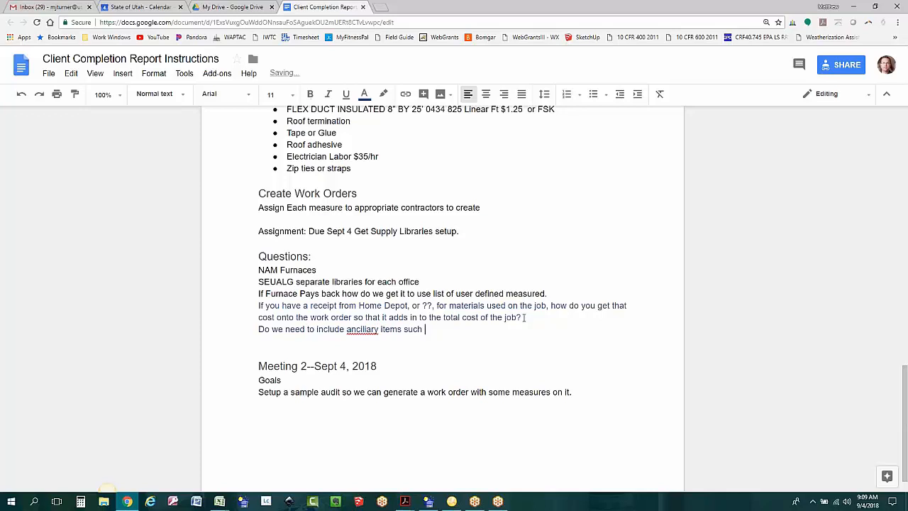
type("as screws, zip ties etc.")
right_click(360, 331)
left_click(387, 176)
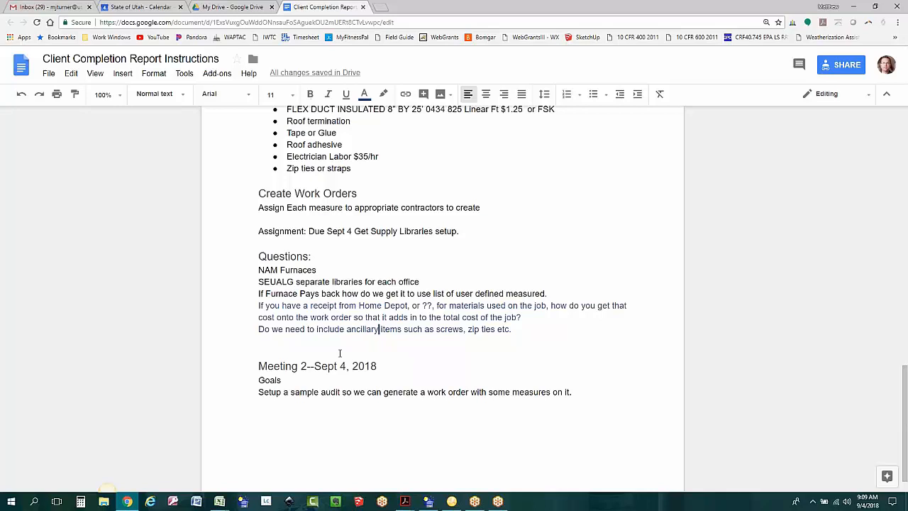
Format the questions from "SEUALG separate libraries for each office" through the ancillary items question as a bulleted list
left_click_drag(523, 330, 289, 264)
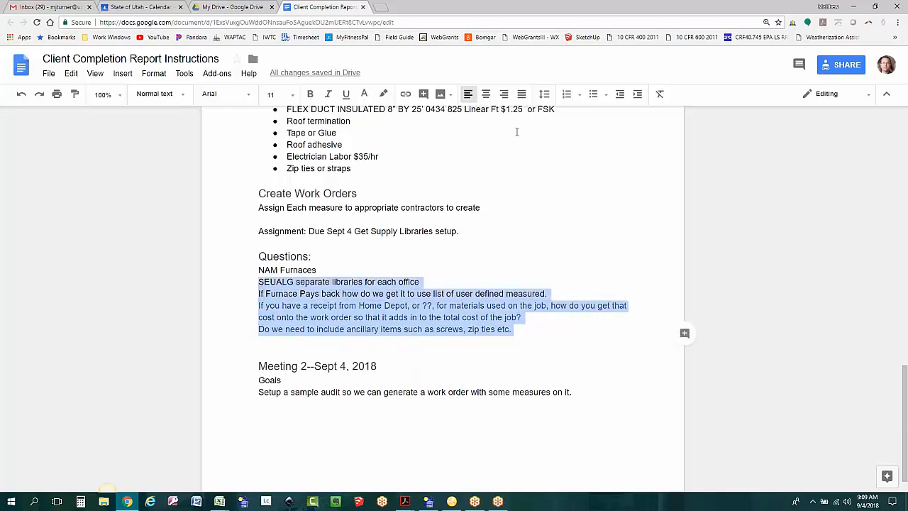
left_click(593, 93)
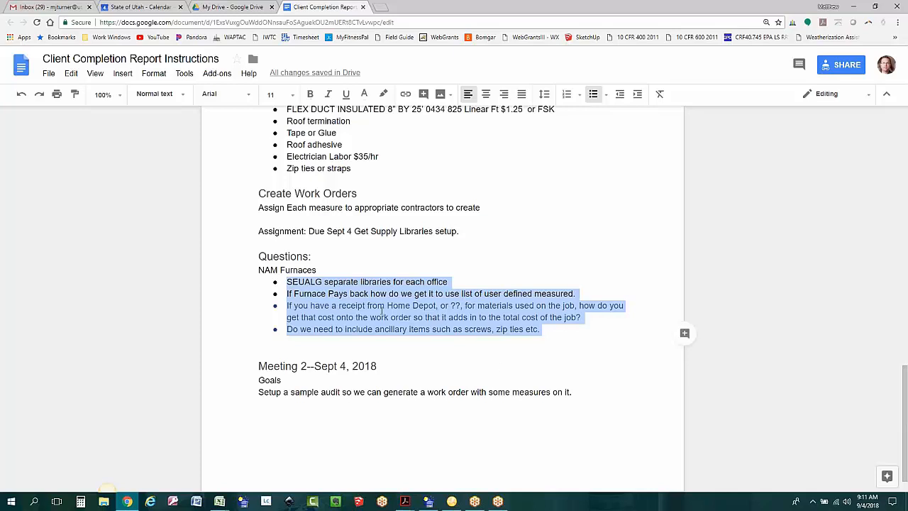
left_click(545, 330)
left_click_drag(538, 330, 340, 329)
left_click(542, 330)
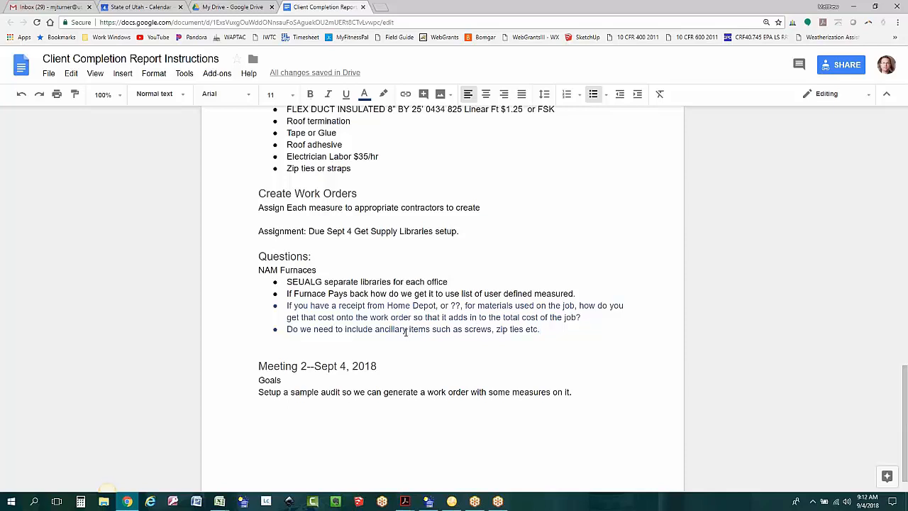
Switch to Weatherization Assistant, turn off duct sealing evaluation in the CCR Audit and open the audit's measures list
left_click(429, 502)
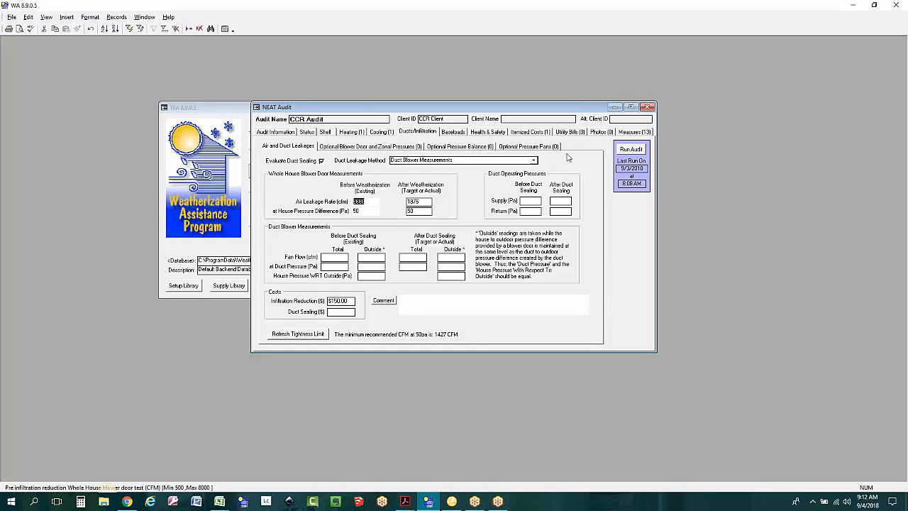
left_click(630, 133)
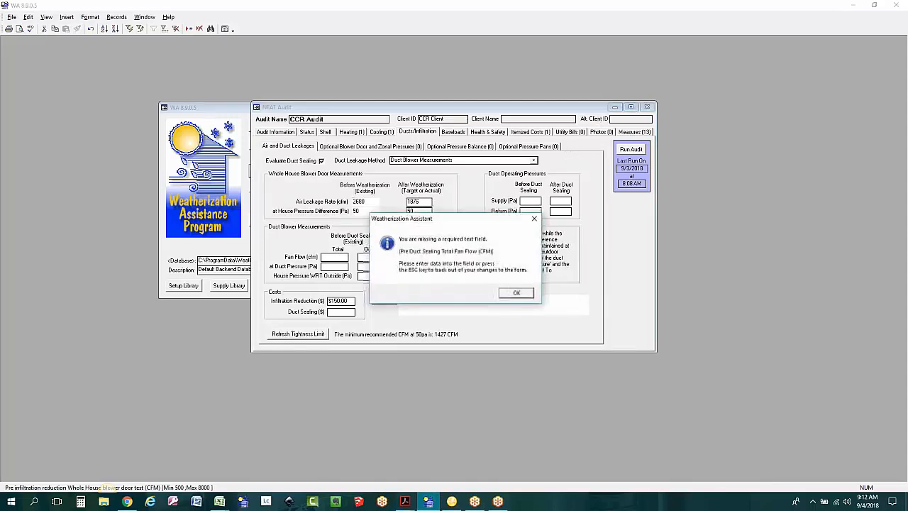
left_click(534, 220)
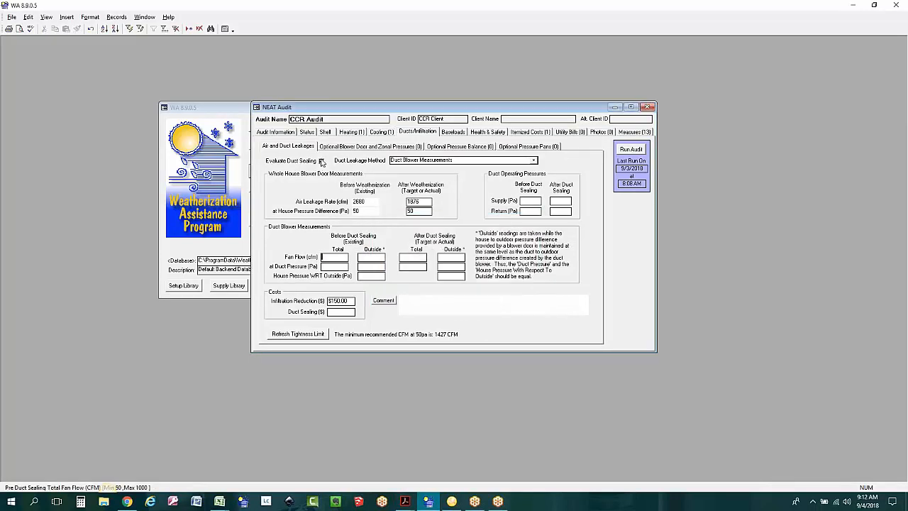
left_click(322, 161)
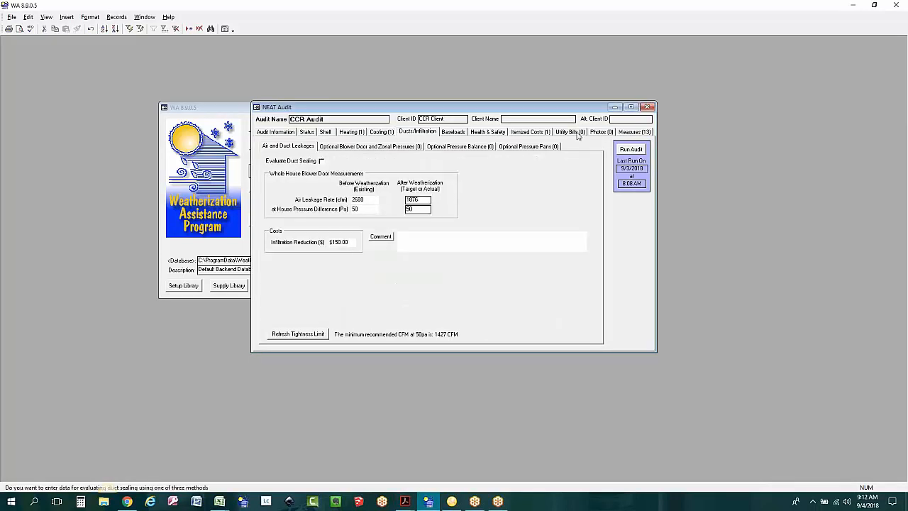
left_click(636, 132)
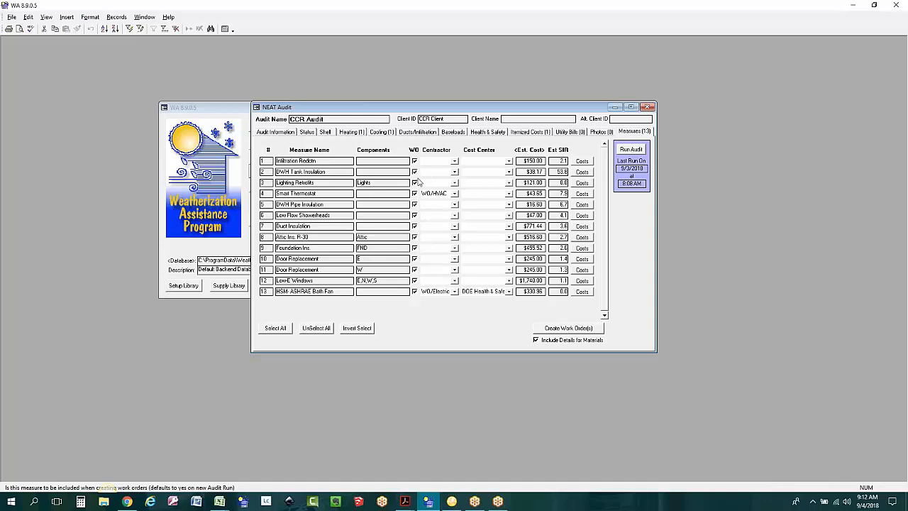
Create work orders from the audit's measures, replacing the previously generated work orders
left_click(571, 328)
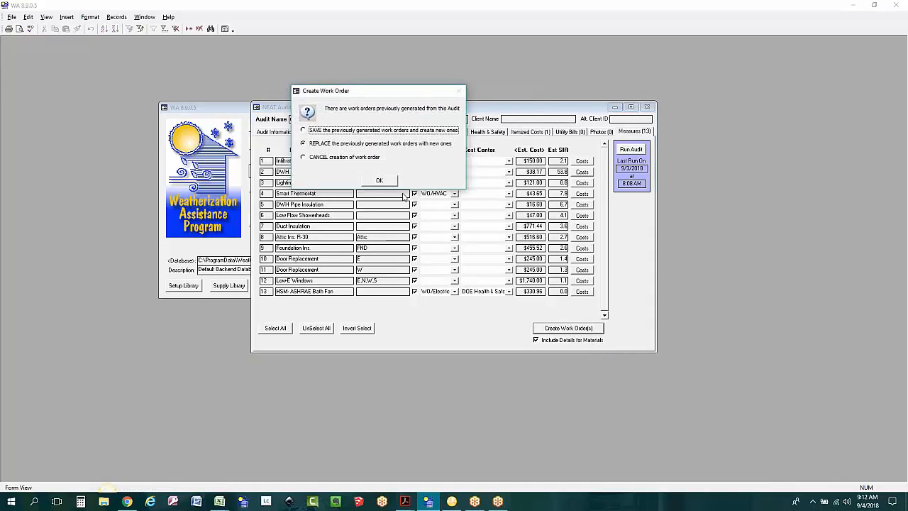
left_click(326, 147)
left_click(338, 148)
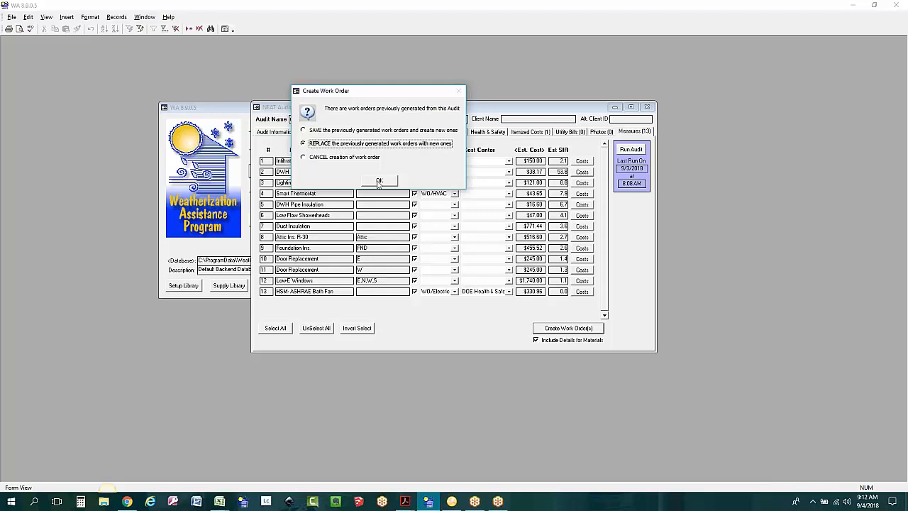
left_click(378, 182)
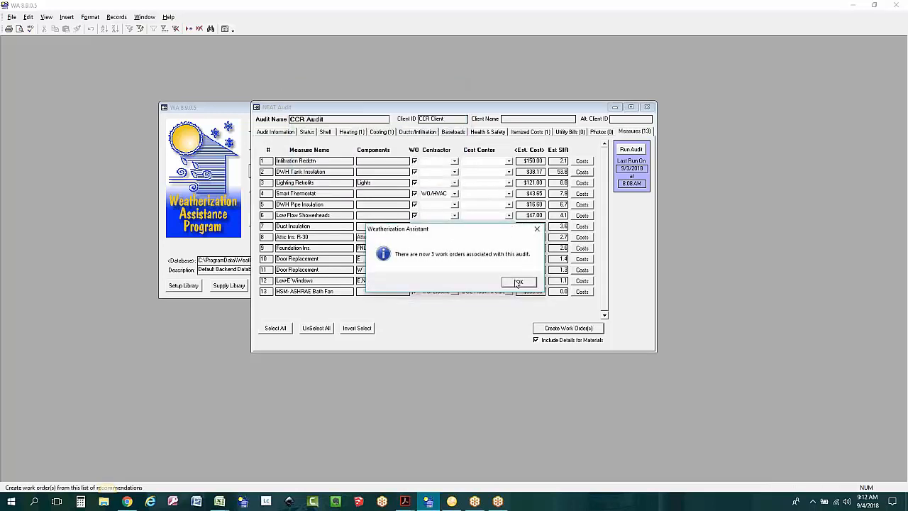
left_click(518, 282)
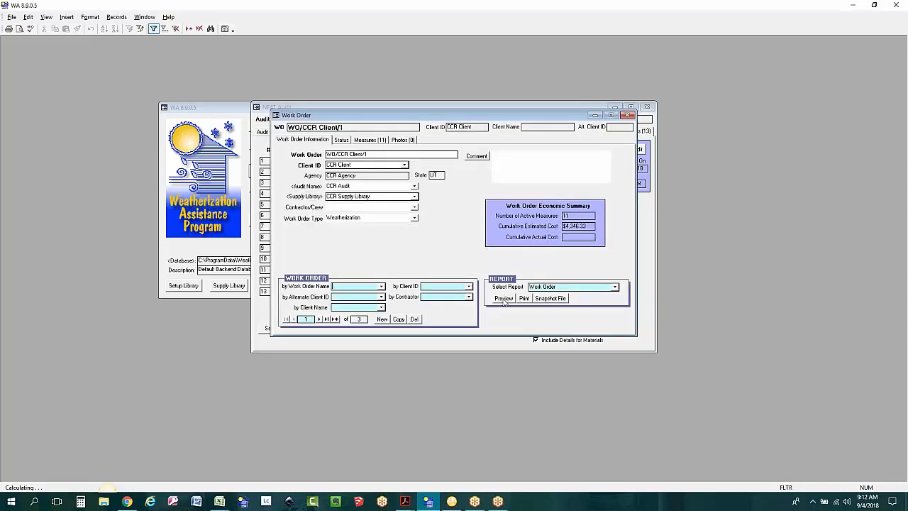
Move the Work Order window clear of the main window and check which report types it offers
left_click_drag(415, 119, 642, 112)
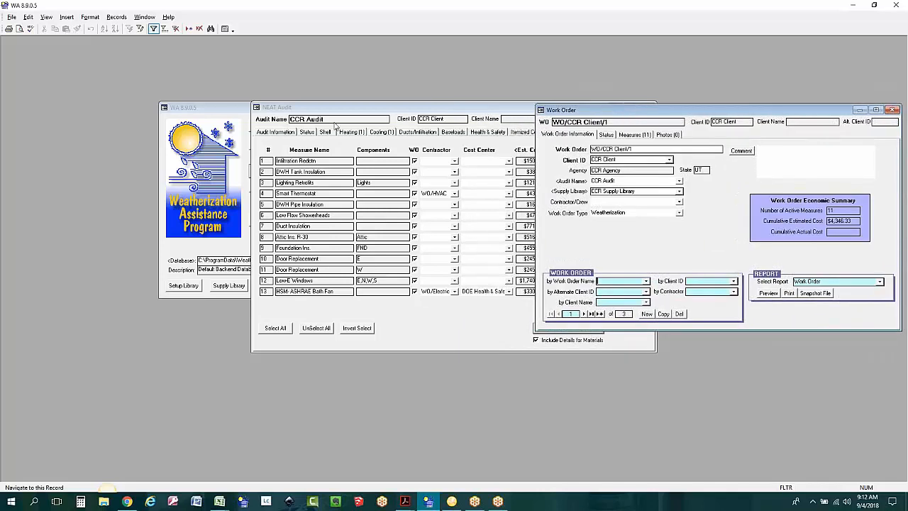
left_click(221, 116)
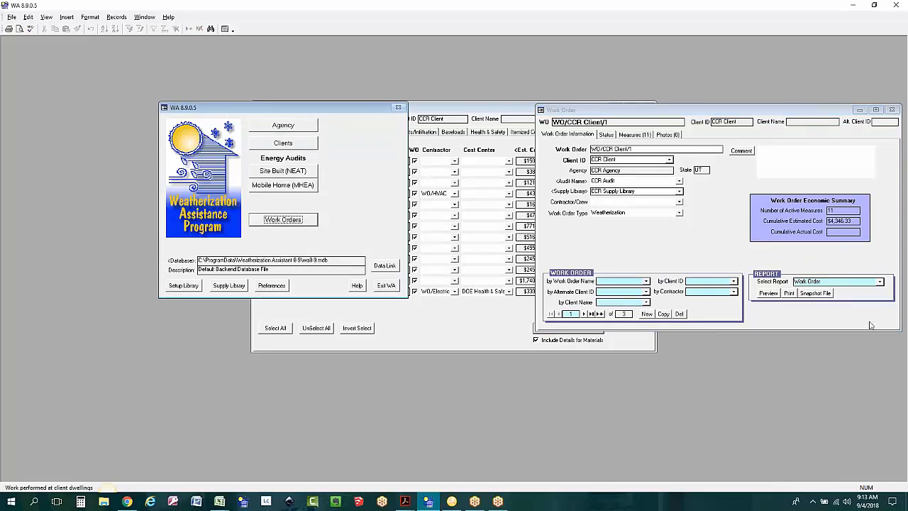
left_click(879, 283)
left_click(879, 256)
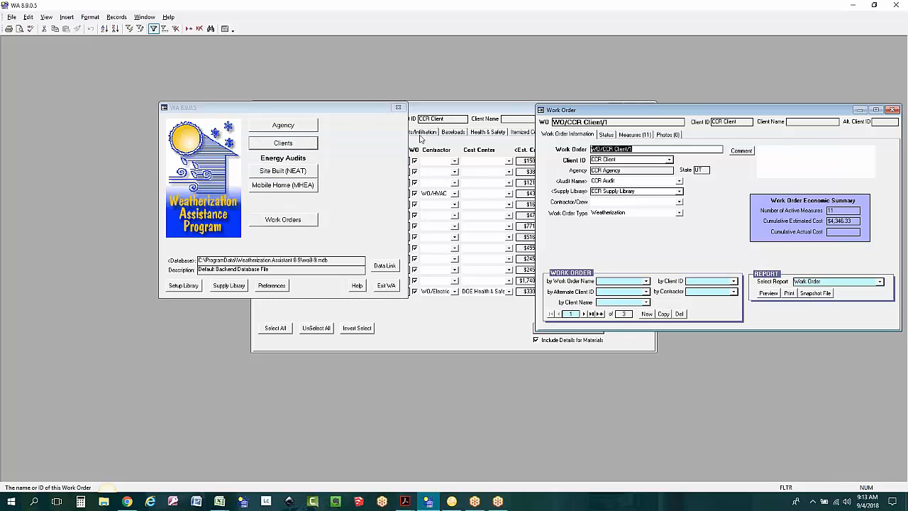
Open the CCR Client record and preview its Client Completion Report
left_click(297, 144)
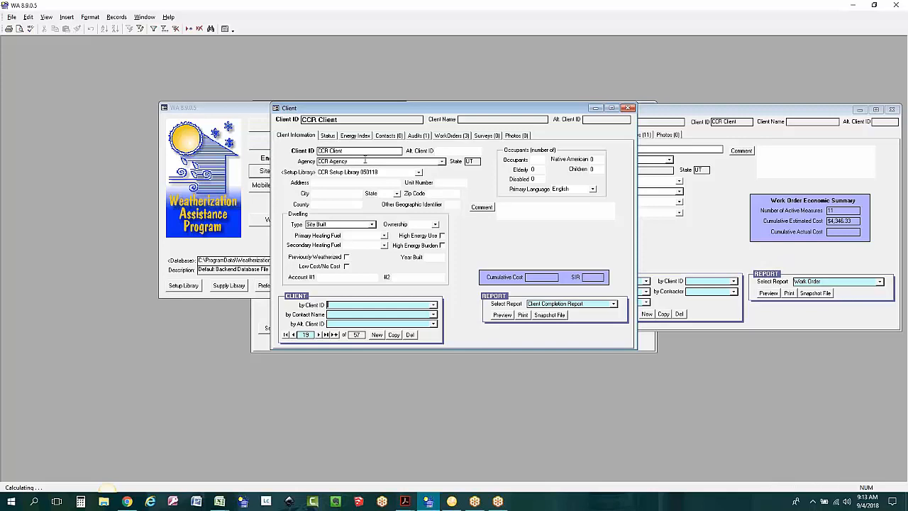
left_click(686, 237)
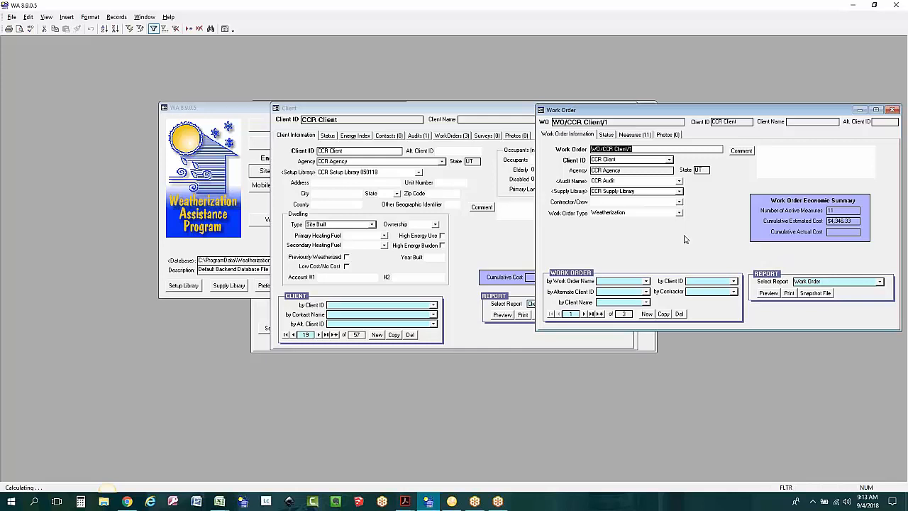
left_click(480, 256)
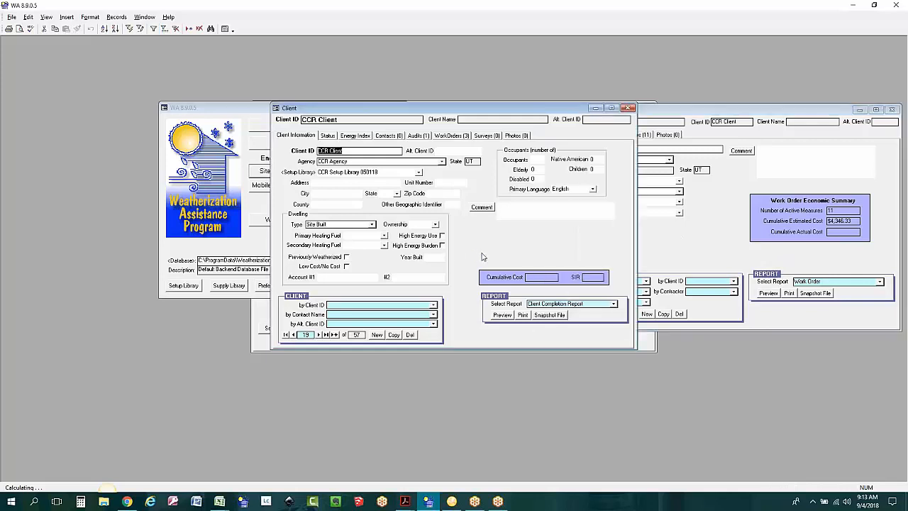
left_click(502, 315)
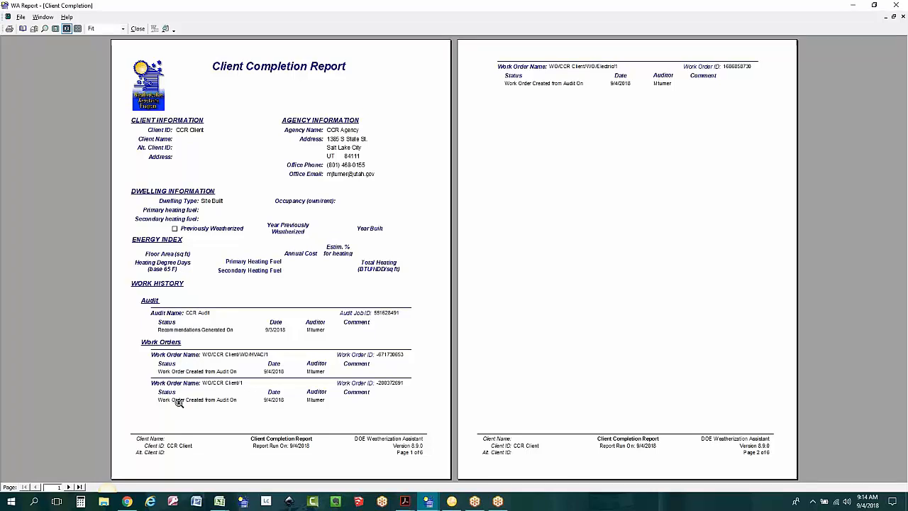
Page through the Client Completion Report and examine the cost and economics summary pages at 100% zoom
left_click(69, 486)
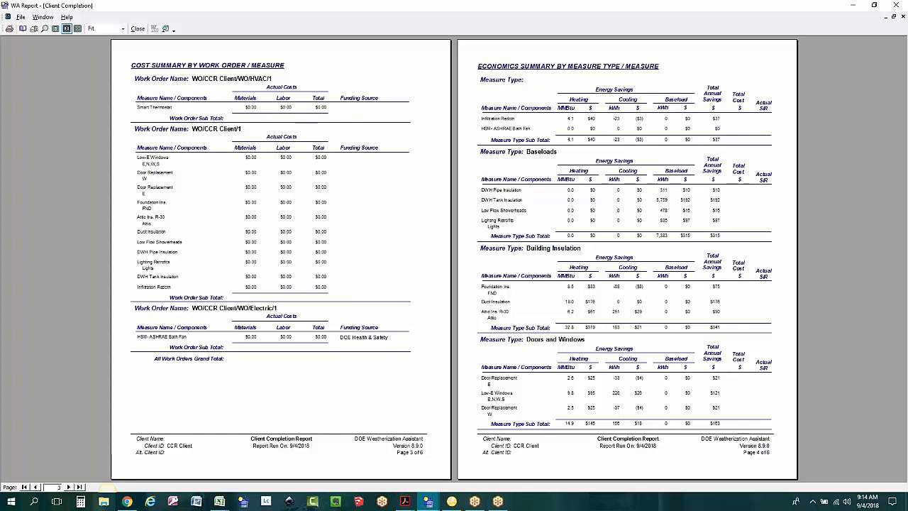
left_click(69, 486)
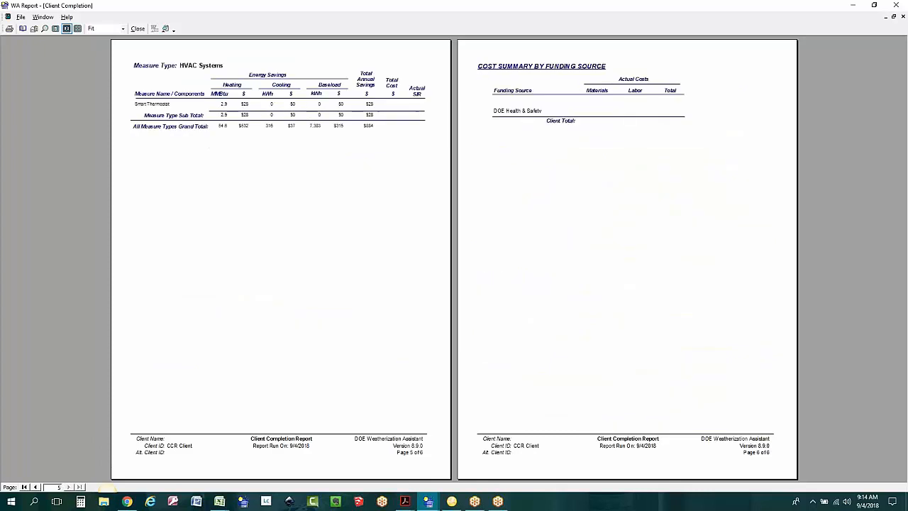
left_click(35, 486)
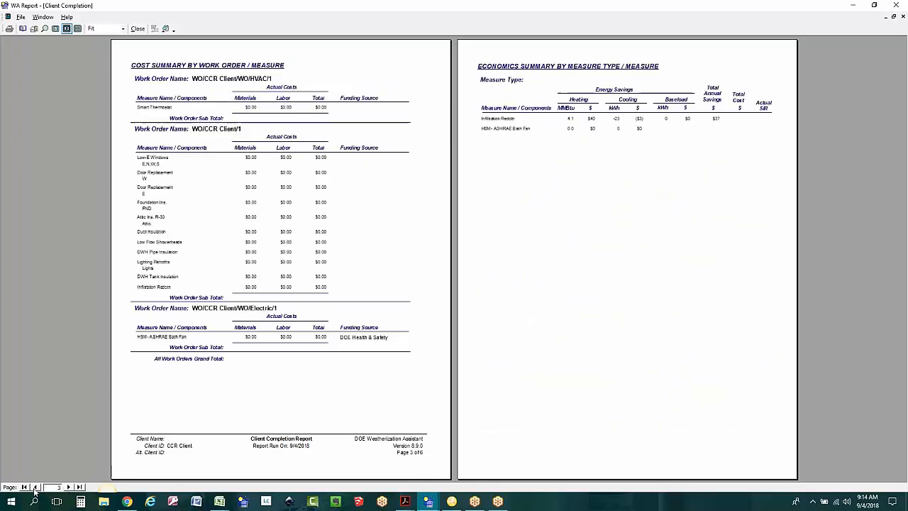
left_click(509, 327)
scroll(404, 401, "up", 1)
scroll(498, 376, "down", 3)
scroll(537, 324, "up", 5)
scroll(538, 325, "up", 1)
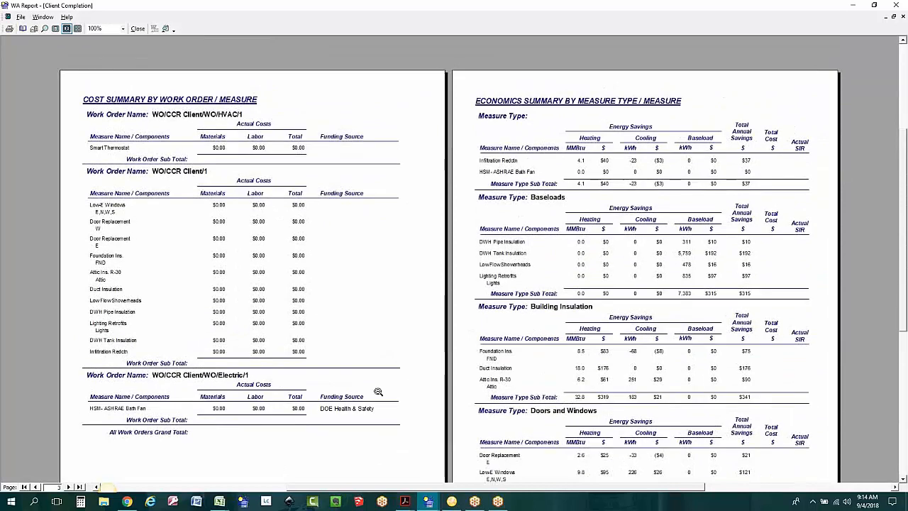
Show the report one page at a time and advance to the Economics Summary by Measure Type / Measure
left_click(123, 28)
left_click(56, 30)
left_click(56, 28)
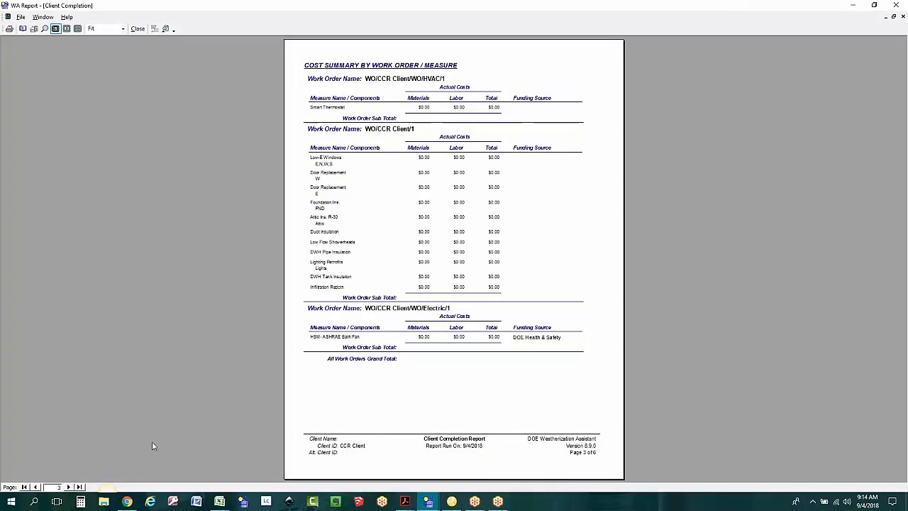
left_click(69, 486)
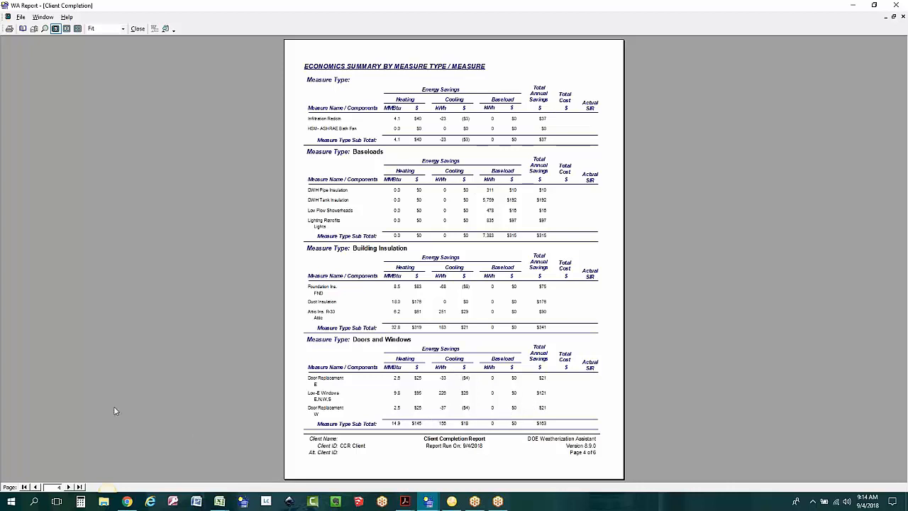
Enlarge the economics summary page to 150% and examine the energy savings, total cost and actual SIR columns for each measure type
left_click(118, 28)
left_click(99, 67)
scroll(213, 209, "up", 1)
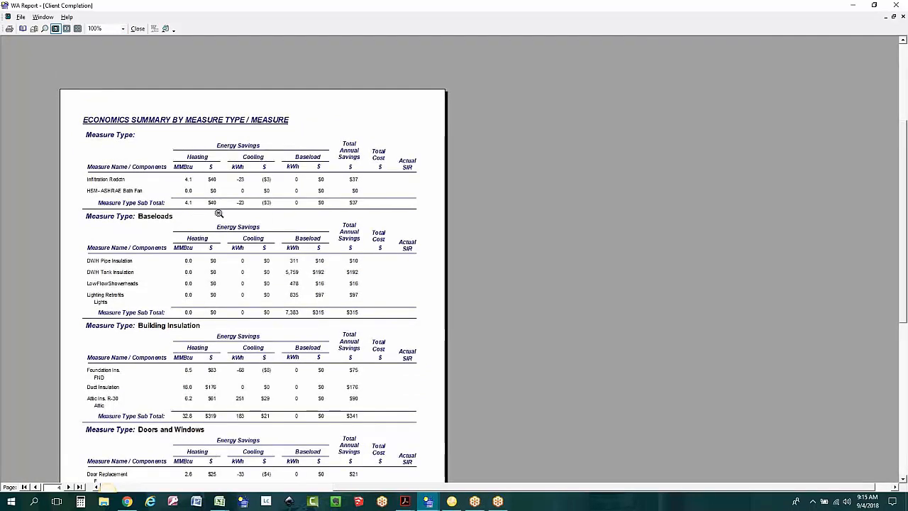
left_click(123, 28)
left_click(108, 61)
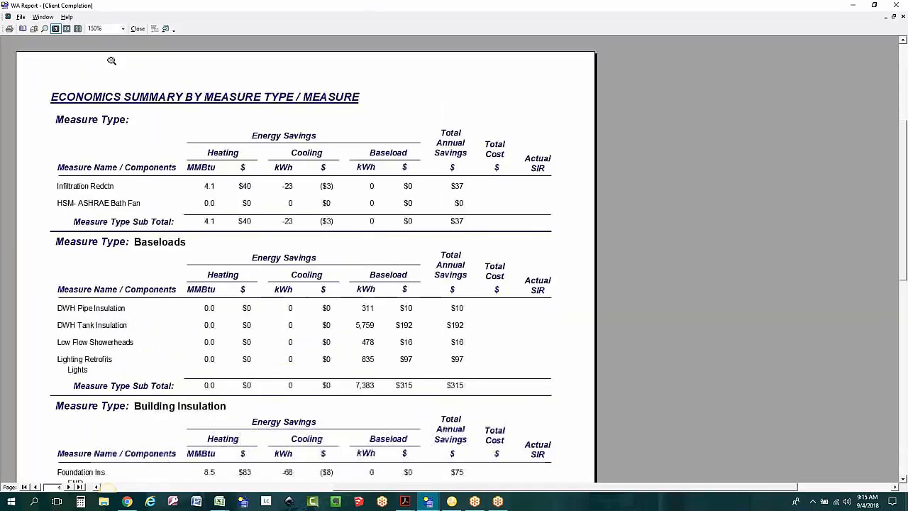
scroll(198, 126, "down", 2)
scroll(205, 132, "up", 1)
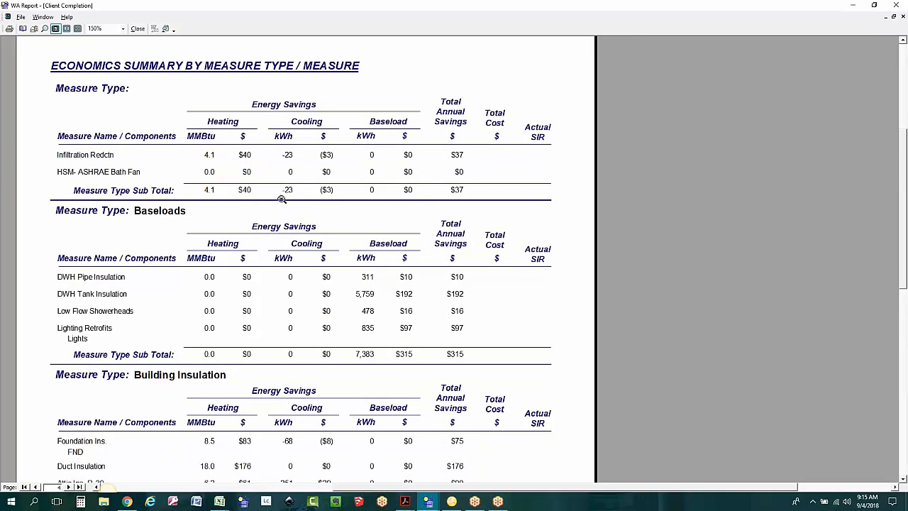
scroll(287, 189, "down", 3)
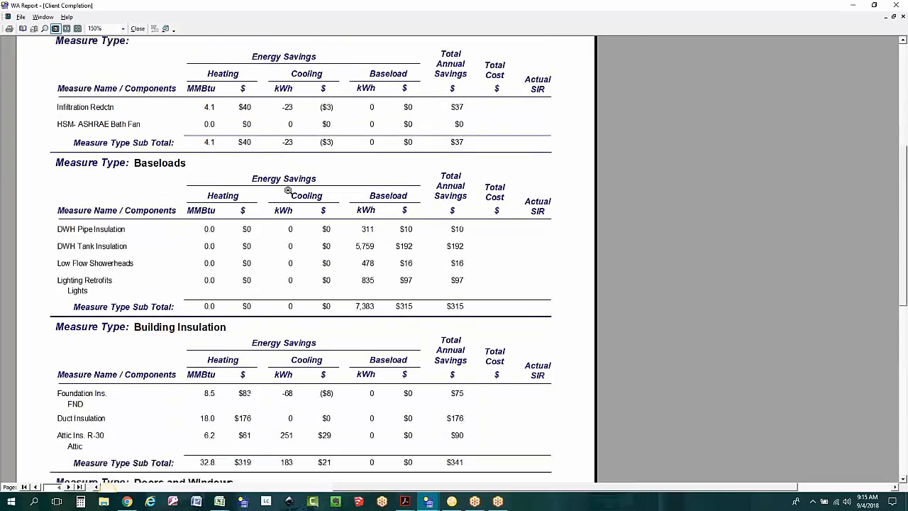
scroll(286, 189, "up", 2)
scroll(287, 190, "down", 3)
scroll(258, 199, "down", 6)
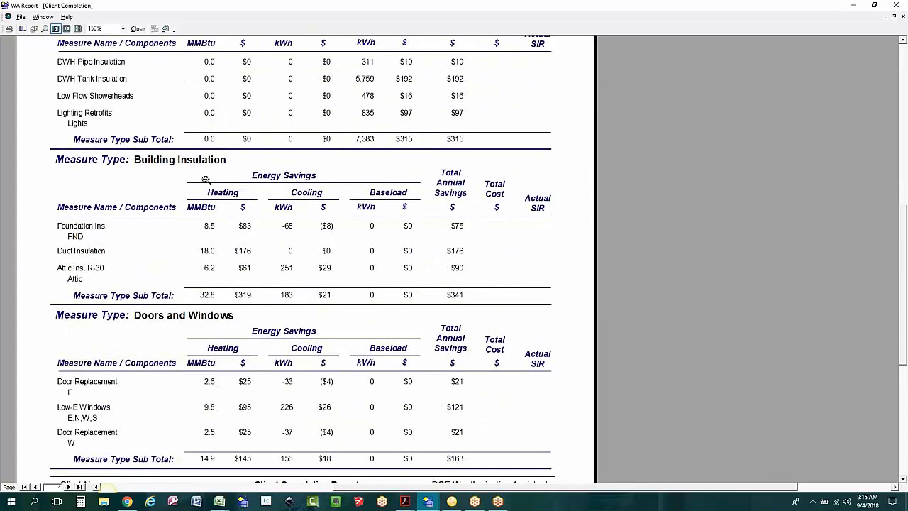
Examine the measure type subtotals and the Total Cost and Actual SIR columns across page 4 of the economics summary
scroll(195, 162, "down", 1)
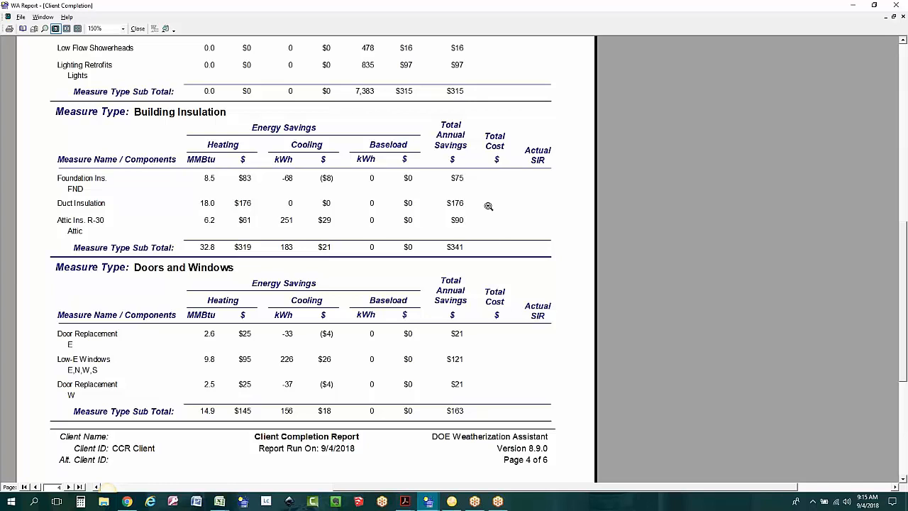
scroll(490, 204, "up", 3)
scroll(490, 204, "up", 4)
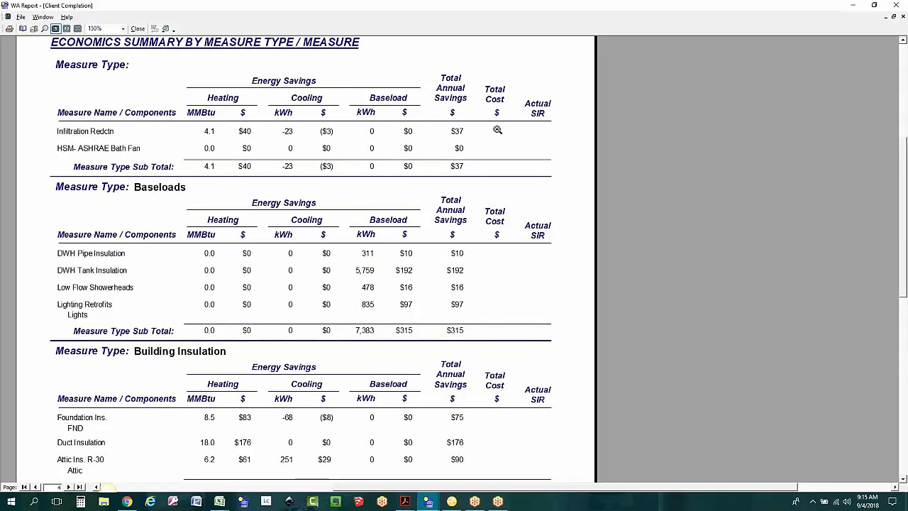
scroll(447, 307, "down", 1)
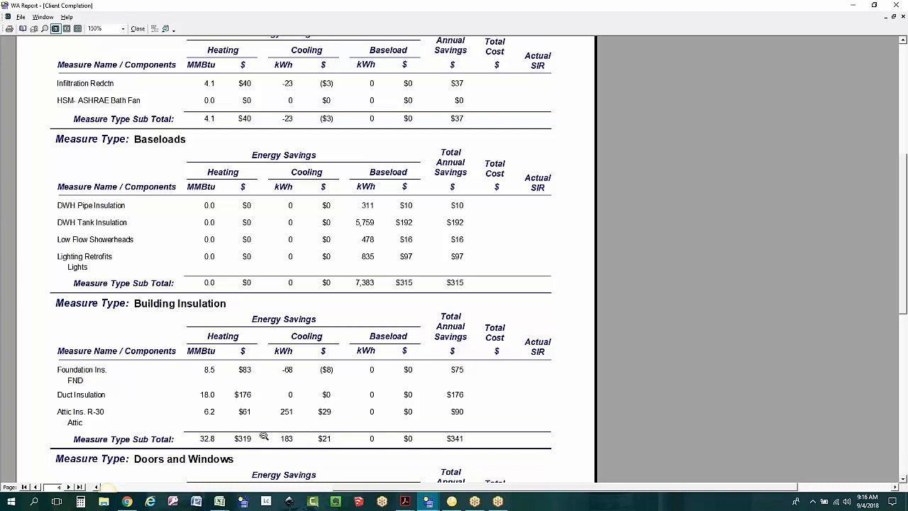
scroll(475, 346, "down", 4)
scroll(482, 351, "down", 2)
scroll(500, 375, "down", 3)
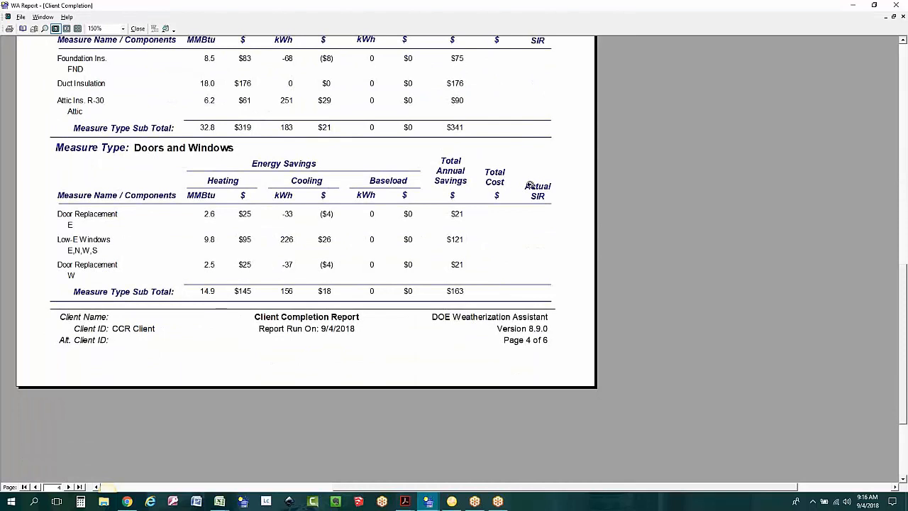
scroll(529, 291, "down", 1)
scroll(529, 291, "up", 2)
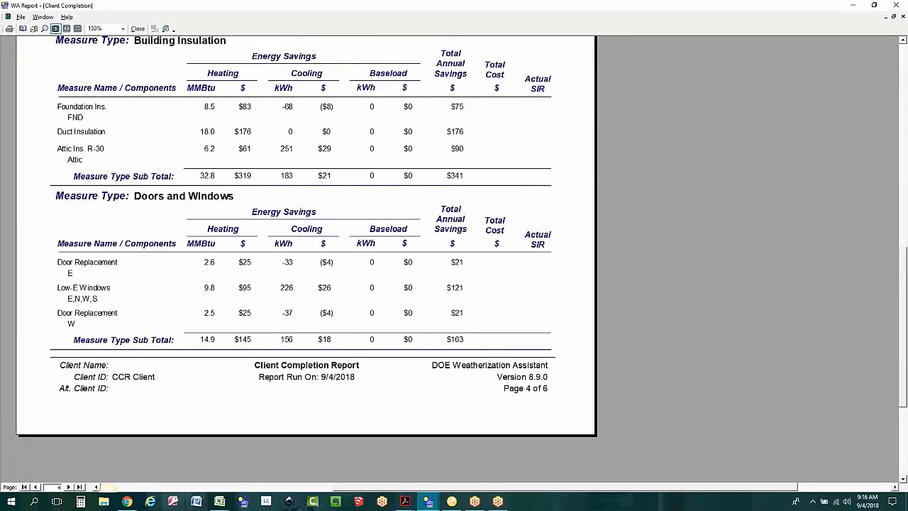
Check the Meeting 2 goals in the Client Completion Report Instructions document, then return to the main Weatherization Assistant window
left_click(123, 502)
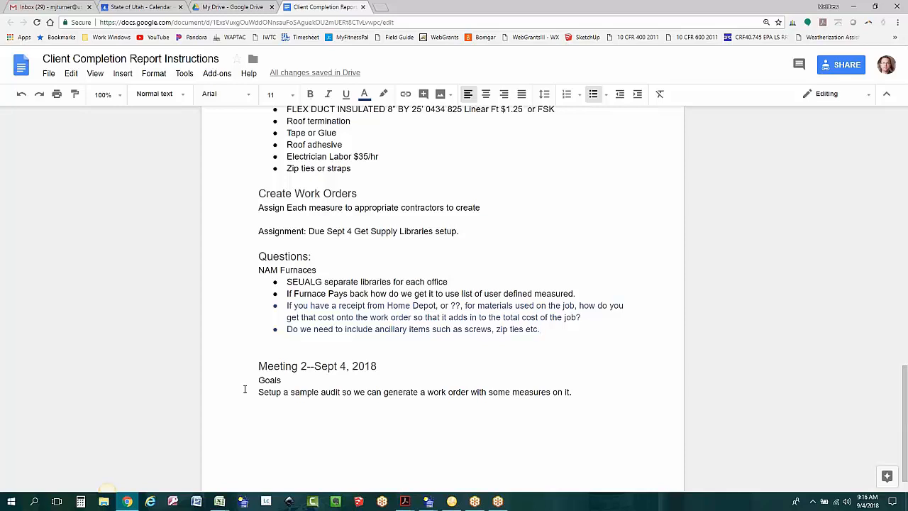
mouse_move(428, 500)
left_click(407, 452)
Close the WO/CCR Client/1 work order and move the CCR Client form clear of the CCR Audit measures
left_click(679, 112)
left_click_drag(699, 112, 450, 111)
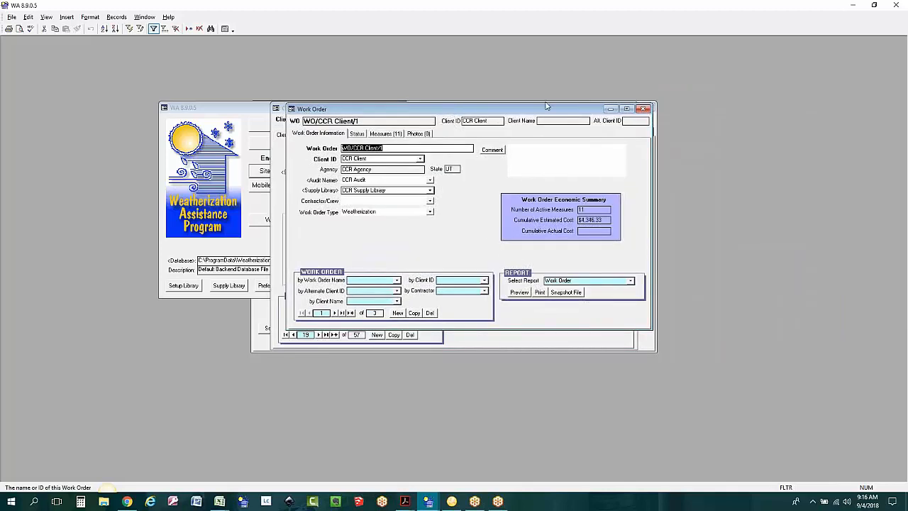
left_click(643, 109)
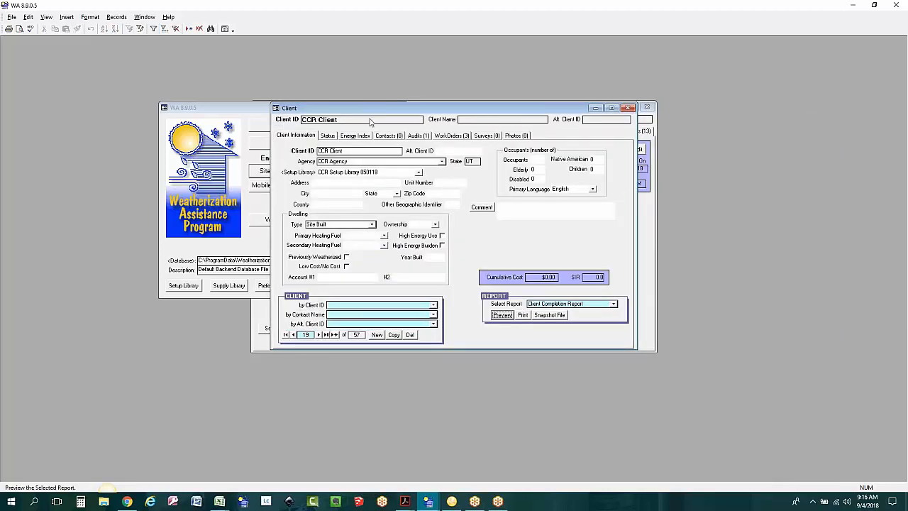
left_click_drag(423, 106, 233, 193)
left_click(504, 108)
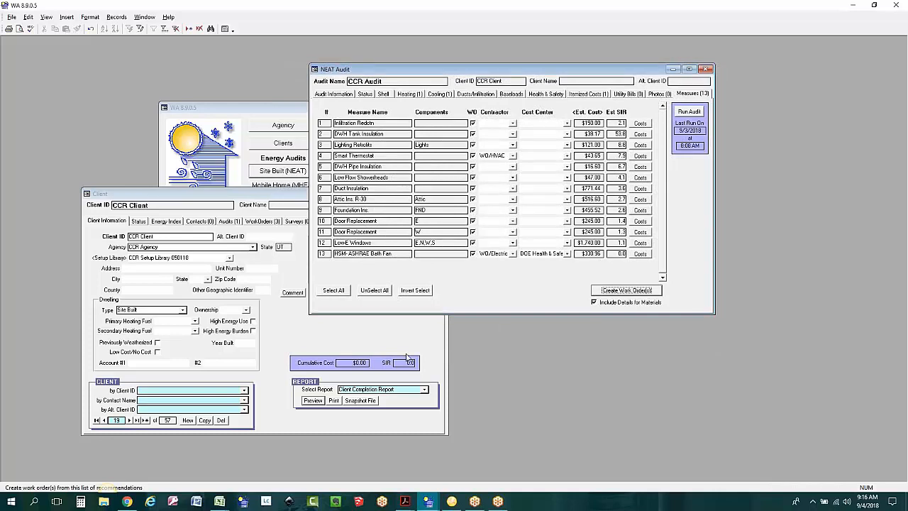
Open WO/CCR Client/1 from the CCR Client's work orders and examine the actual quantity and cost fields of its infiltration reduction measure
left_click(202, 198)
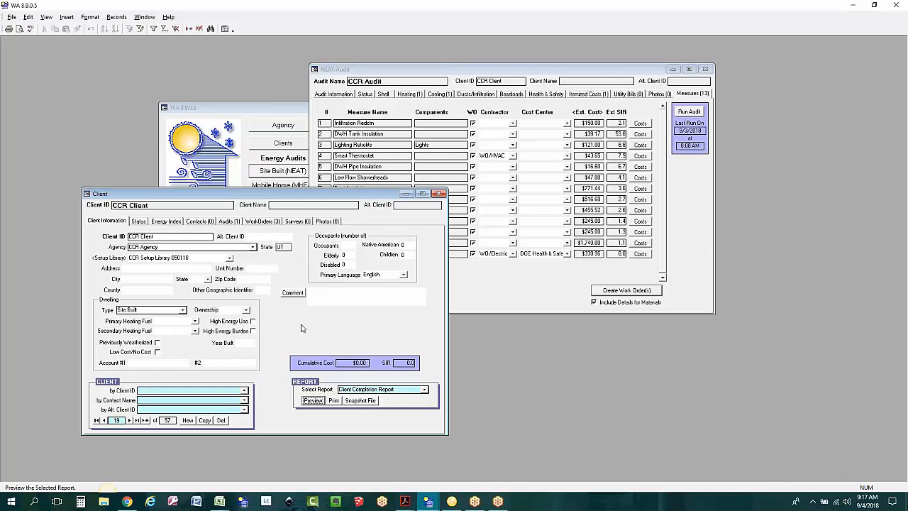
left_click(269, 222)
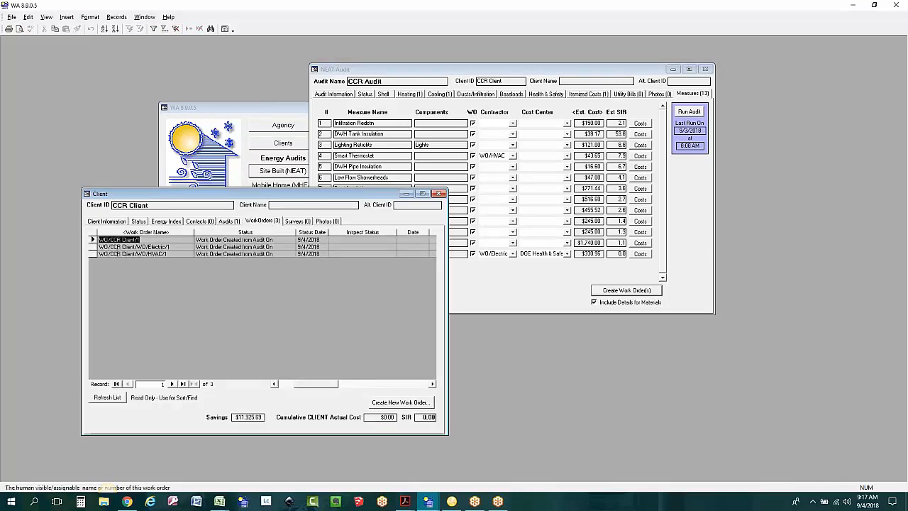
left_click(92, 239)
double_click(92, 240)
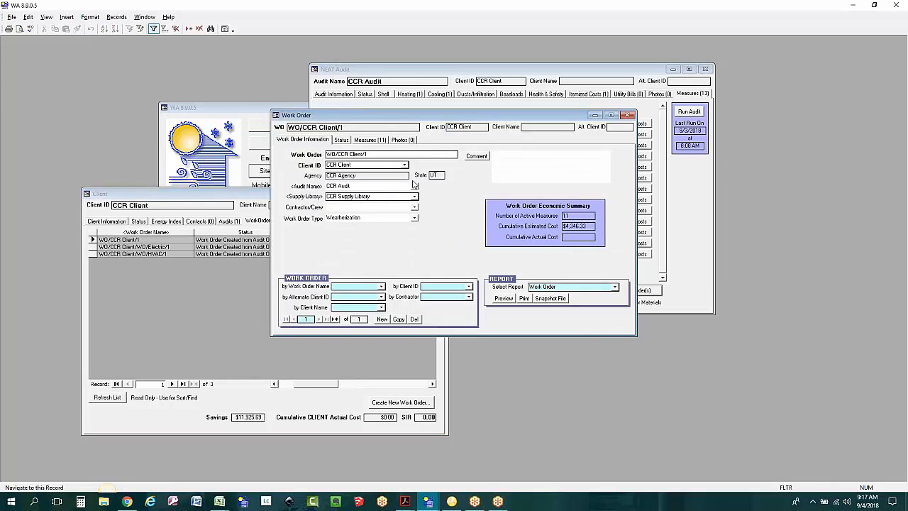
left_click(369, 140)
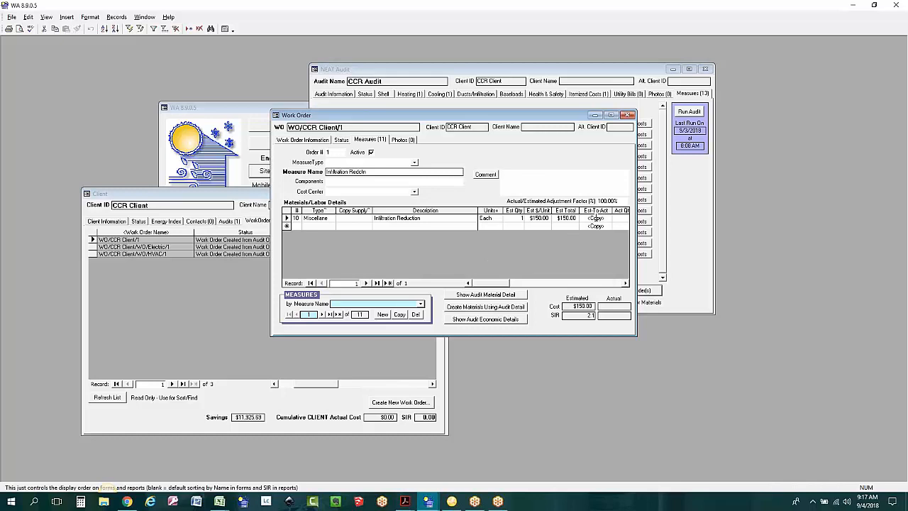
left_click(621, 218)
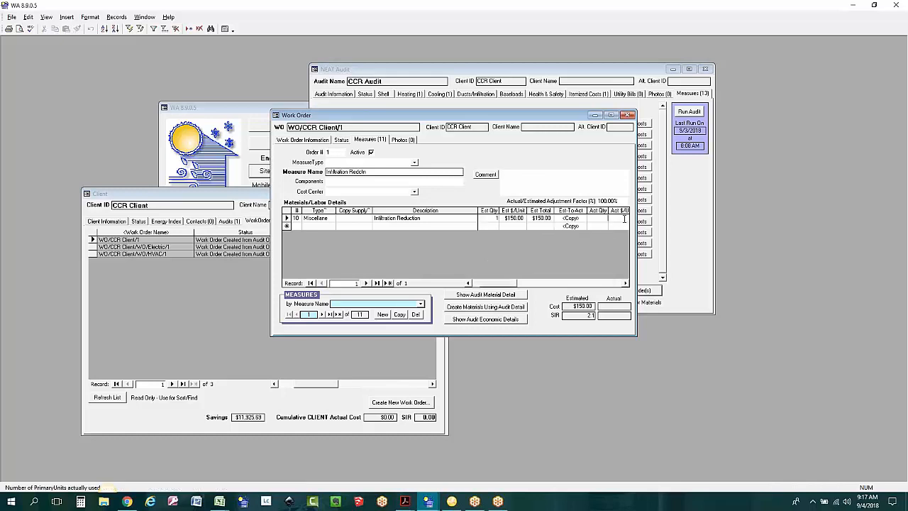
left_click(625, 283)
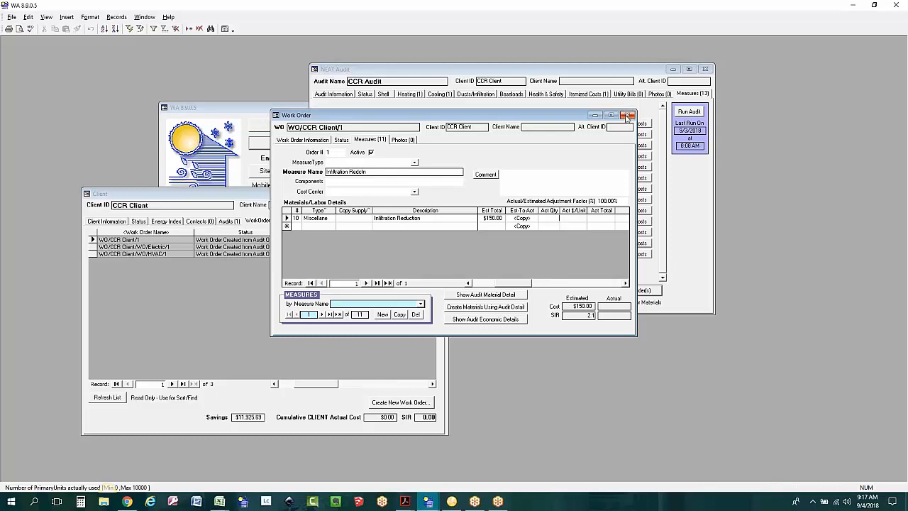
Show the CCR Audit's general information and close the work order and CCR Client forms
left_click(466, 71)
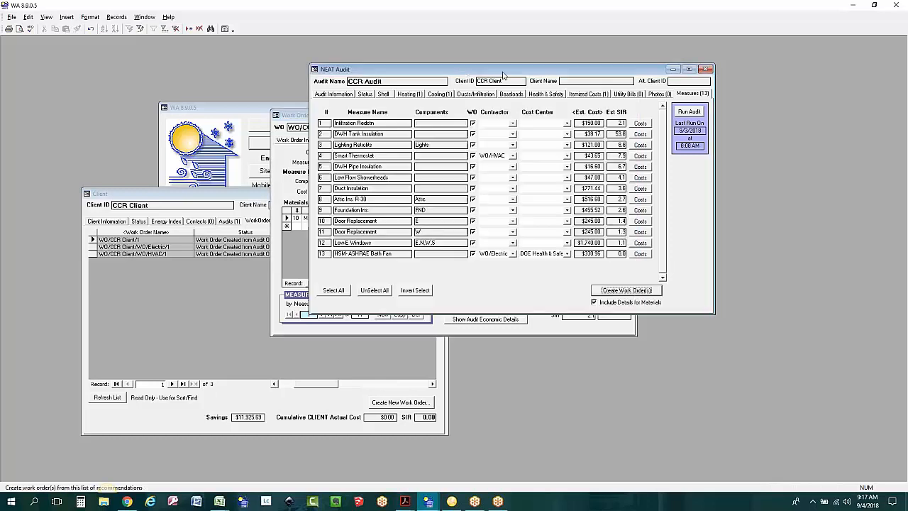
left_click(332, 95)
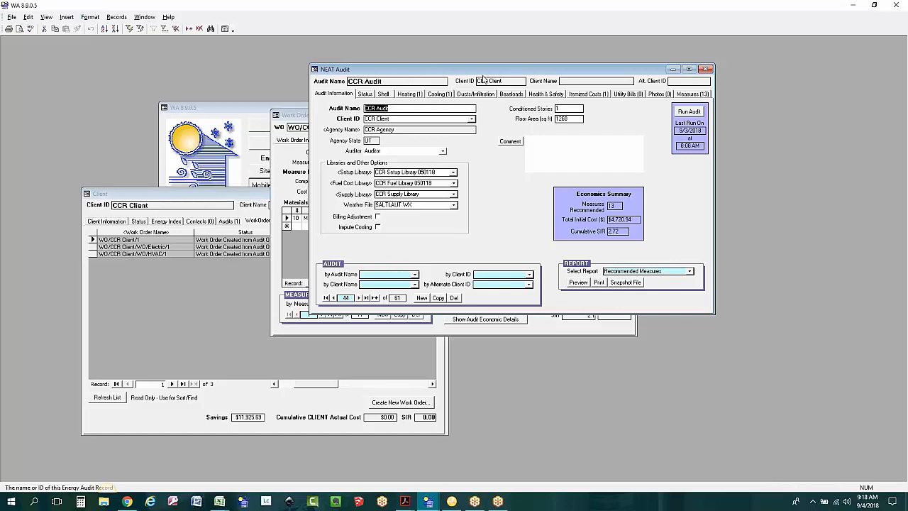
left_click(295, 118)
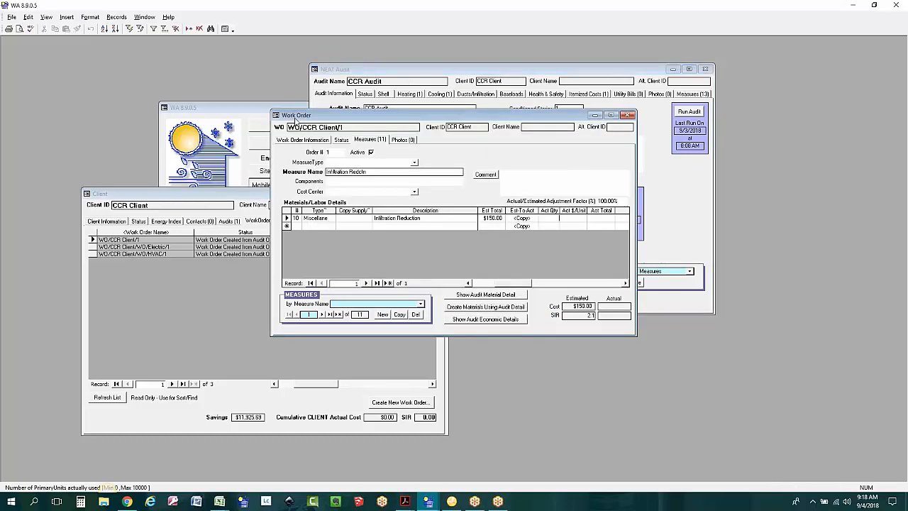
left_click(627, 115)
left_click(263, 199)
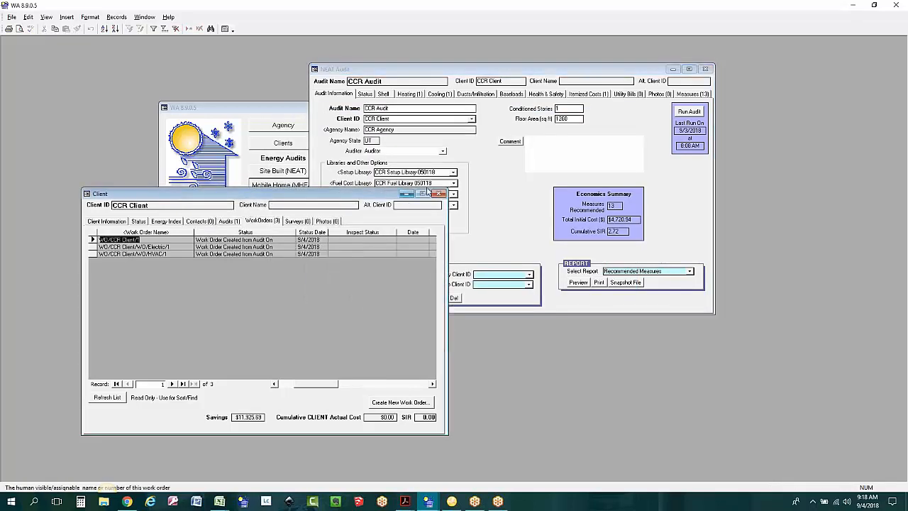
left_click(439, 192)
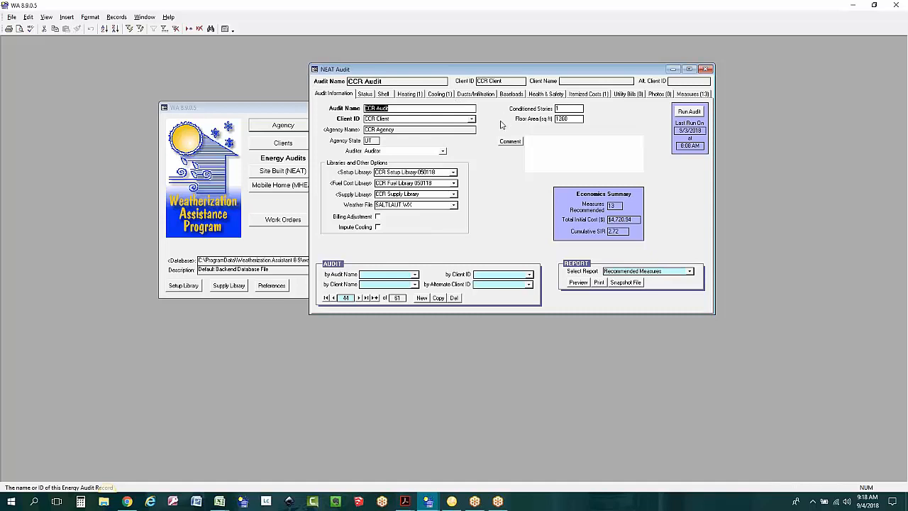
Reopen the CCR Client record and arrange it side by side with the CCR Audit
left_click(376, 108)
left_click_drag(565, 69, 407, 87)
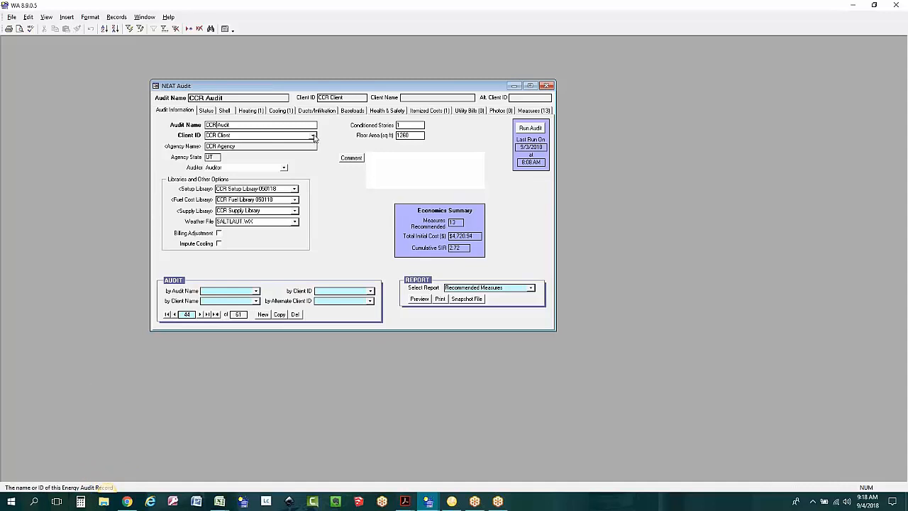
left_click_drag(334, 86, 606, 106)
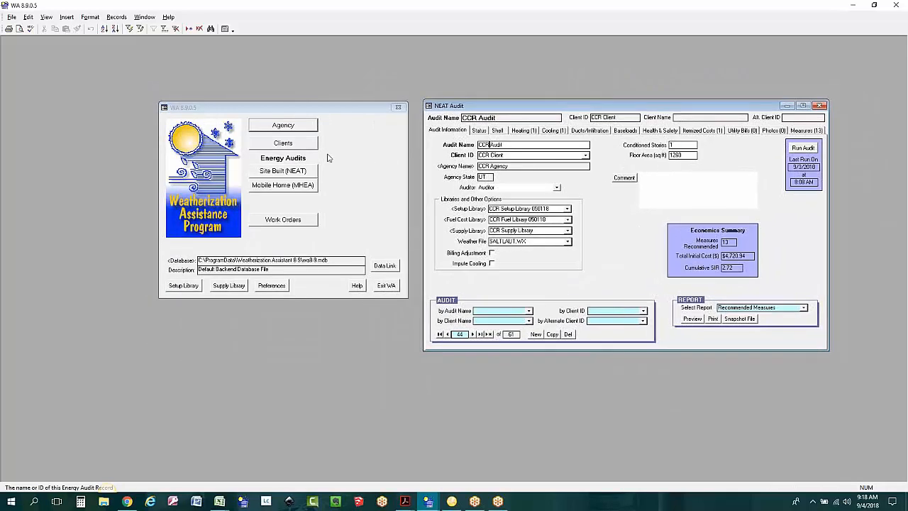
left_click(285, 145)
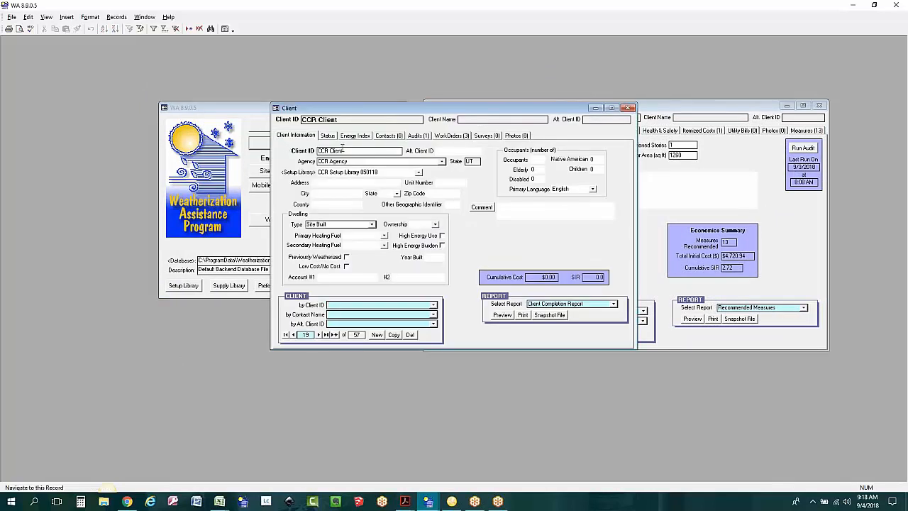
left_click_drag(424, 110, 205, 110)
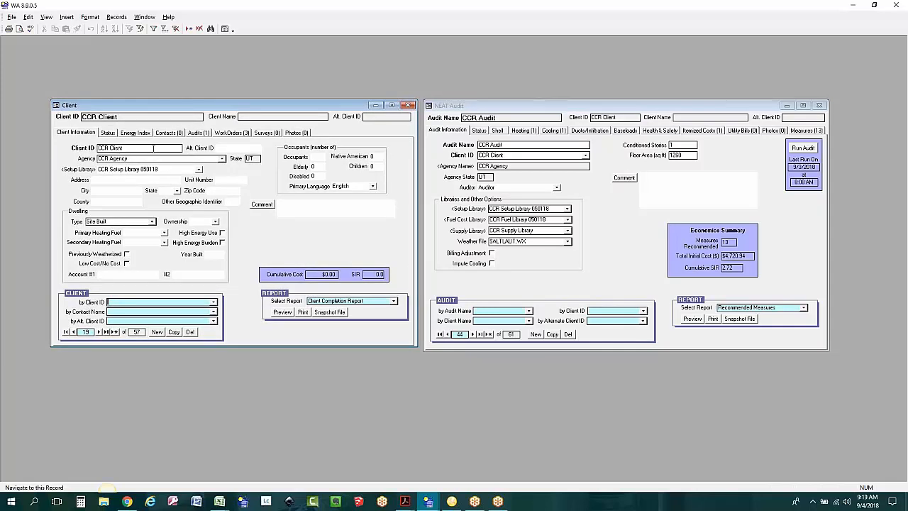
Review the agency choices and the list of audits linked to the CCR Client, keeping CCR Agency selected
left_click(222, 158)
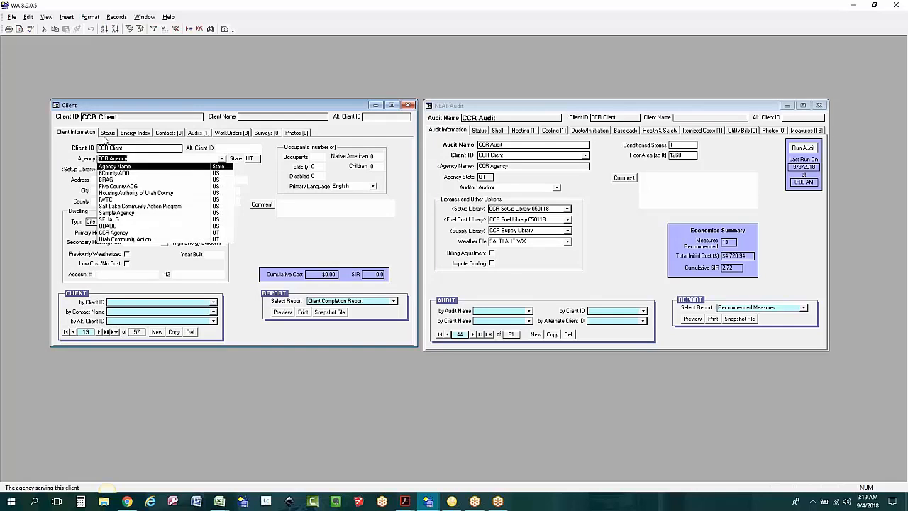
left_click(36, 140)
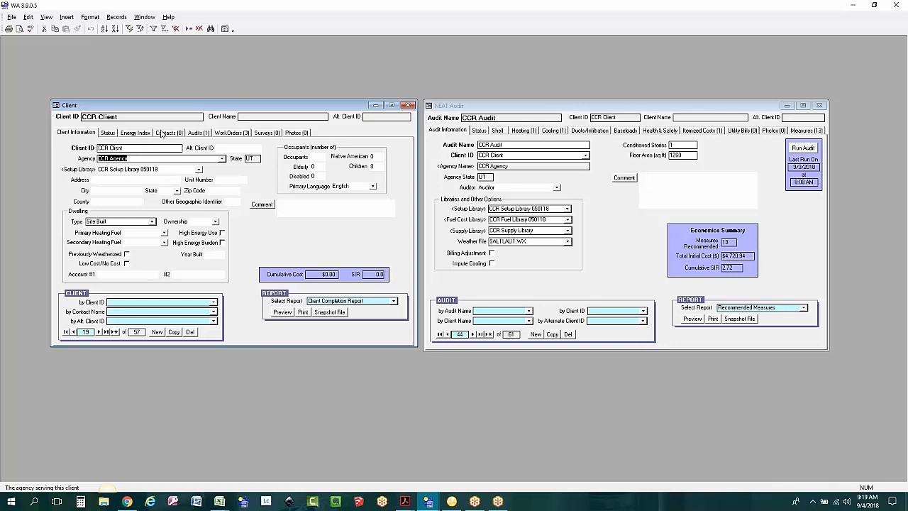
left_click(198, 133)
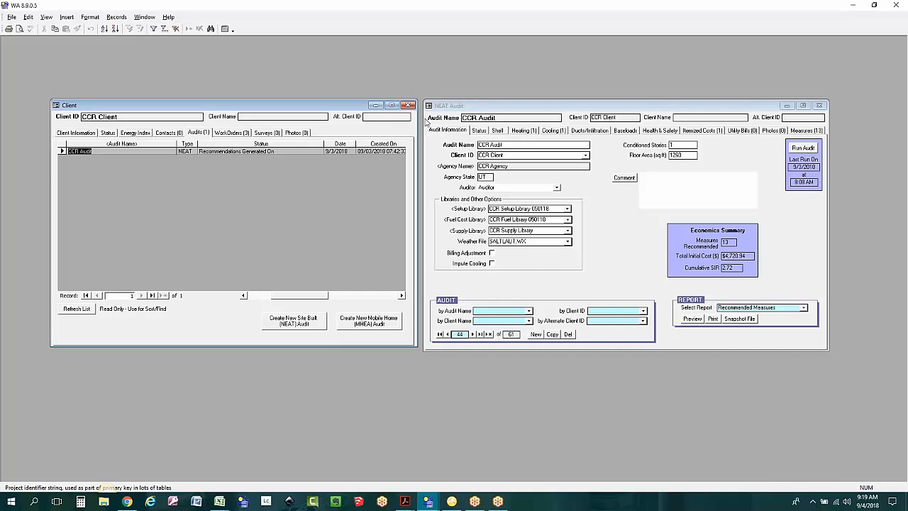
left_click(76, 133)
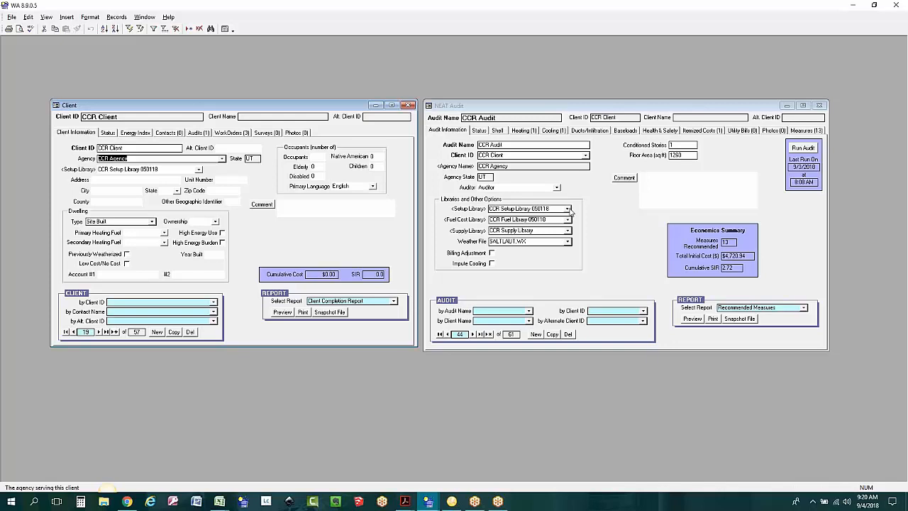
Check the setup library choices of the CCR Audit, keeping CCR Setup Library 050118
left_click(567, 210)
left_click(586, 206)
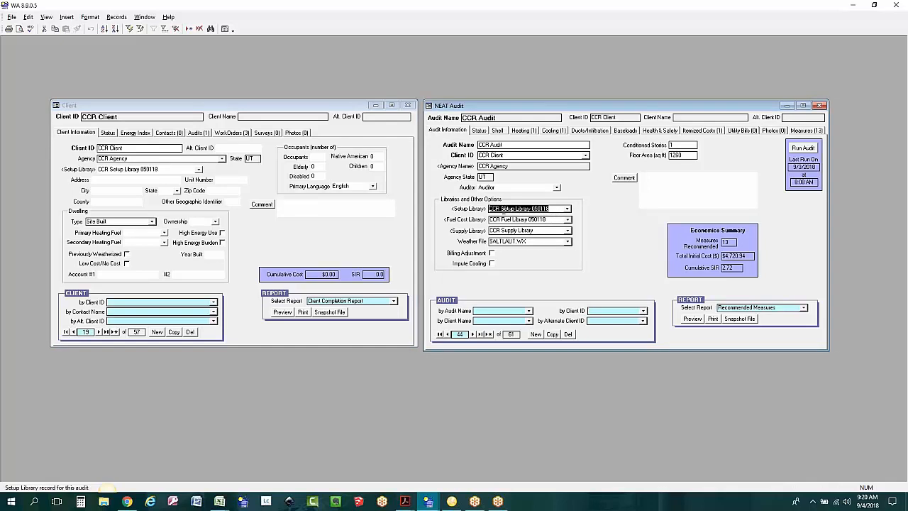
left_click(500, 208, "shift")
Open CCR Setup Library 050118 from the main form to view its agency and supply library assignments, and close it
left_click(375, 105)
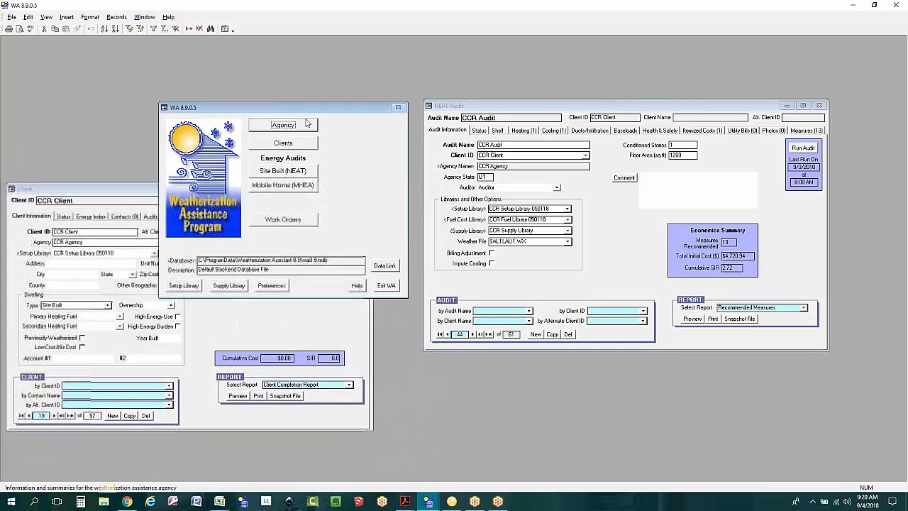
left_click(186, 286)
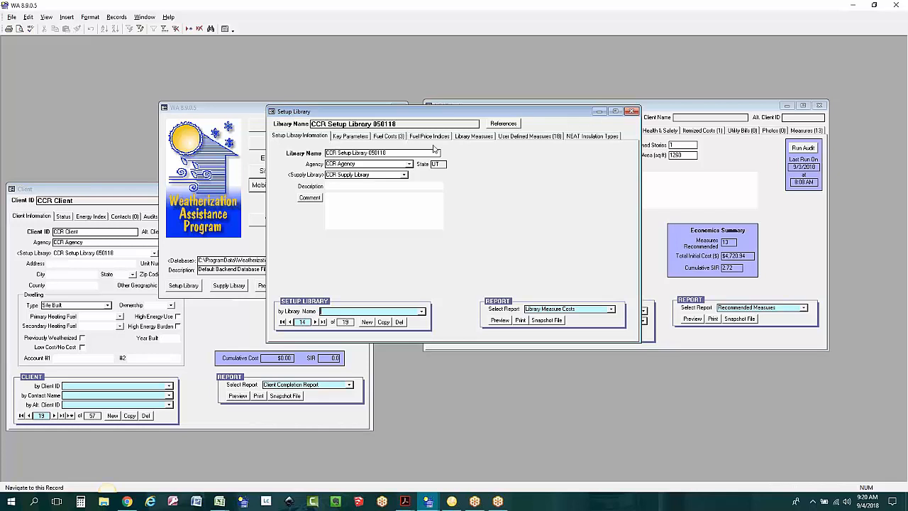
left_click_drag(519, 113, 498, 308)
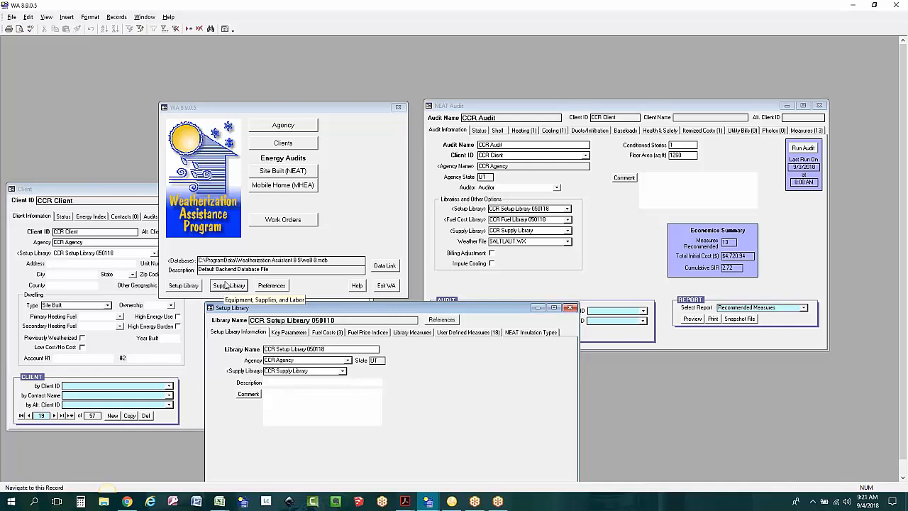
left_click(569, 307)
key("Tab")
key("Tab")
key("Tab")
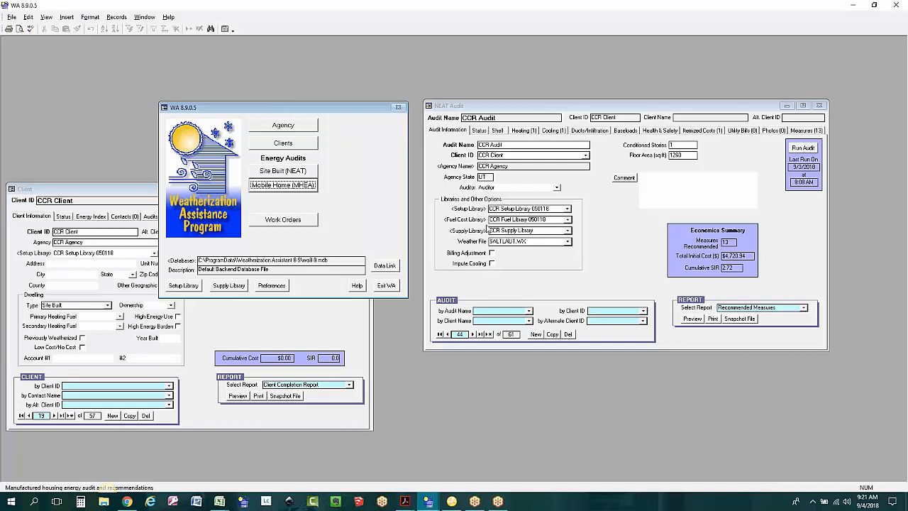
View the CCR Audit's fuel cost library choices and open the fuel cost tables in CCR Setup Library 050118
left_click(568, 221)
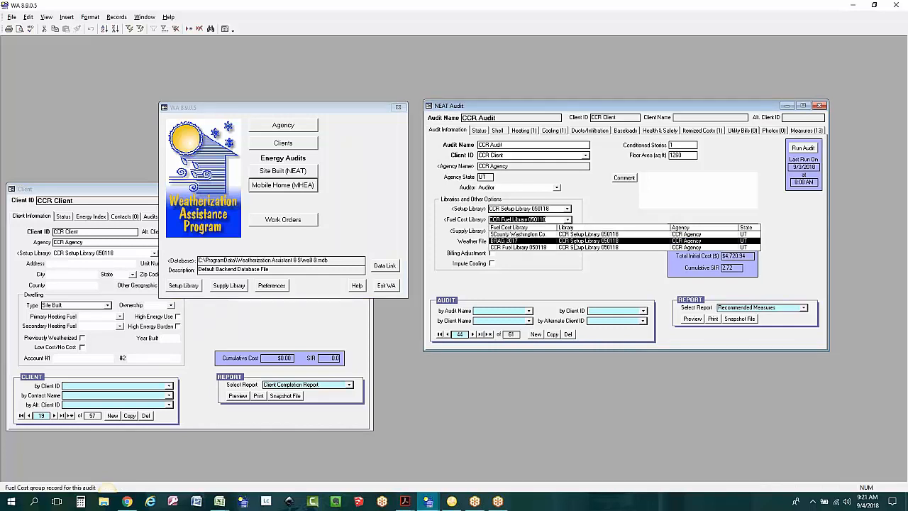
left_click(186, 287)
left_click(386, 135)
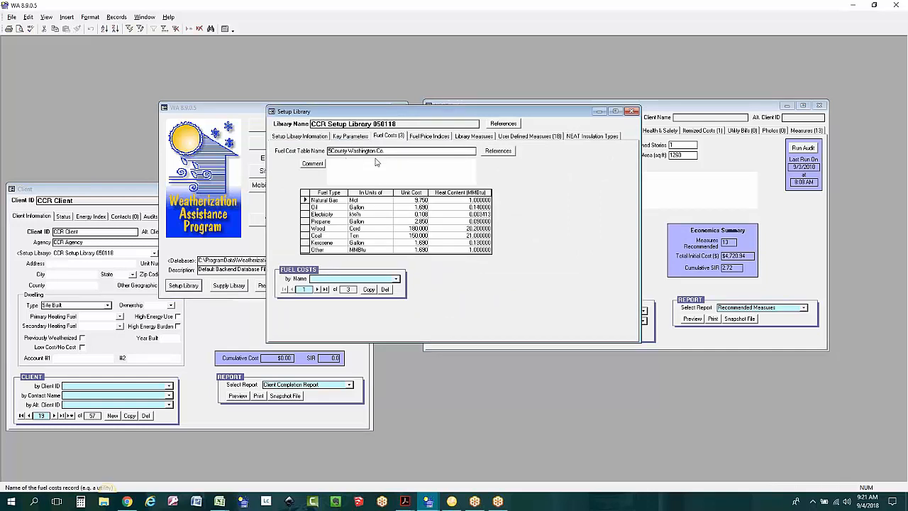
Browse the setup library's fuel cost tables to CCR Fuel Library 050118, view its unit costs, and close the library
left_click(317, 289)
left_click(317, 289)
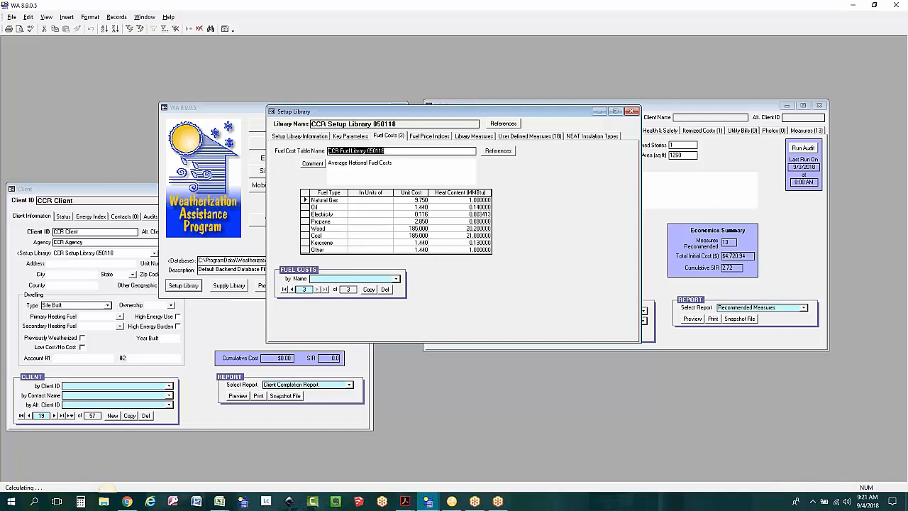
left_click(631, 111)
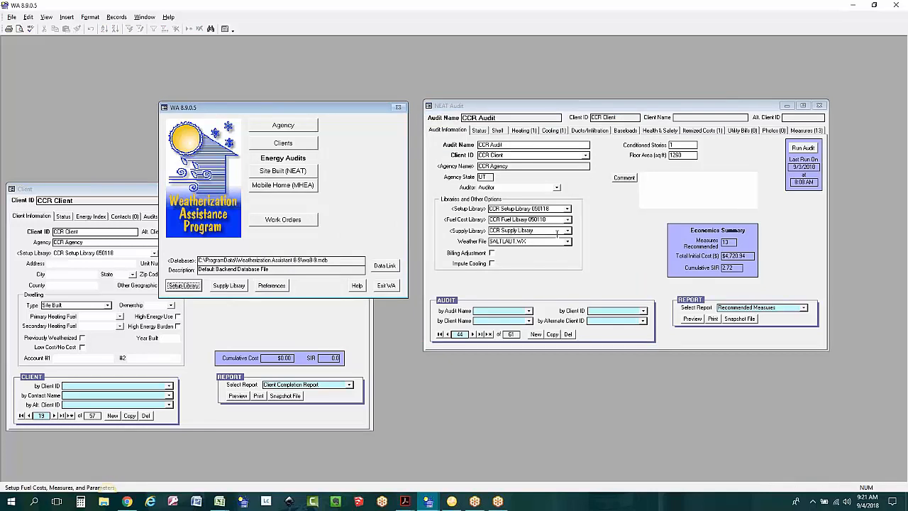
Bring the CCR Client record to the front, place it beside the NEAT Audit, and make the audit active
left_click(283, 144)
left_click(136, 191)
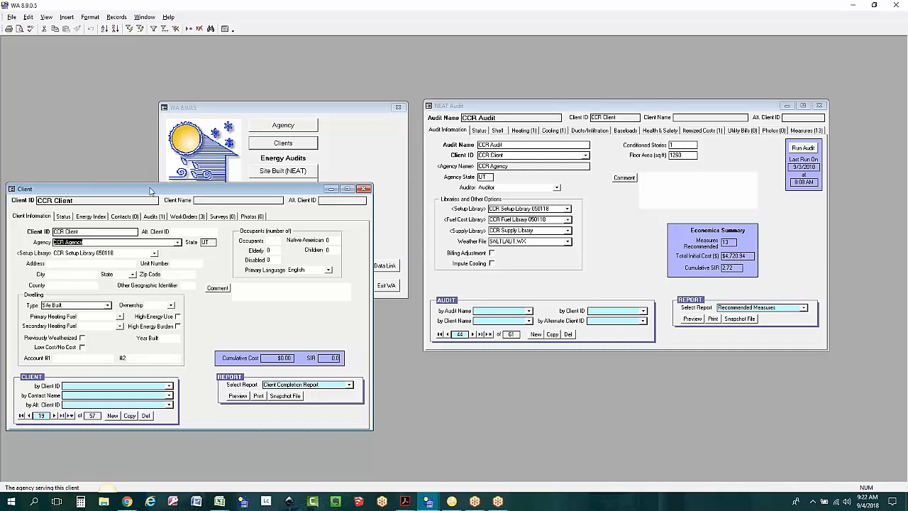
left_click_drag(150, 190, 165, 109)
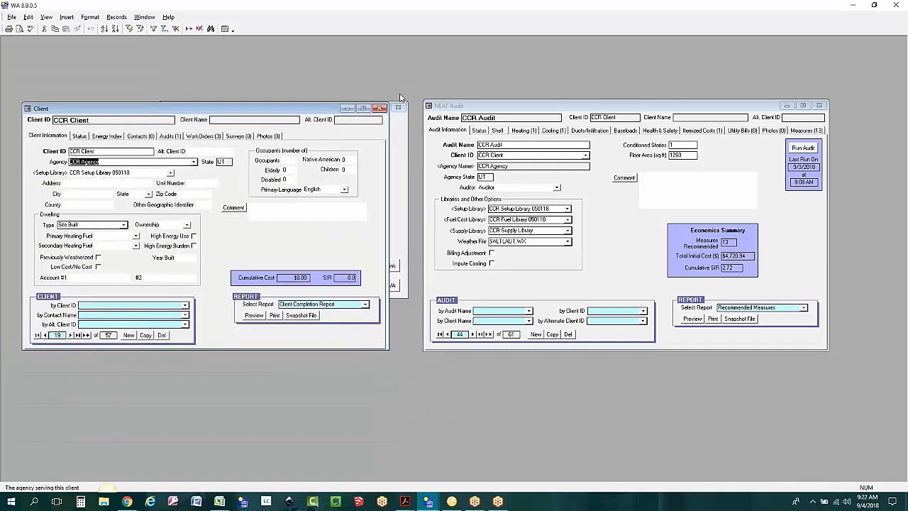
left_click(512, 105)
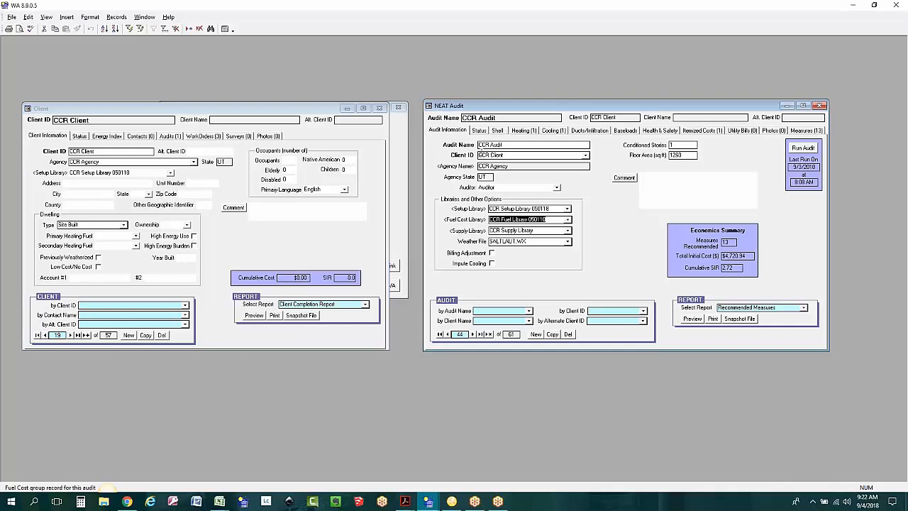
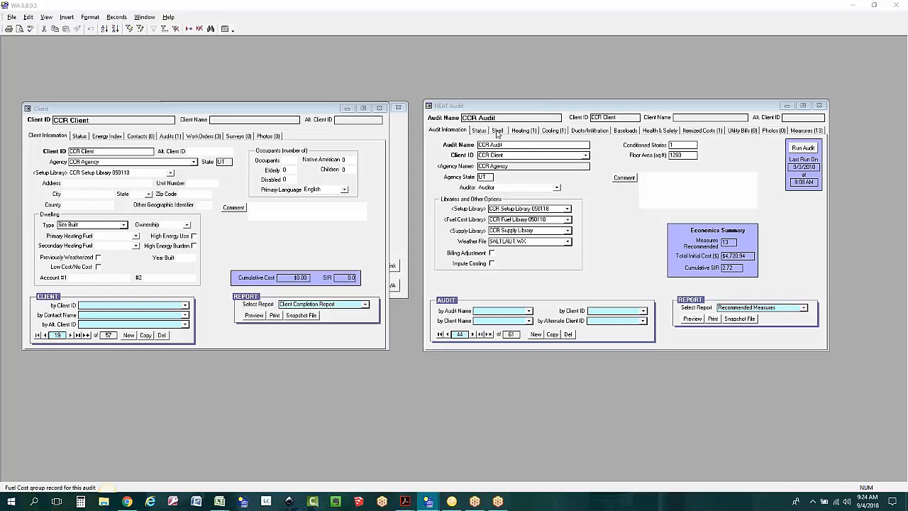
Show the CCR Audit's shell walls as a datasheet and examine their construction, orientation, area and insulation columns
left_click(497, 132)
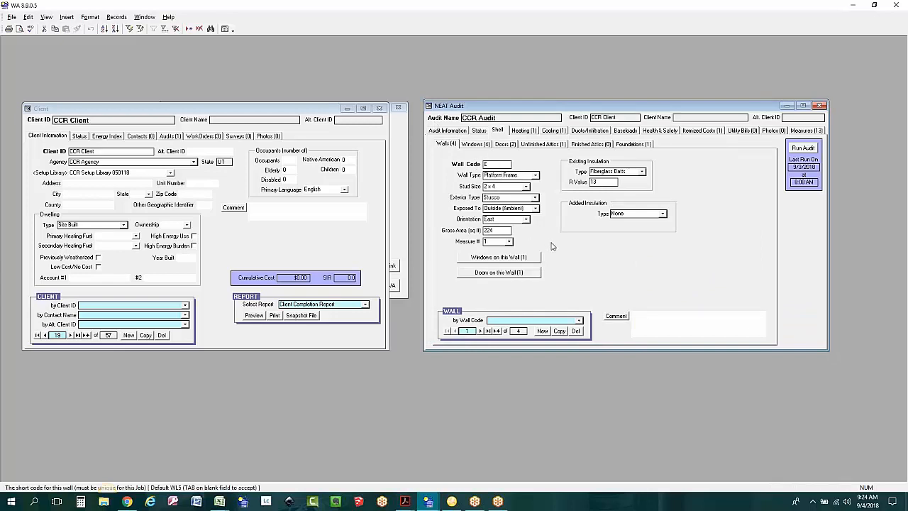
double_click(589, 253)
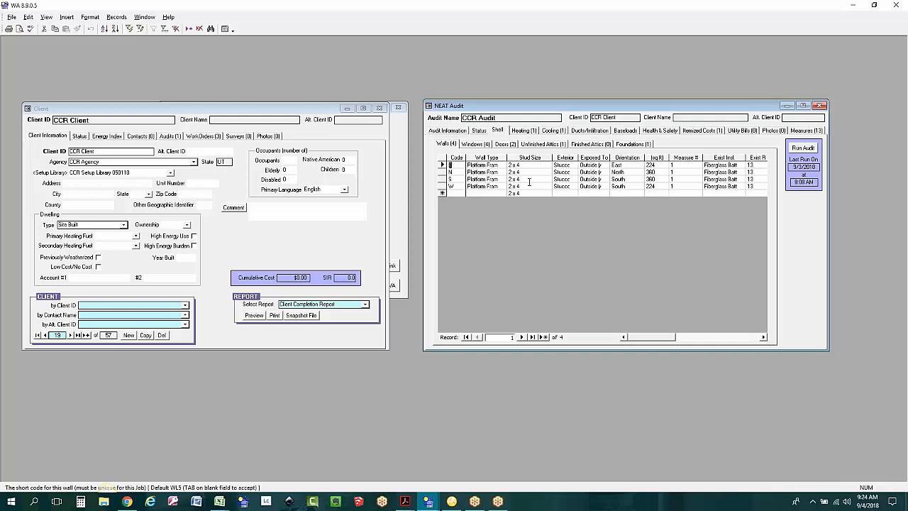
right_click(508, 244)
left_click(534, 249)
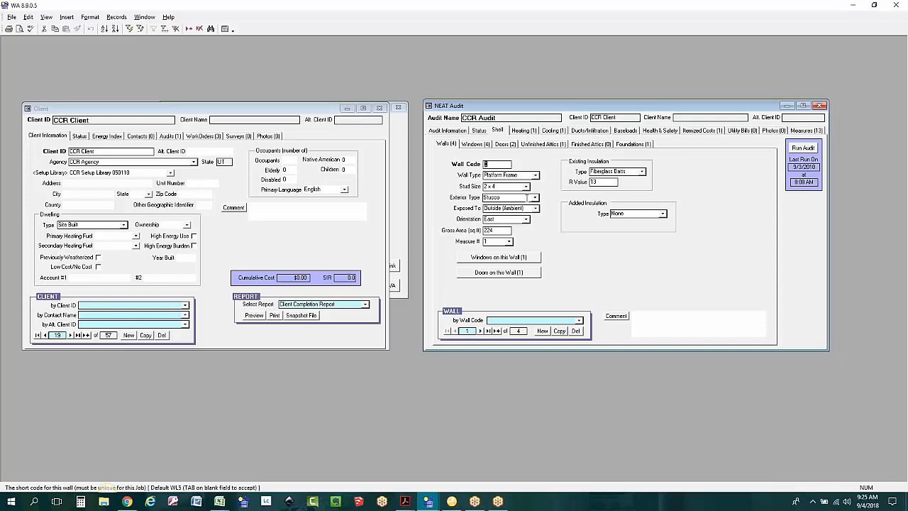
left_click(530, 239)
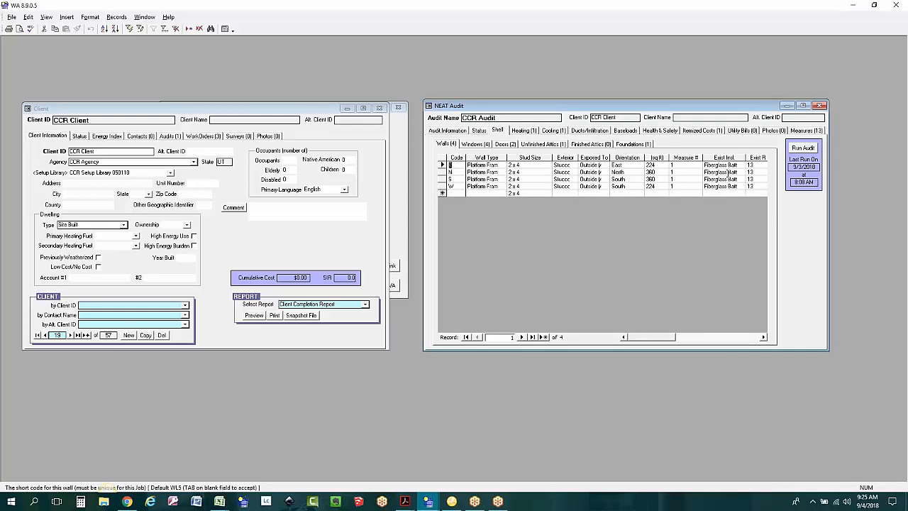
left_click_drag(671, 338, 678, 338)
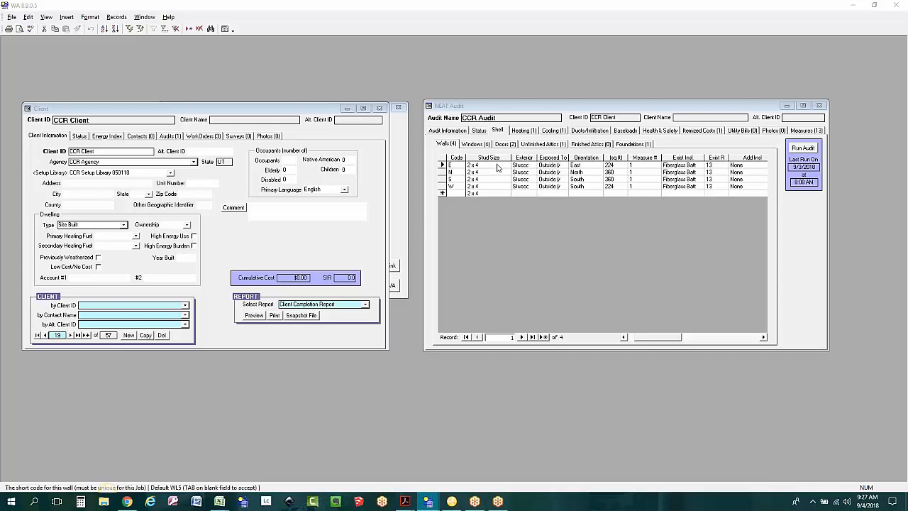
Show the shell's window records as a datasheet and examine their glazing, shading, dimensions, wall codes and quantities
left_click(473, 144)
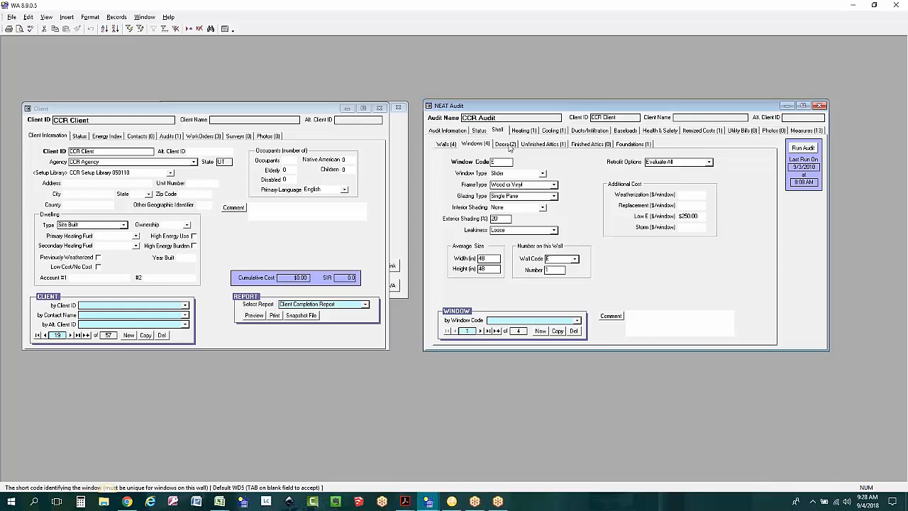
left_click(627, 262)
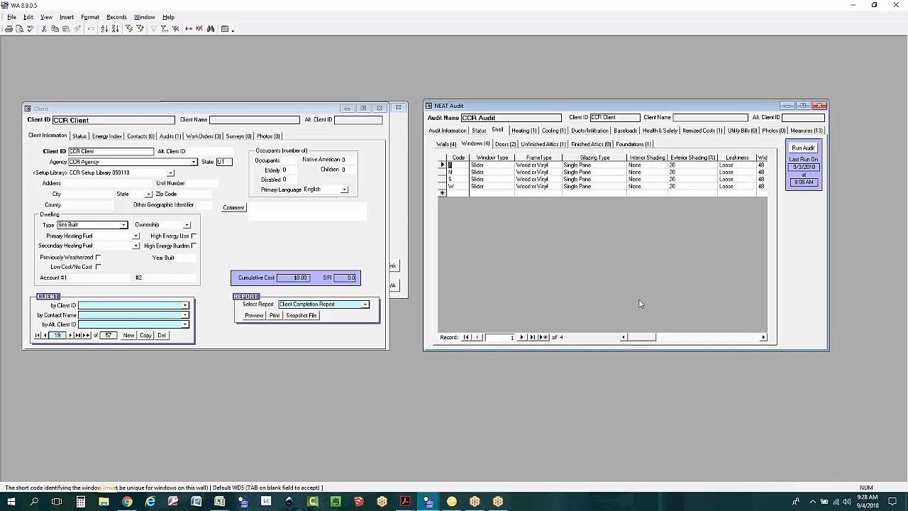
left_click_drag(644, 337, 656, 338)
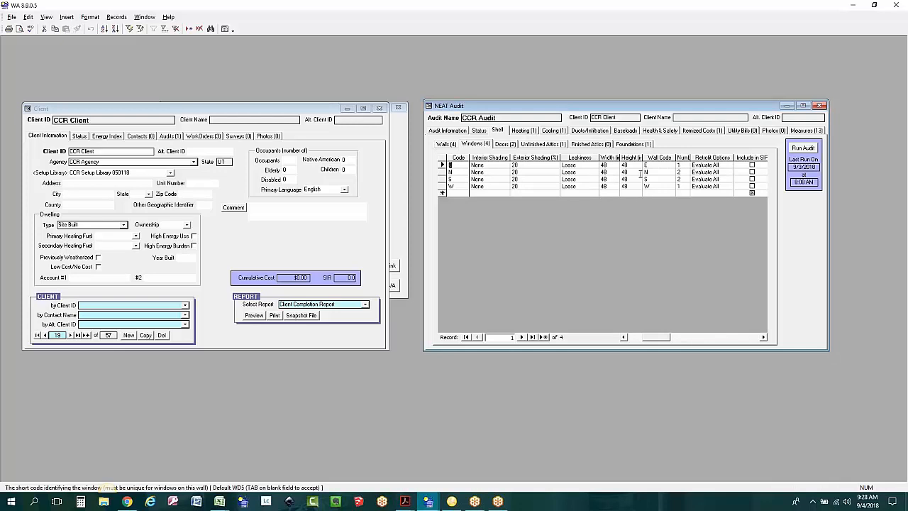
left_click(679, 172)
left_click(679, 179)
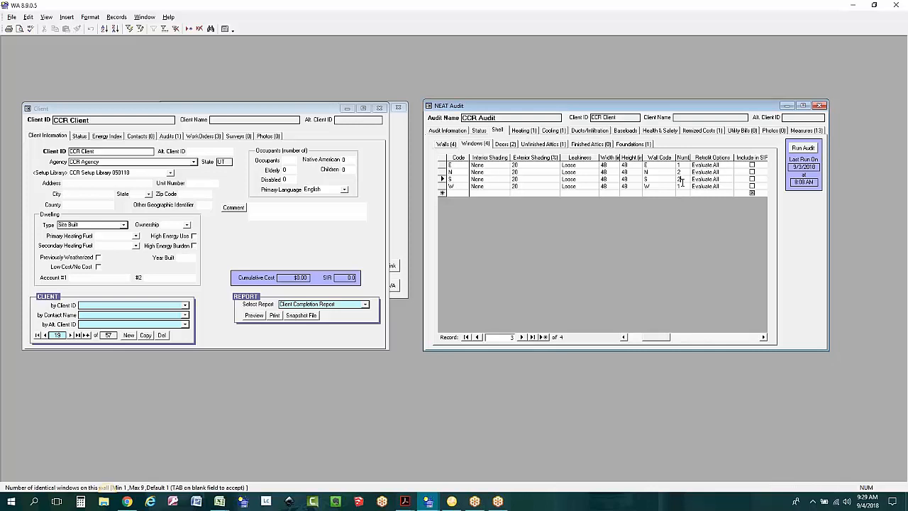
mouse_move(656, 339)
left_mouse_down()
mouse_move(638, 341)
mouse_move(651, 339)
left_mouse_up()
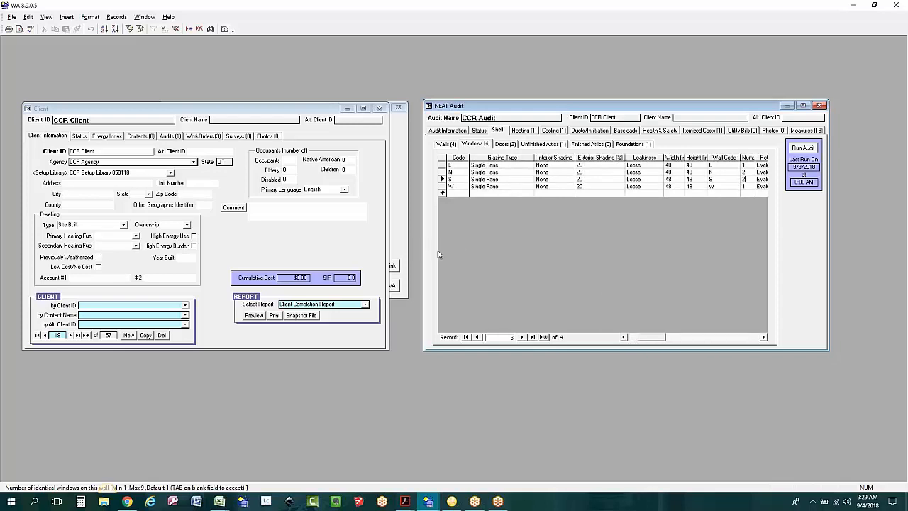
left_click_drag(649, 337, 651, 337)
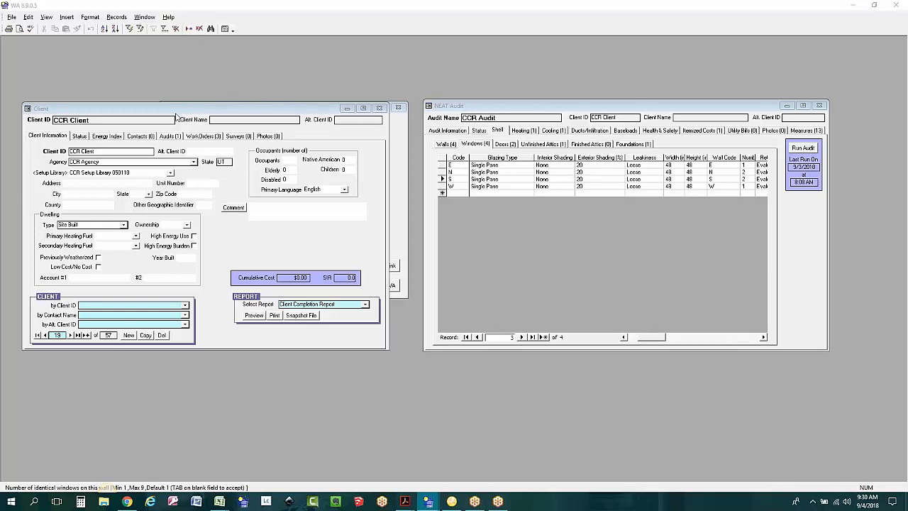
Revisit the client record and general audit information, and check the shell's wall and door records
left_click(115, 115)
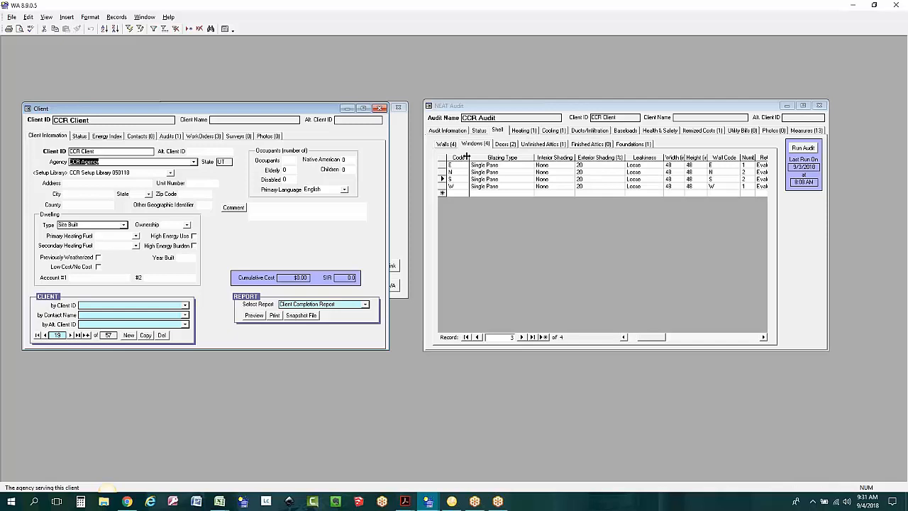
left_click(440, 133)
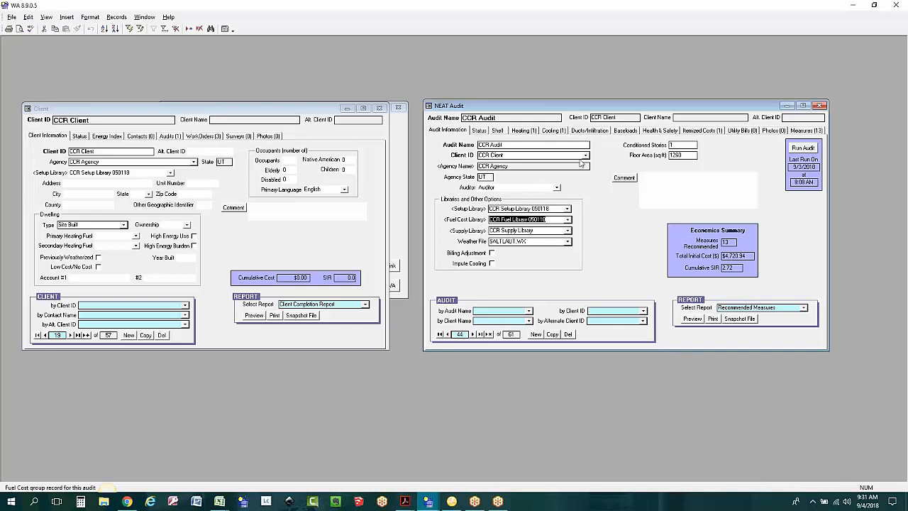
left_click(500, 131)
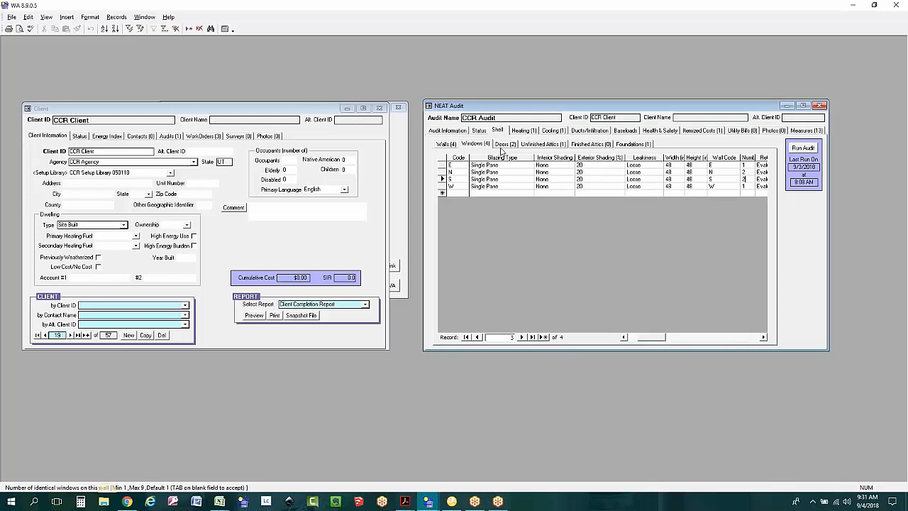
left_click(446, 144)
left_click(505, 144)
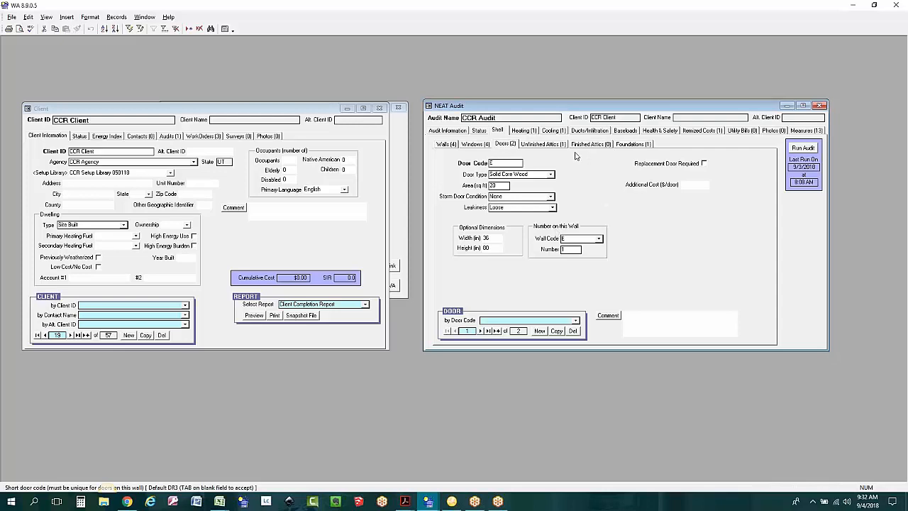
Review the unfinished attic and foundation records, checking the sill's added insulation choices and keeping Two Part Foam 3" R-16
left_click(541, 148)
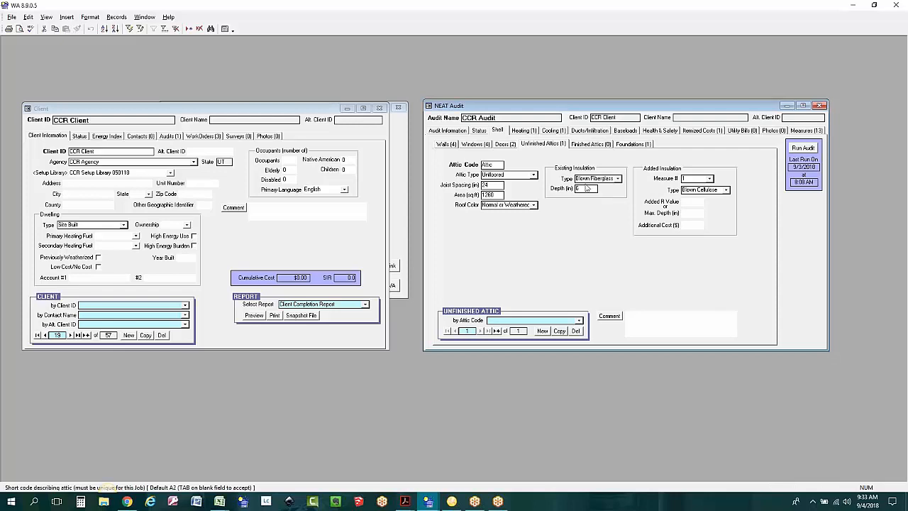
left_click(624, 144)
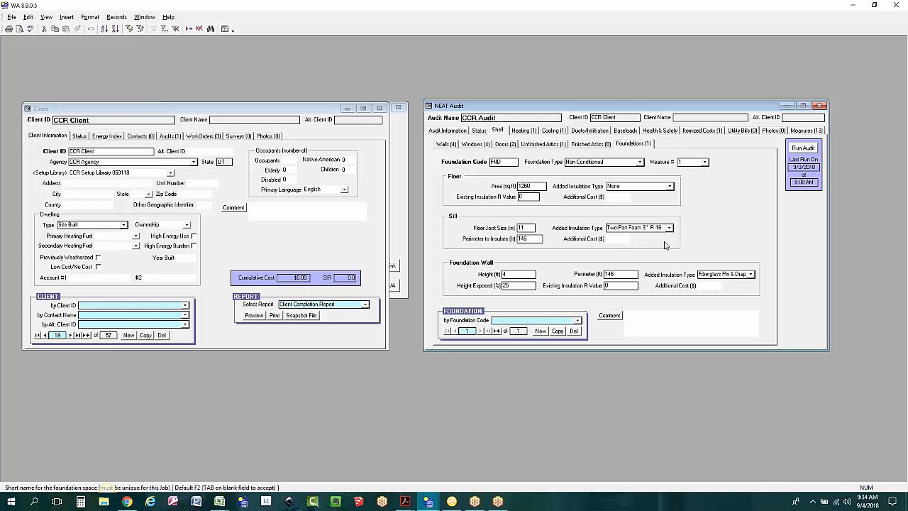
left_click(669, 227)
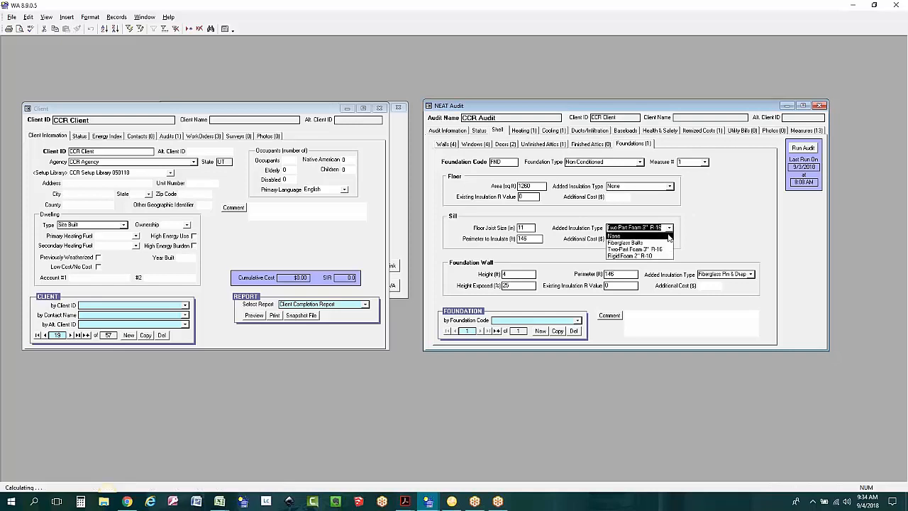
left_click(661, 250)
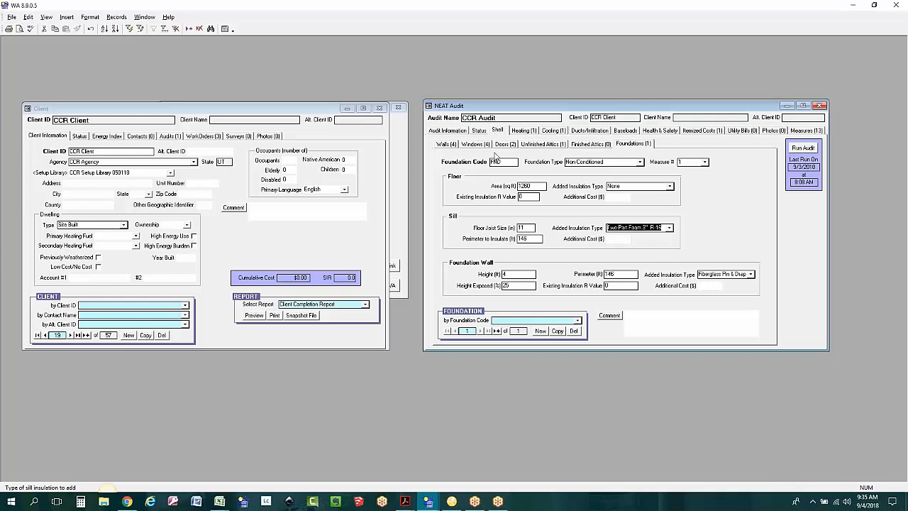
Recheck wall E and the audit's general information, and examine the gas furnace's heating details and replacement options
left_click(447, 146)
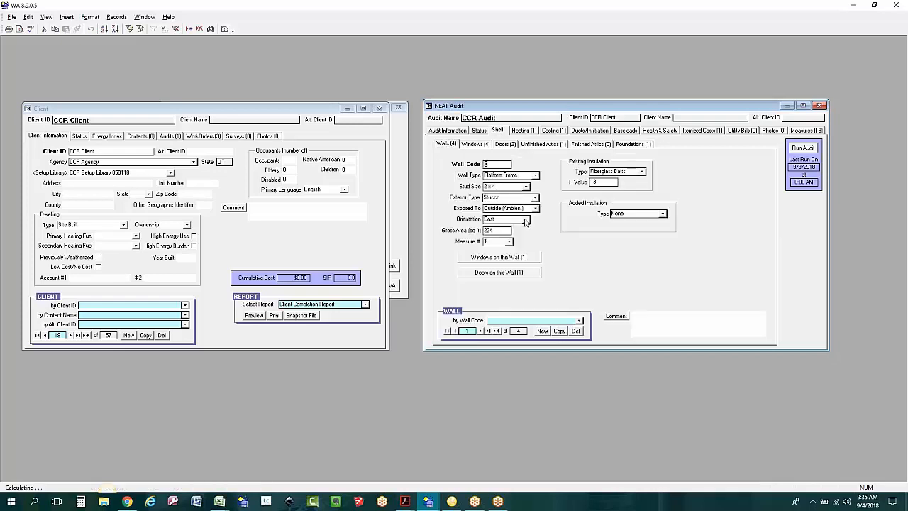
left_click(454, 131)
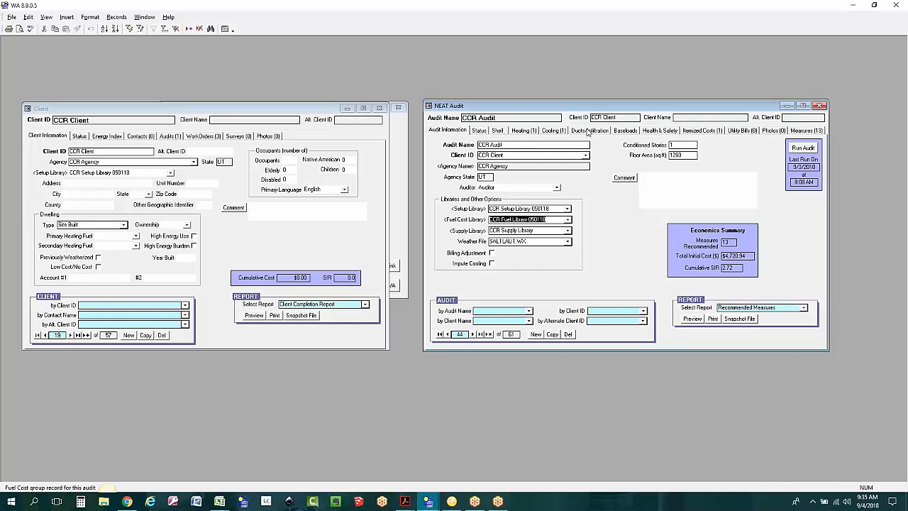
left_click(525, 133)
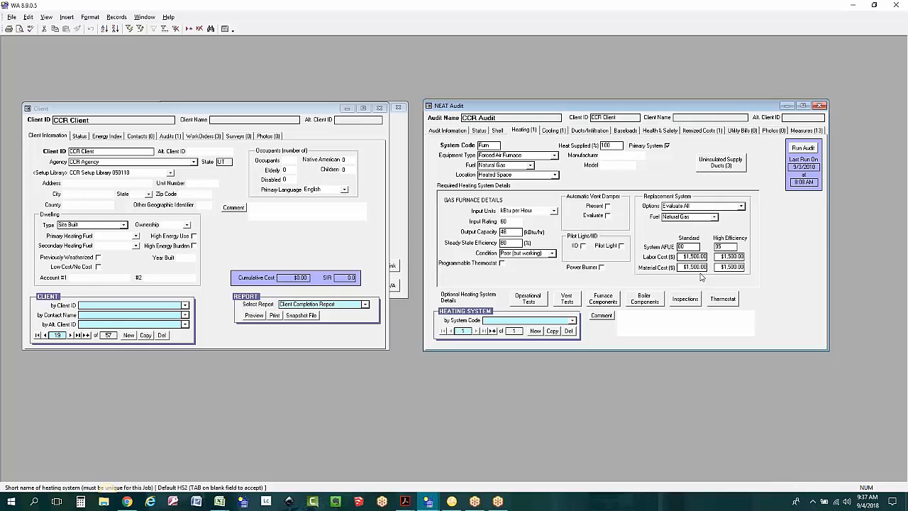
View the furnace's uninsulated supply duct sections alongside the heating details, and close the duct window
left_click(702, 167)
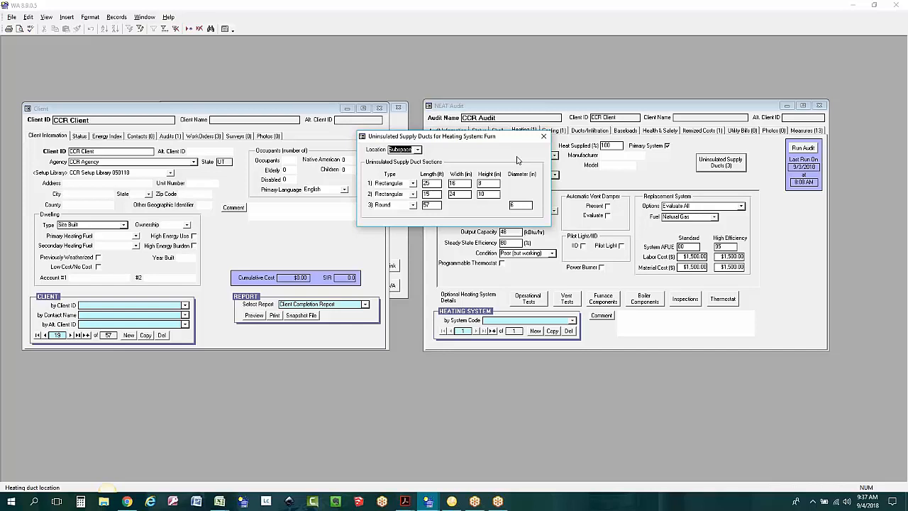
left_click_drag(478, 137, 322, 141)
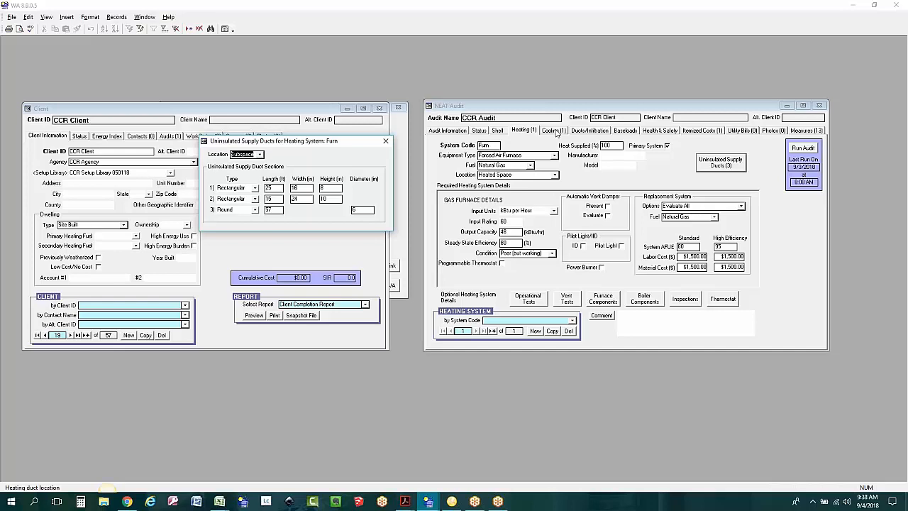
left_click(386, 141)
Review the audit's evaporative cooler record and its blower door measurements and infiltration reduction cost
left_click(553, 133)
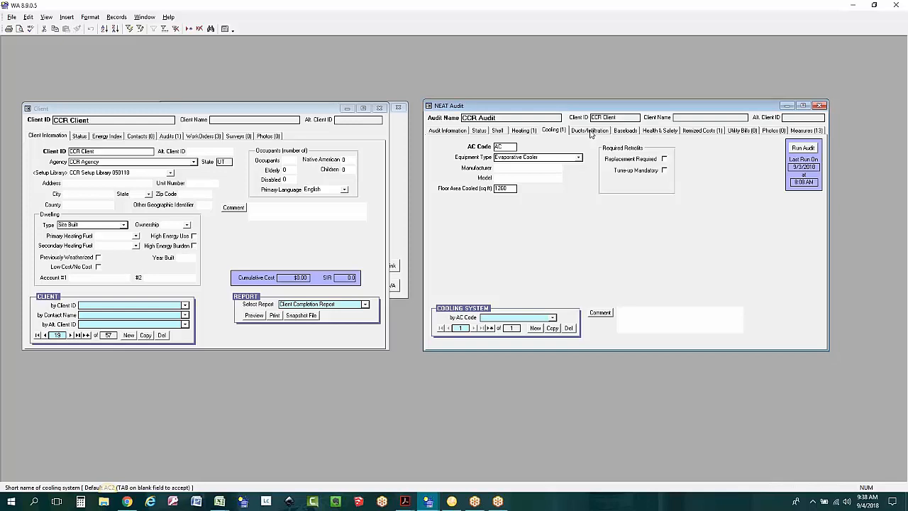
left_click(589, 131)
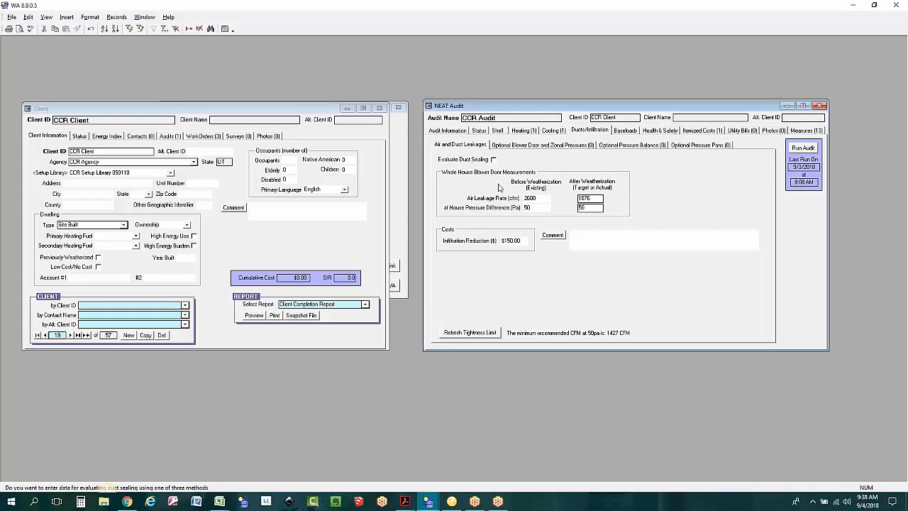
left_click(547, 237)
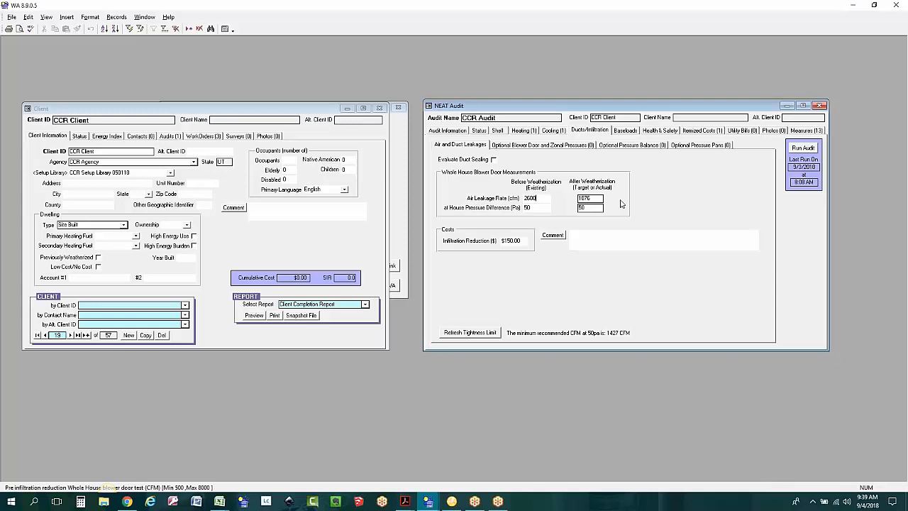
Review the audit's baseload records for water heating and for the existing and replacement refrigerators
left_click(625, 130)
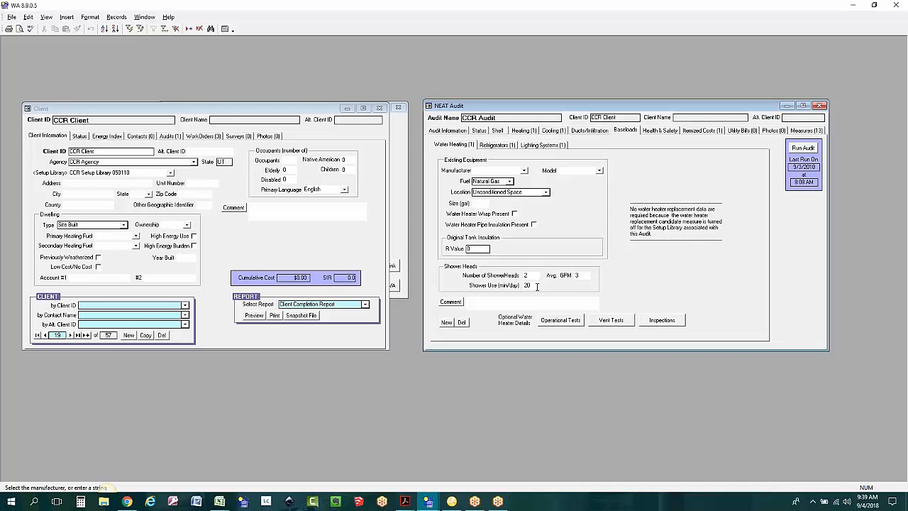
left_click(498, 145)
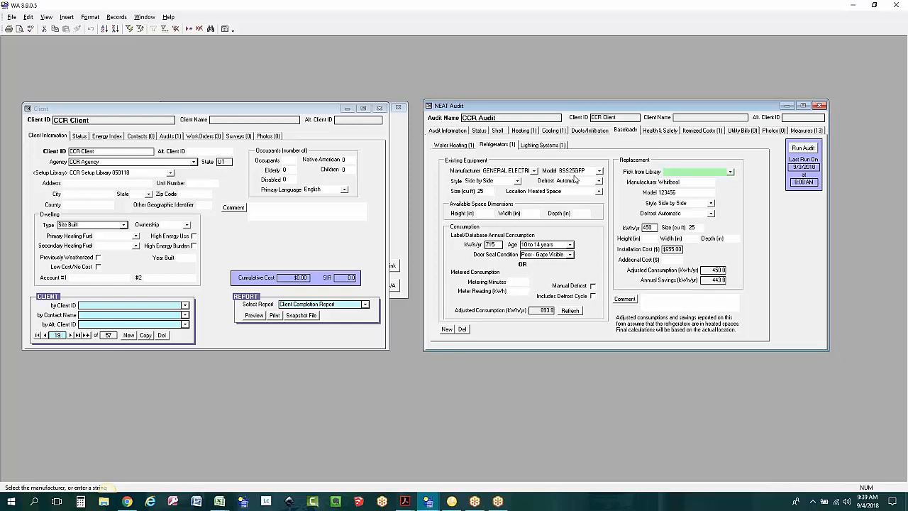
Review the existing refrigerator's annual consumption and the replacement refrigerator's model and installation cost
left_click(499, 244)
left_click(500, 244)
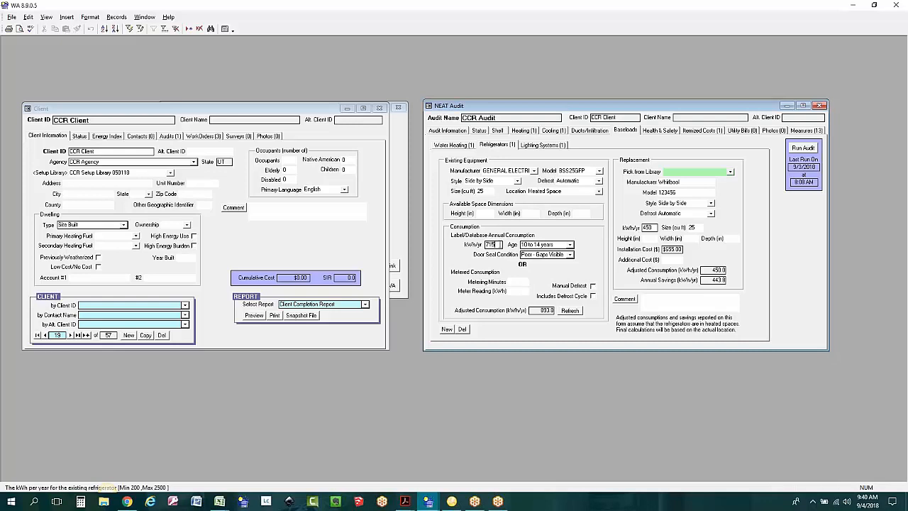
left_click(682, 193)
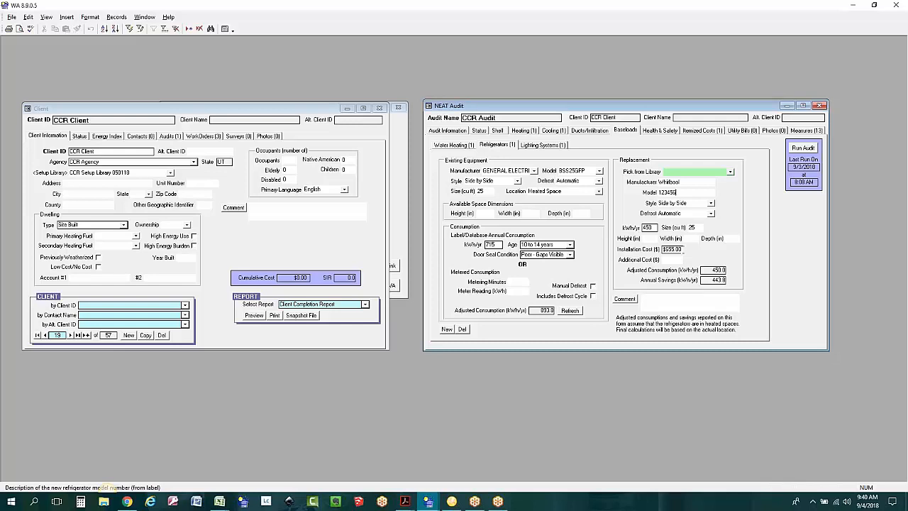
left_click(679, 249)
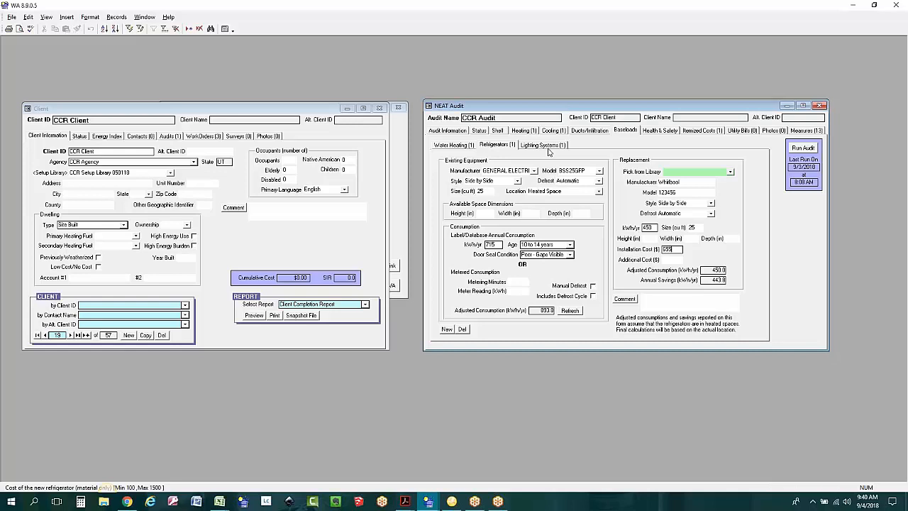
Set the replacement CFL's additional cost to $2.50 per bulb in the audit's lighting system record
left_click(544, 145)
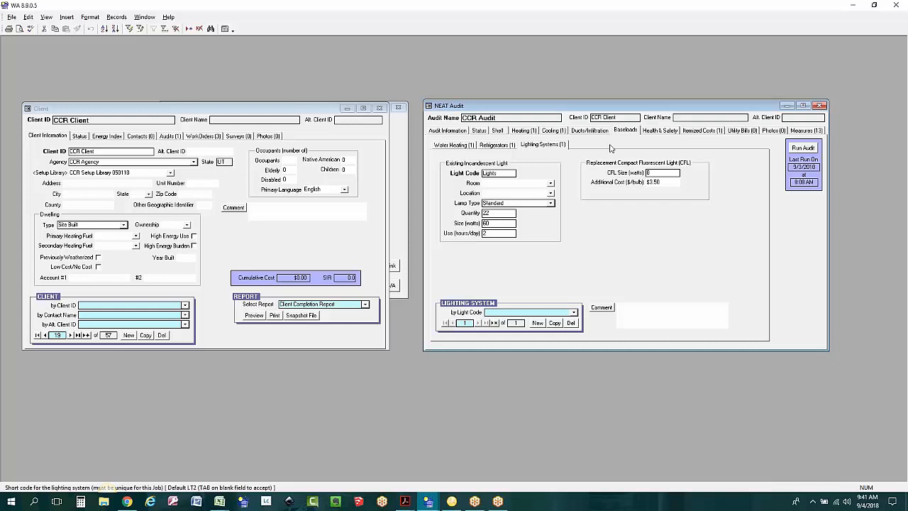
left_click(663, 182)
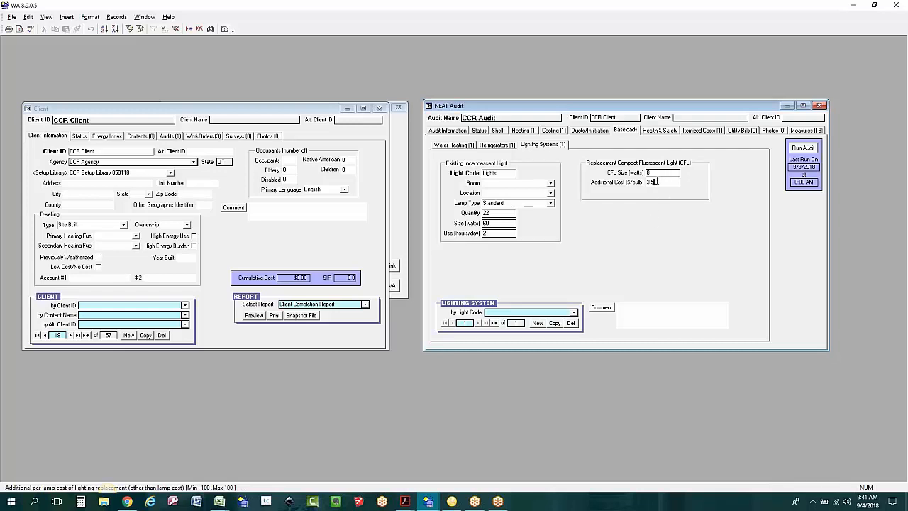
left_click(654, 173)
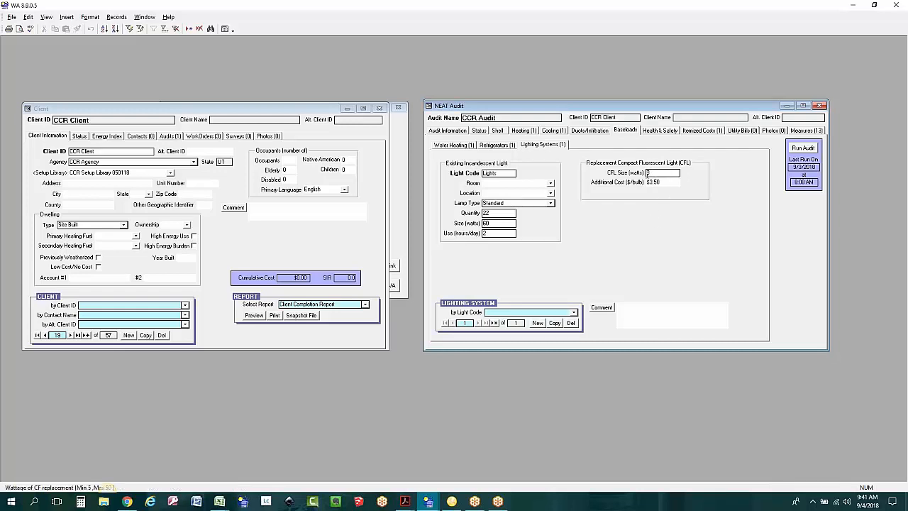
left_click(664, 182)
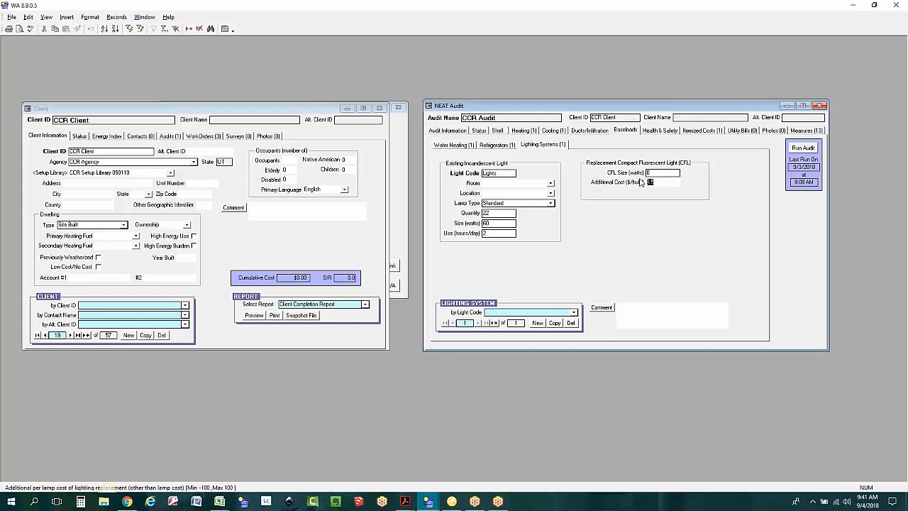
type("2.5")
left_click(679, 173)
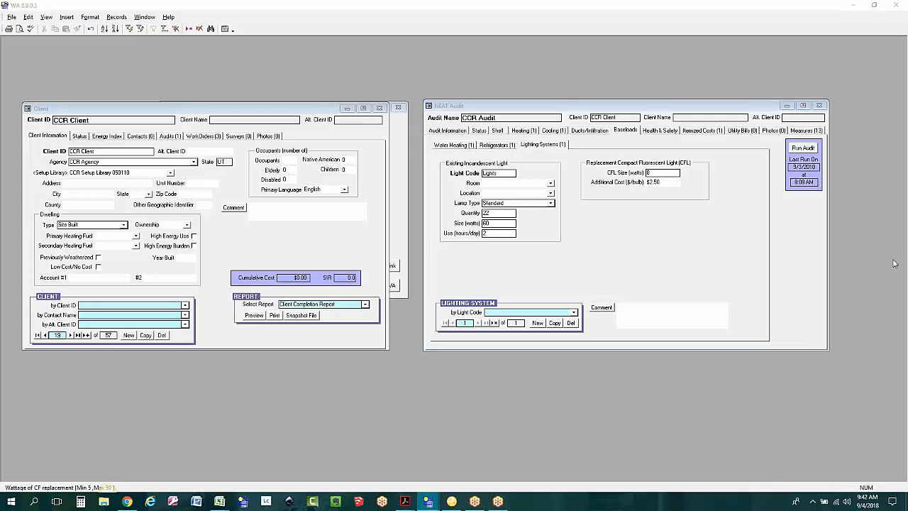
Review the audit's whole-house health and safety inputs and its itemized cost measure, and close the client record
left_click(656, 134)
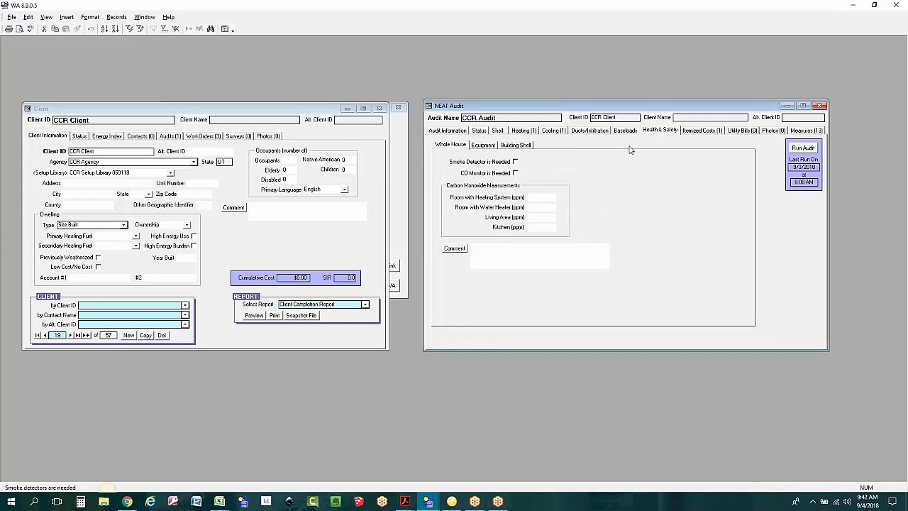
left_click(703, 132)
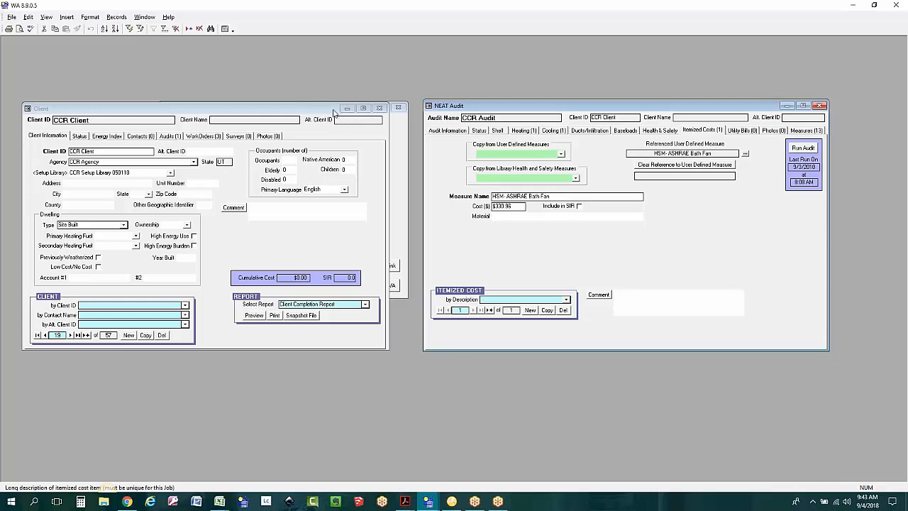
left_click(378, 109)
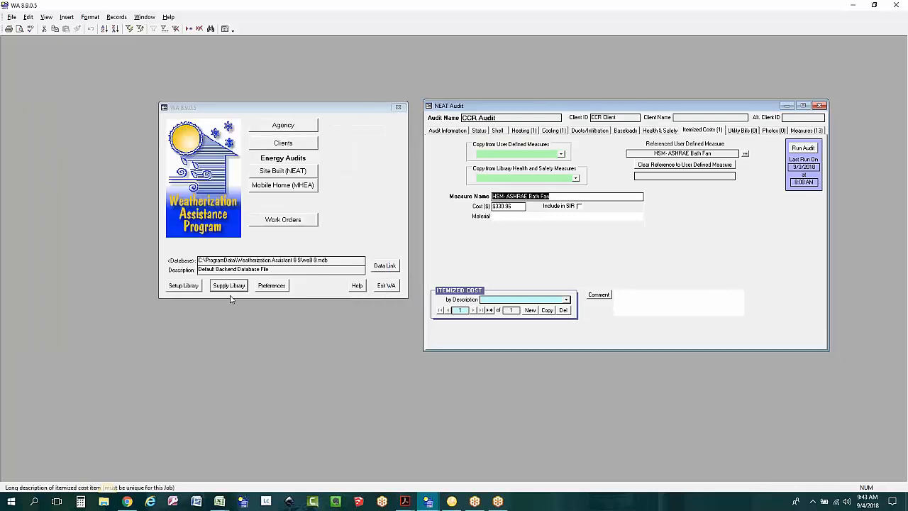
Open the CCR Setup Library 050118 beside the audit and check which supply library it is linked to
left_click(188, 288)
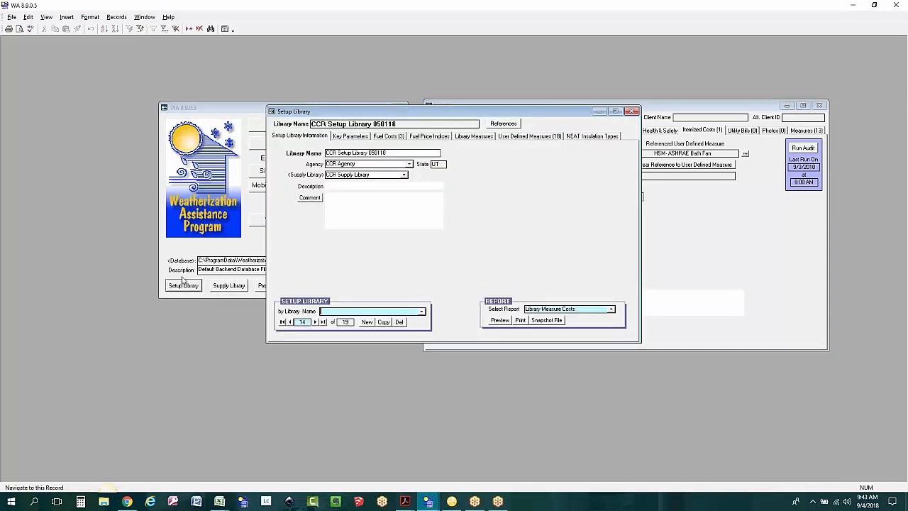
left_click_drag(420, 113, 239, 135)
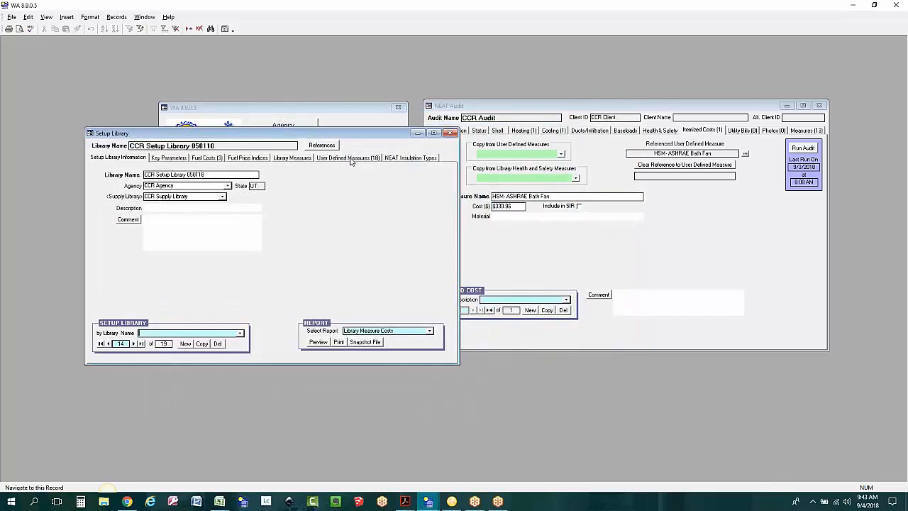
left_click_drag(574, 106, 632, 95)
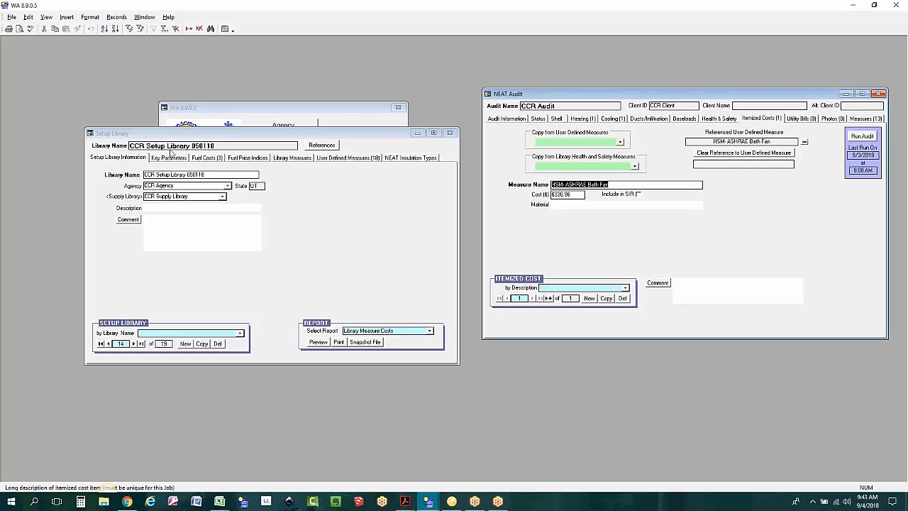
left_click(223, 199)
left_click(242, 201)
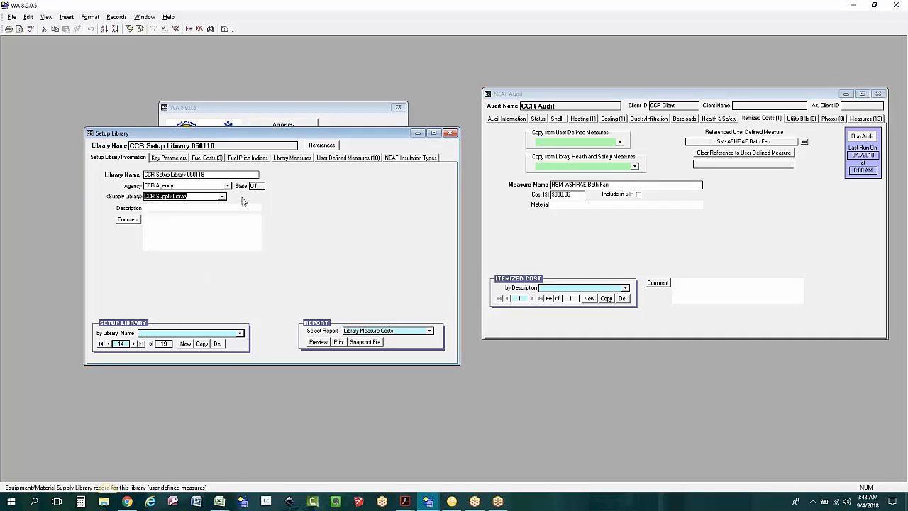
Open the CCR Supply Library and arrange it next to the setup library below the audit's itemized cost
left_click_drag(292, 132, 235, 304)
left_click(229, 285)
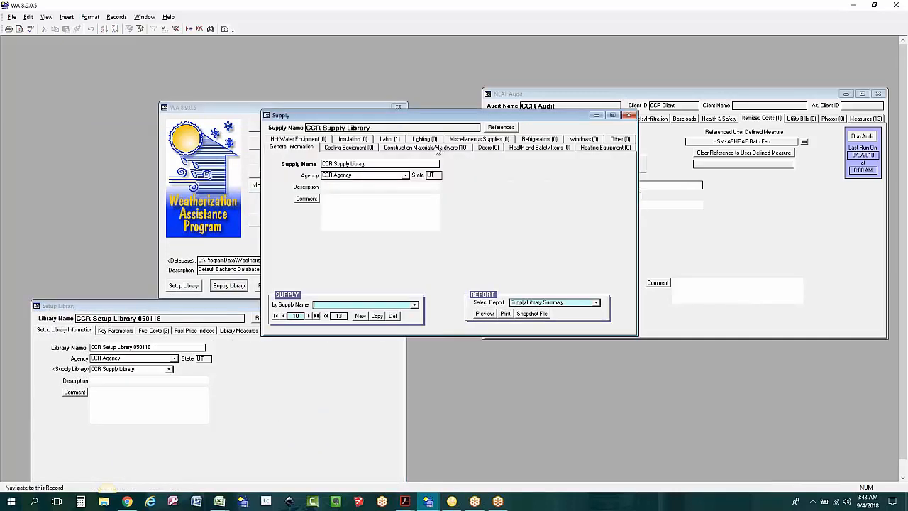
left_click_drag(425, 117, 673, 247)
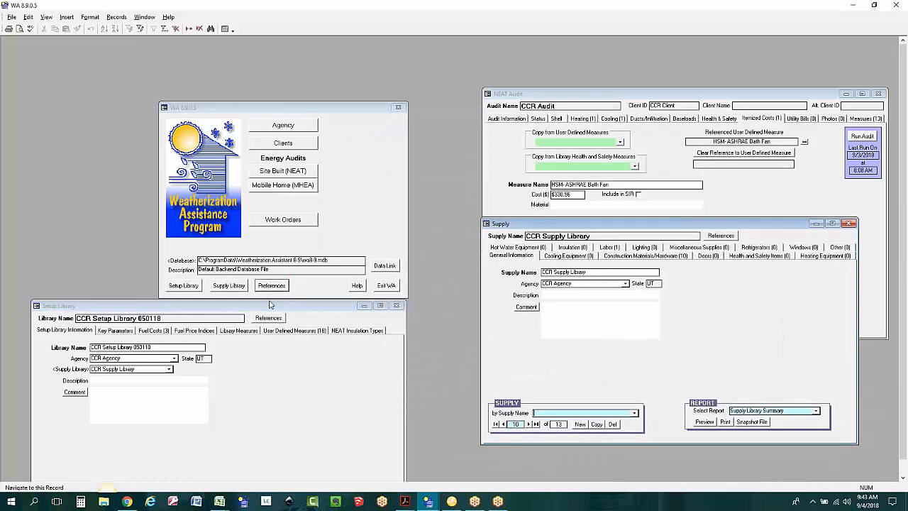
left_click_drag(276, 305, 308, 219)
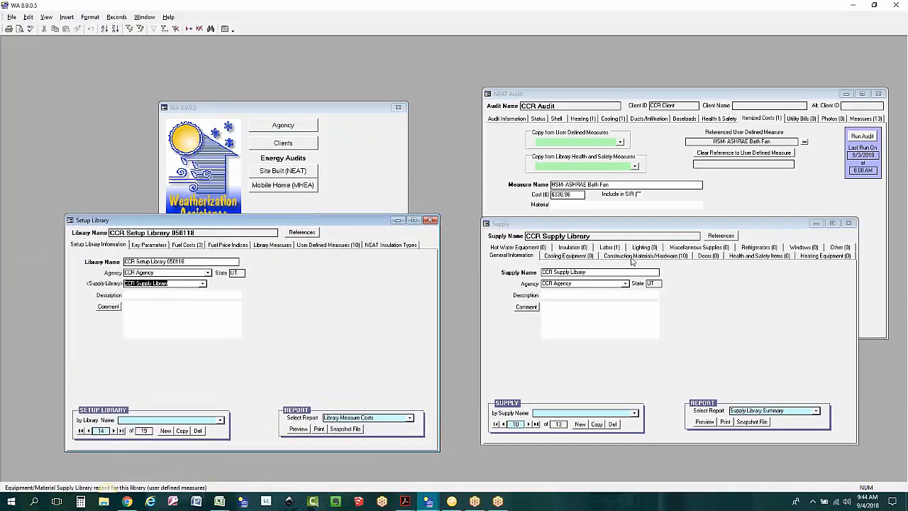
Review the supply library's labor record and list all its construction materials and hardware in a datasheet
left_click(609, 247)
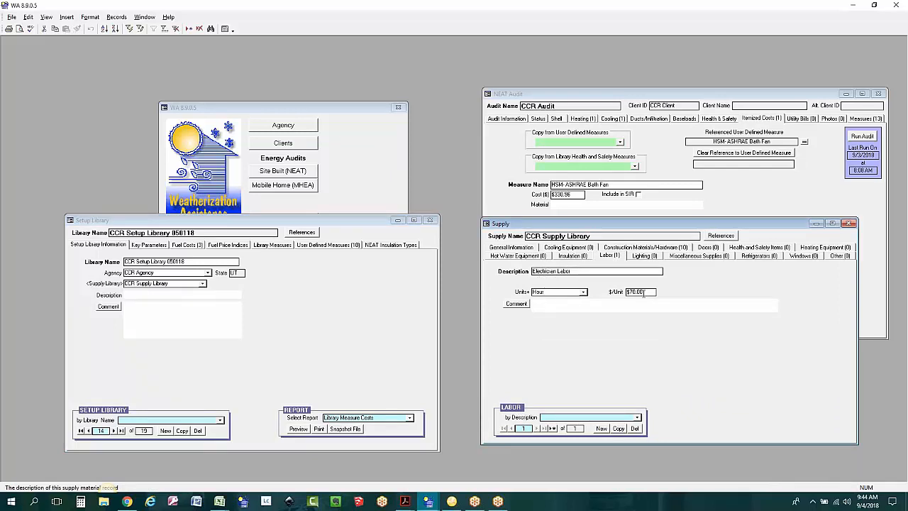
left_click(652, 249)
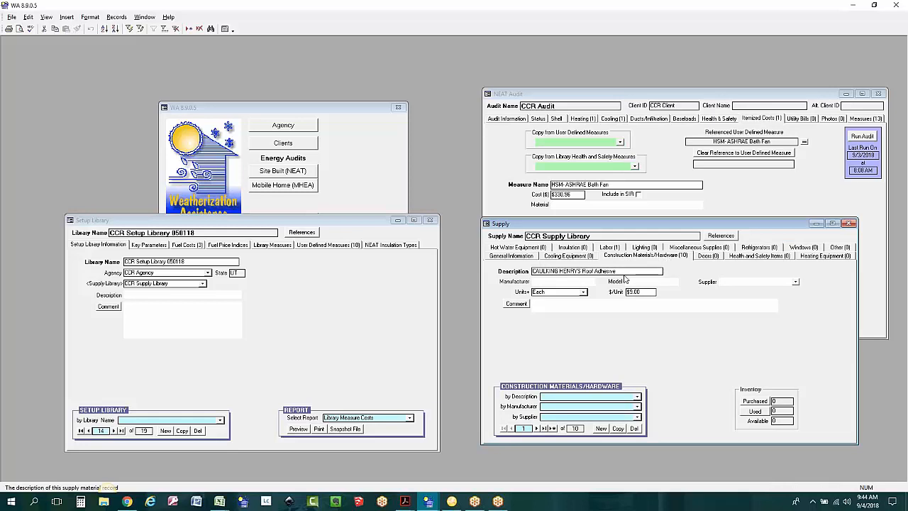
left_click(648, 345)
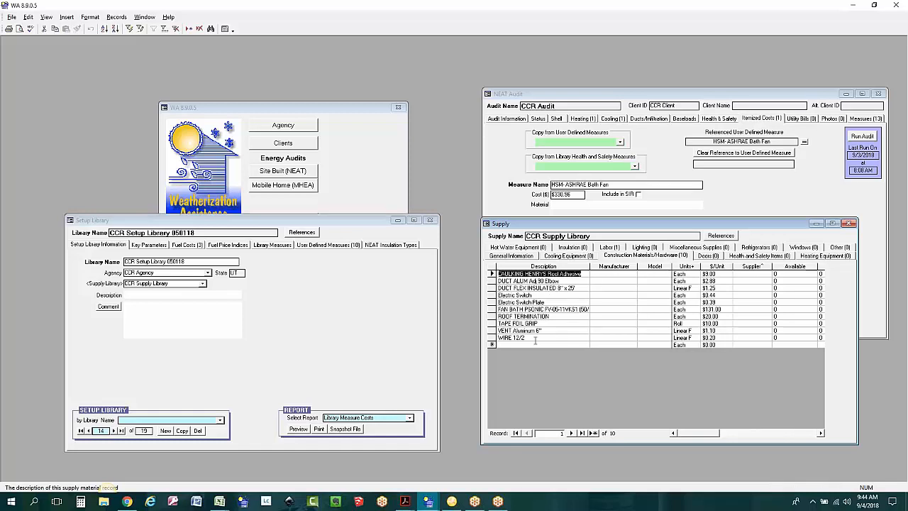
Bring up the HSM- ASHRAE Bath Fan measure among the setup library's user defined measures
left_click(326, 245)
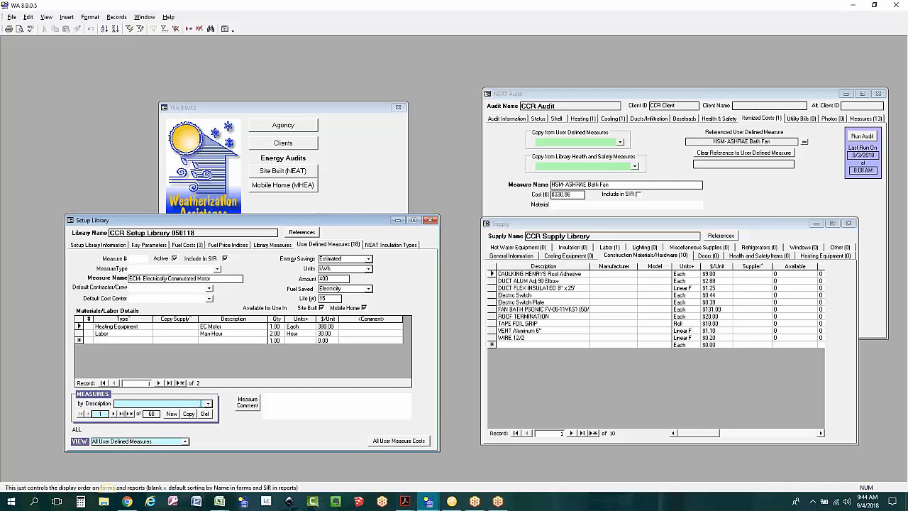
left_click(208, 404)
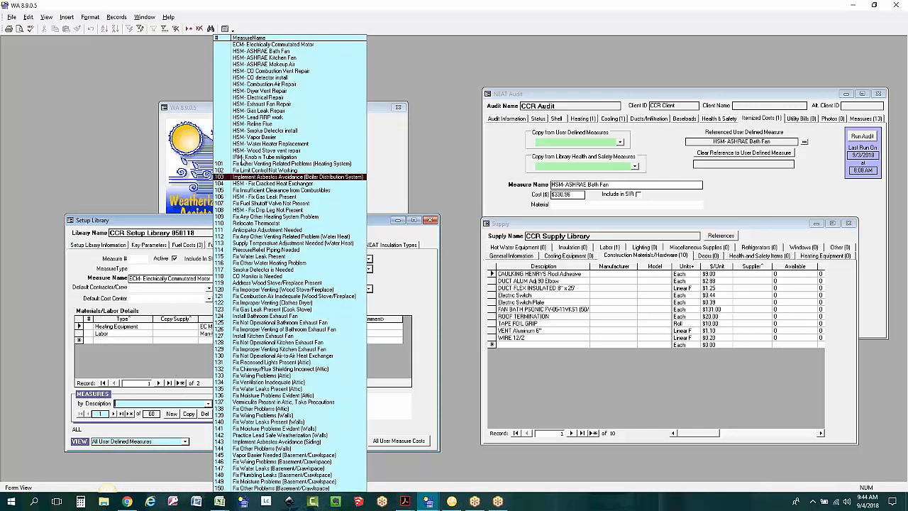
left_click(264, 51)
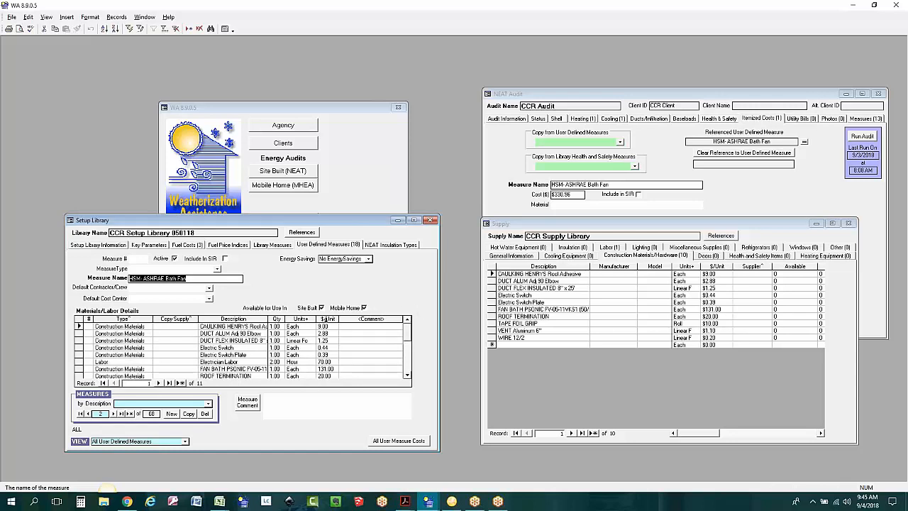
left_click(193, 278)
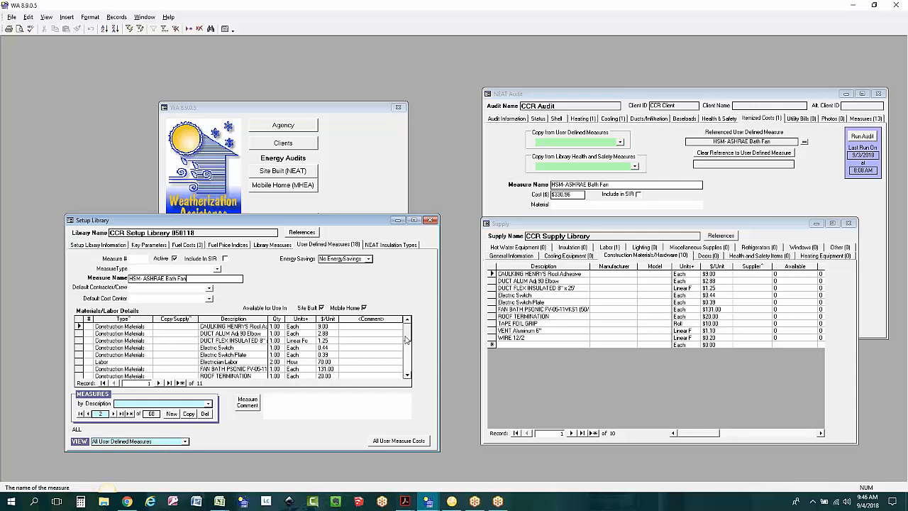
Examine the bath fan measure's material and labor lines, including the electrician labor, fan, vent and wire entries
scroll(407, 346, "down", 2)
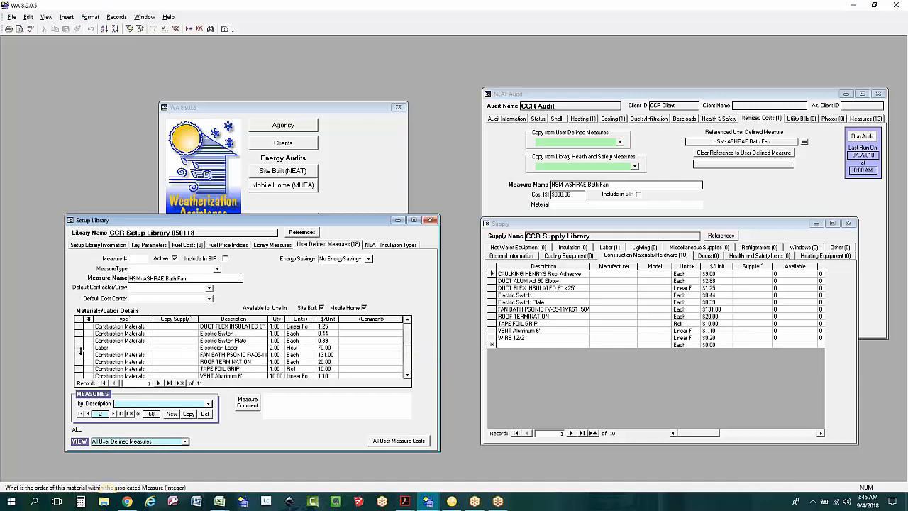
left_click(101, 347)
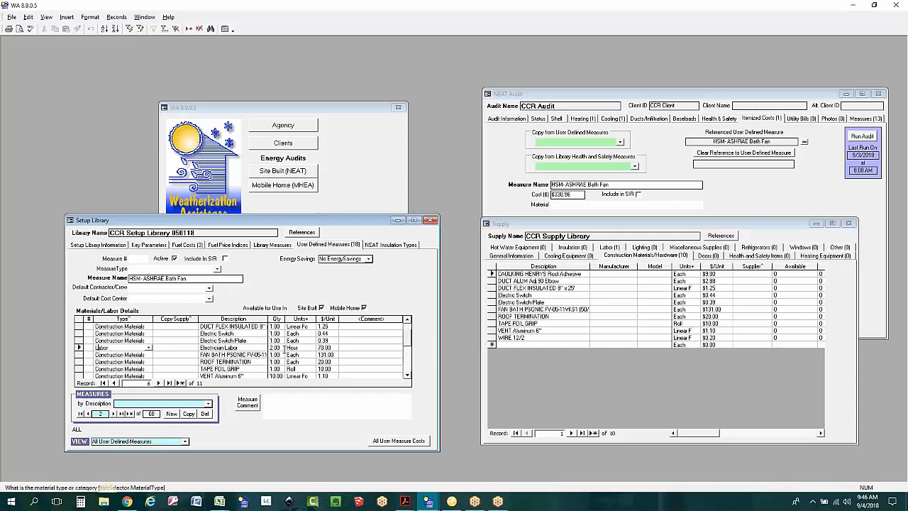
left_click(164, 347)
scroll(164, 346, "up", 2)
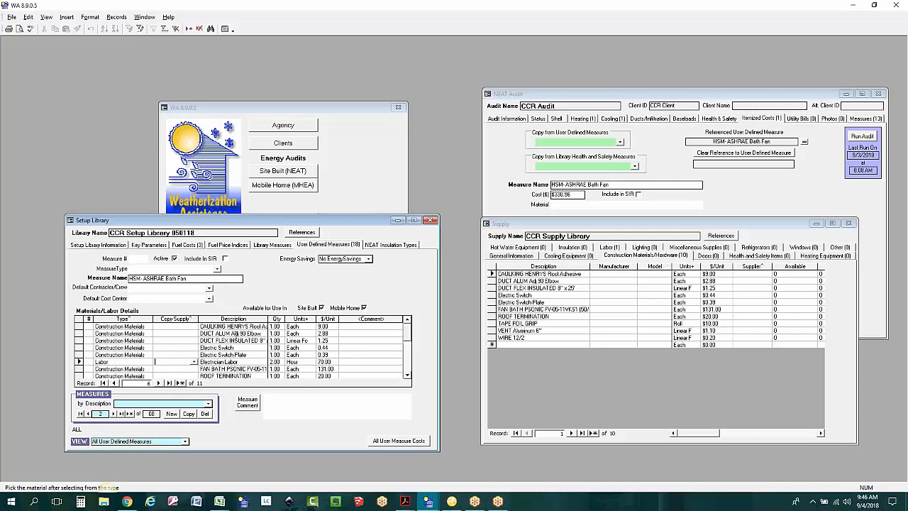
scroll(227, 349, "down", 1)
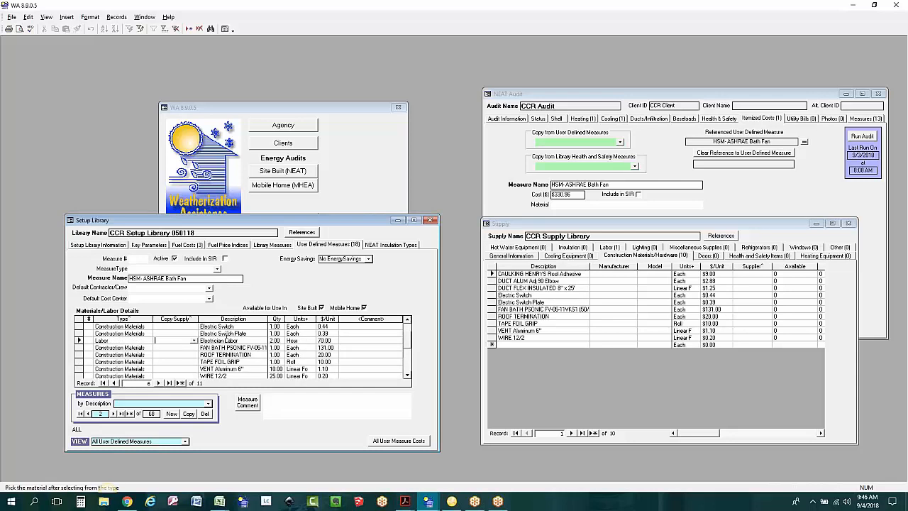
left_click(232, 348)
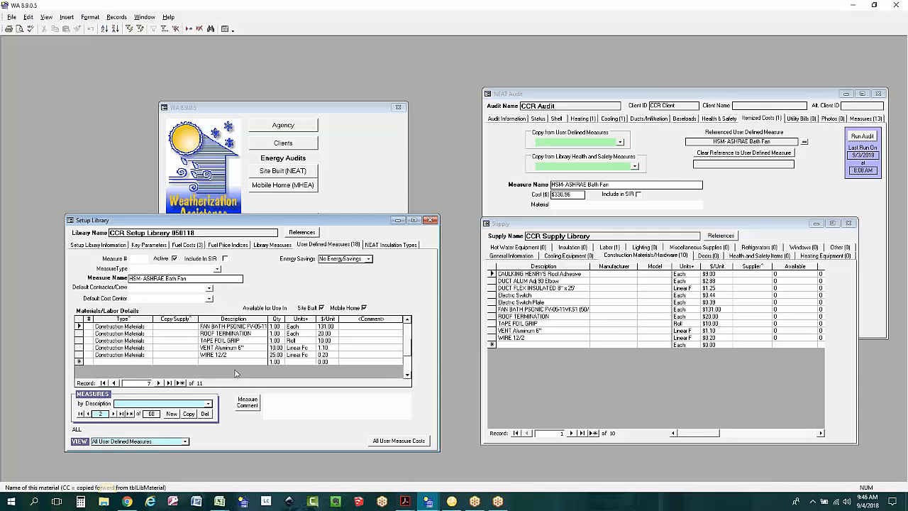
scroll(300, 359, "down", 1)
scroll(314, 363, "up", 1)
scroll(313, 362, "up", 1)
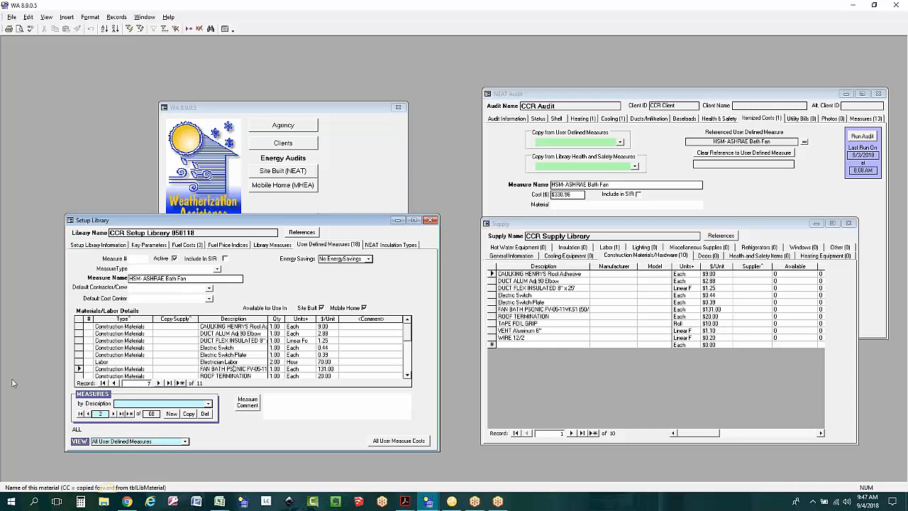
Switch to Chrome to check the Client Completion Report Instructions document, and return to the Weatherization Assistant
left_click(127, 501)
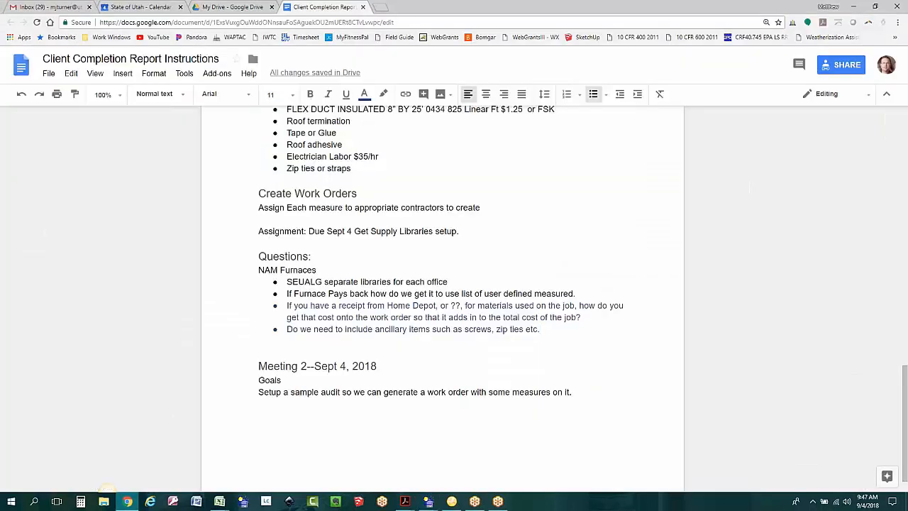
key("alt+Tab")
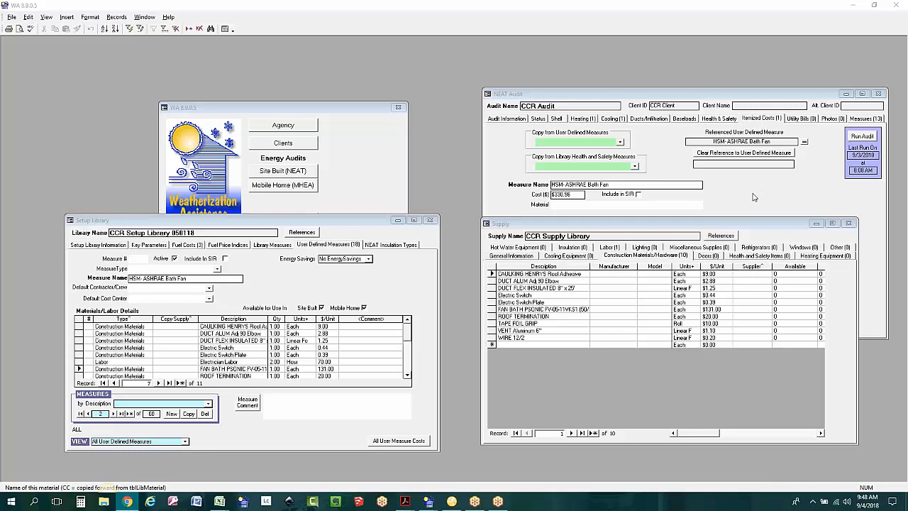
Rearrange the Supply library and NEAT Audit windows so the audit's itemized costs and the supply materials are both visible
left_click_drag(544, 226, 528, 333)
left_click(723, 226)
left_click_drag(643, 90, 632, 65)
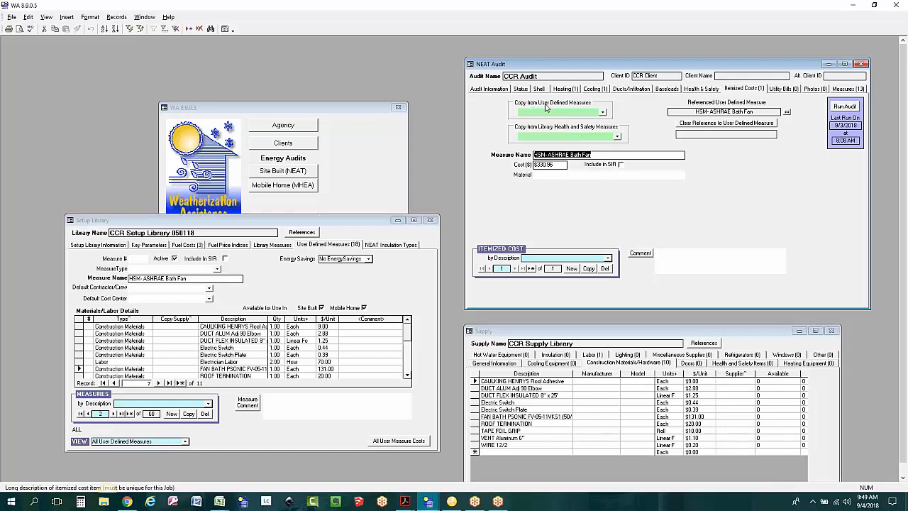
Check the library health and safety measures, and try copying the HSM- ASHRAE Bath Fan user defined measure without overwriting existing entries
left_click(617, 137)
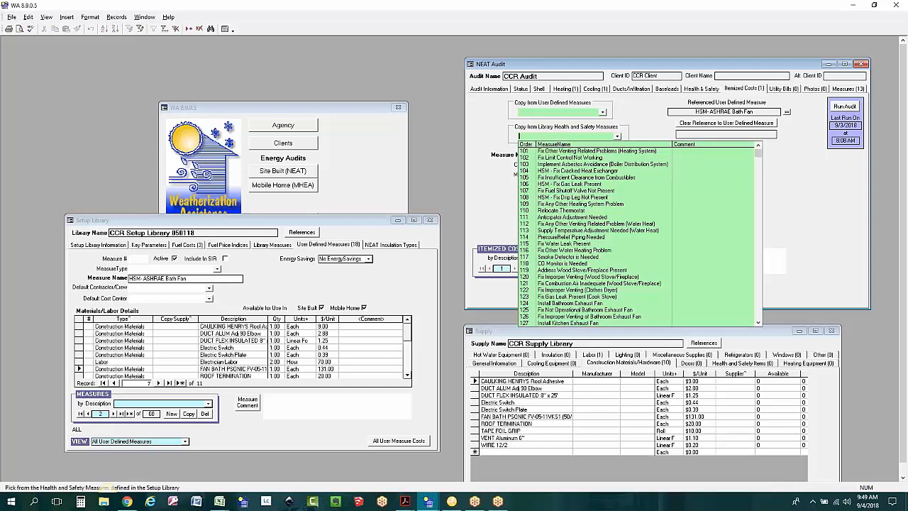
left_click(485, 139)
left_click(602, 112)
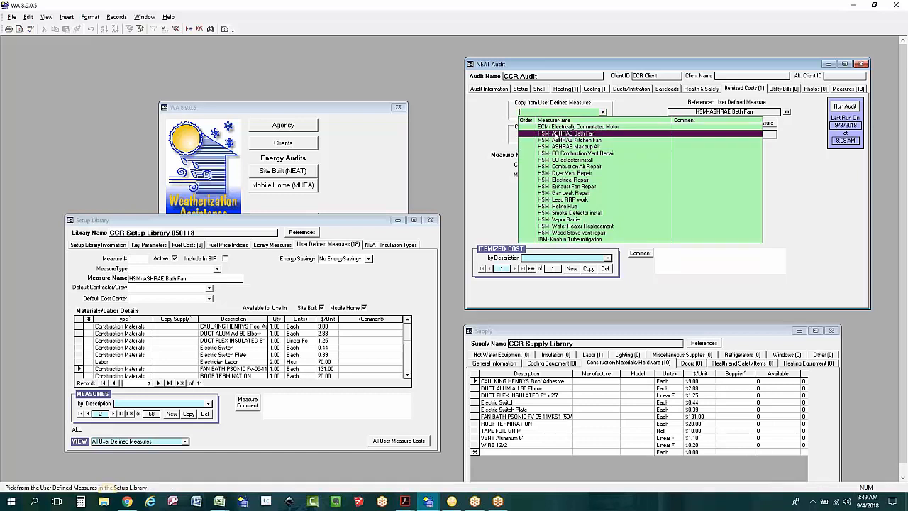
left_click(555, 135)
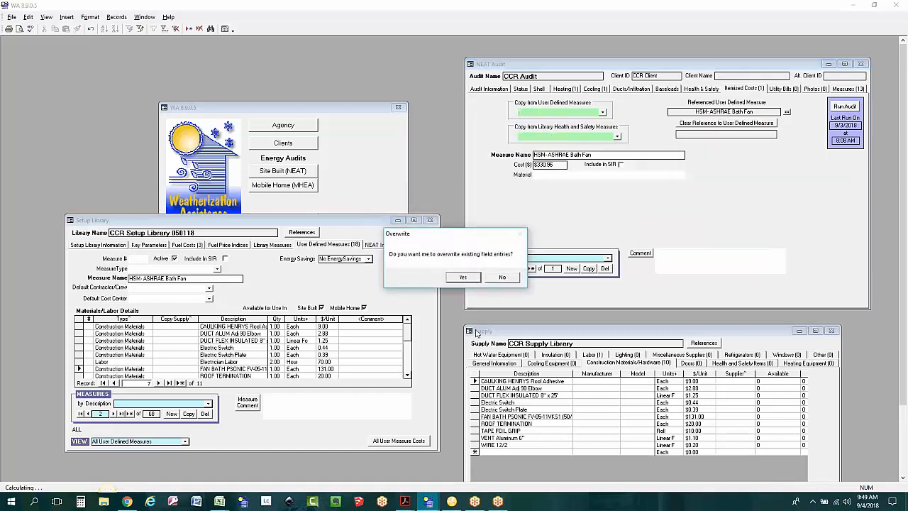
left_click(503, 277)
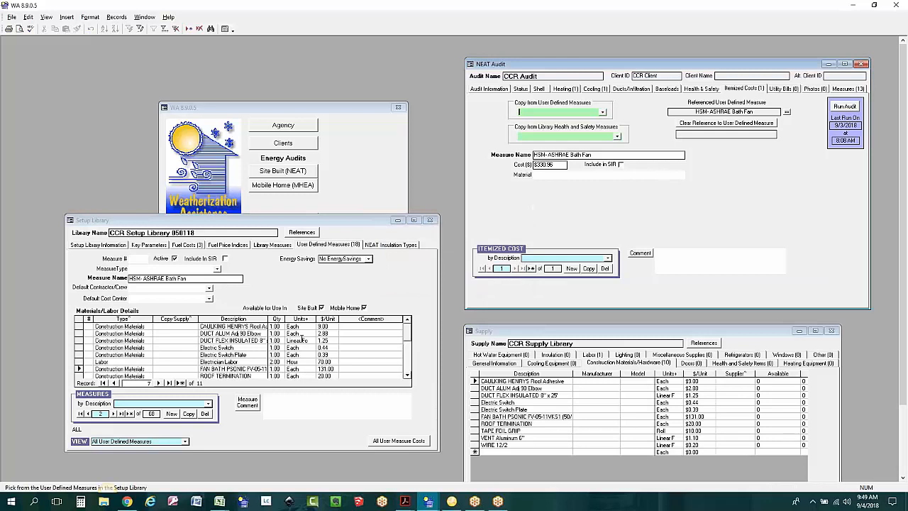
Check the bath fan measure's remaining material lines in the setup library, and run the CCR Audit to produce its recommended measures report
left_click(405, 334)
left_click_drag(405, 333, 402, 342)
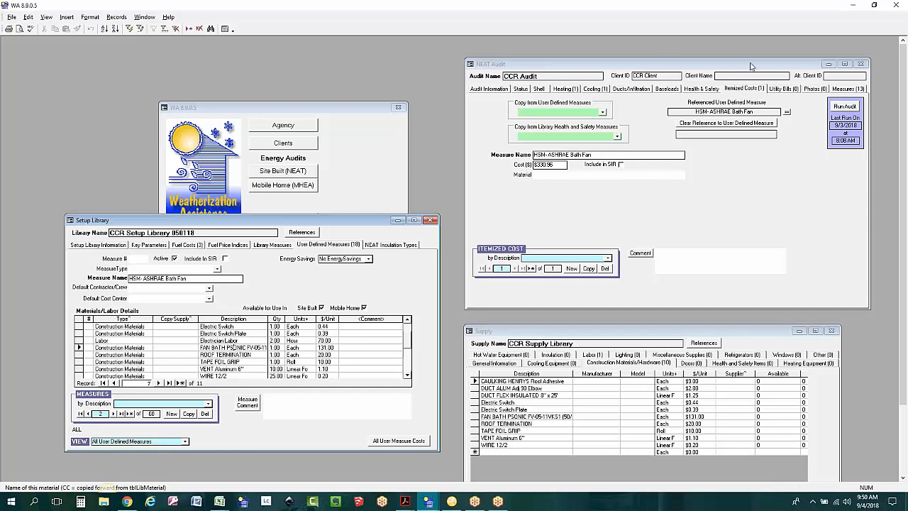
left_click(844, 105)
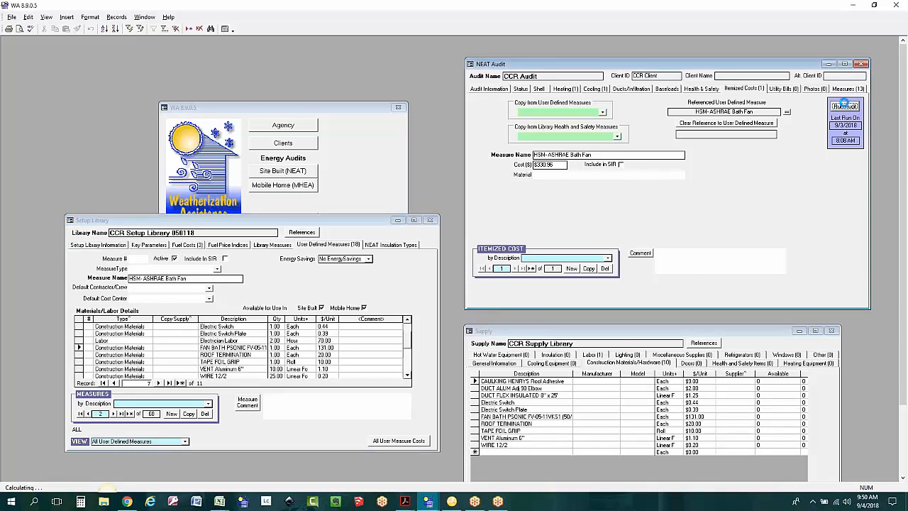
left_click(475, 286)
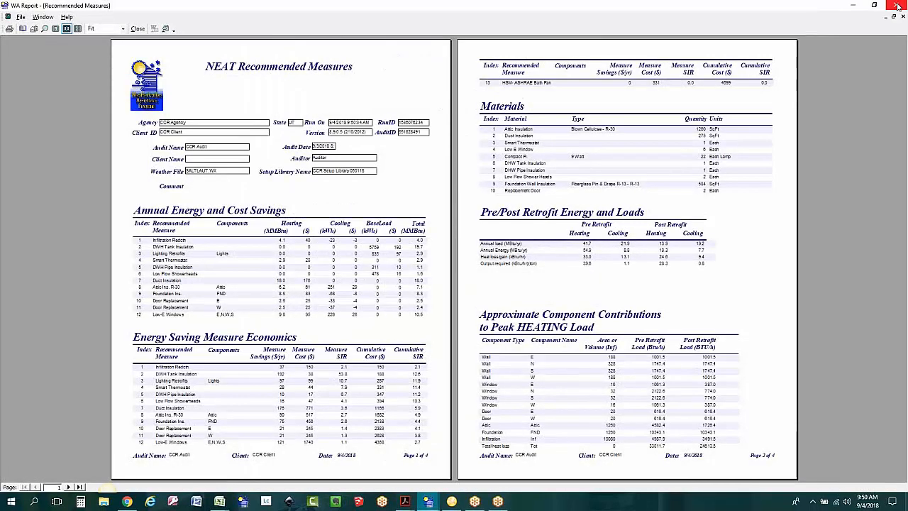
left_click(898, 5)
In the audit's measures list, assign contractor WO/Electric to HSM- ASHRAE Bath Fan and WO/HVAC to Smart Thermostat
left_click(848, 90)
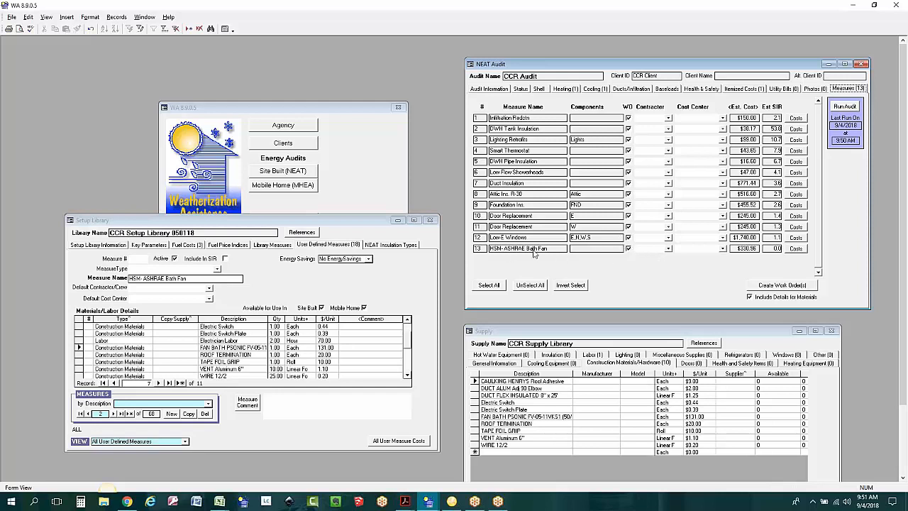
left_click(667, 249)
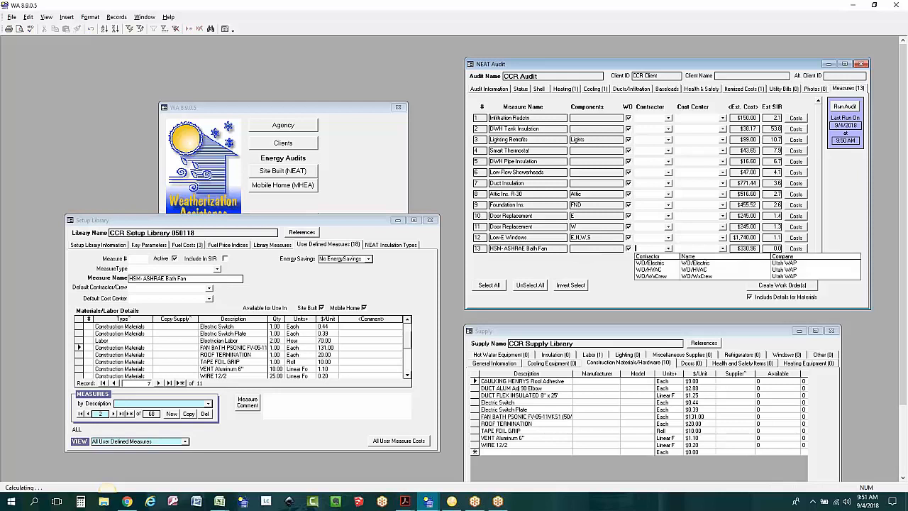
left_click(651, 264)
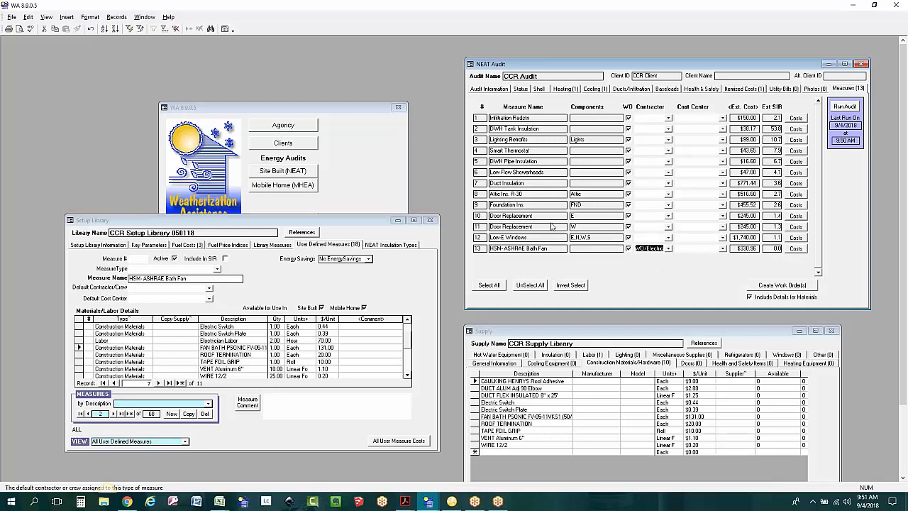
left_click(635, 150)
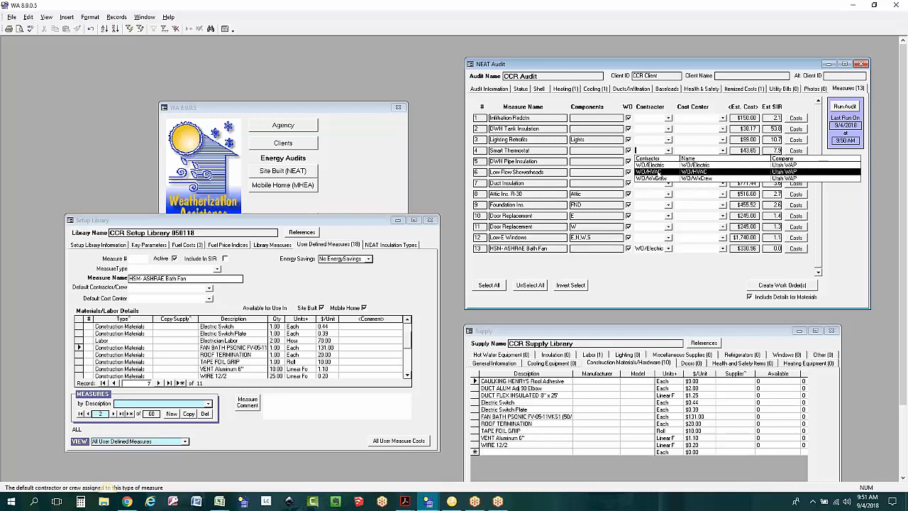
left_click(660, 172)
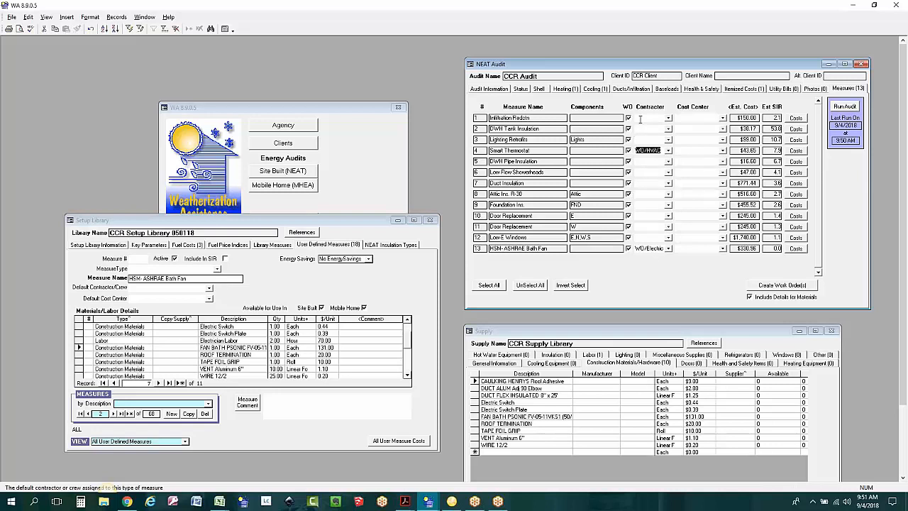
left_click(668, 251)
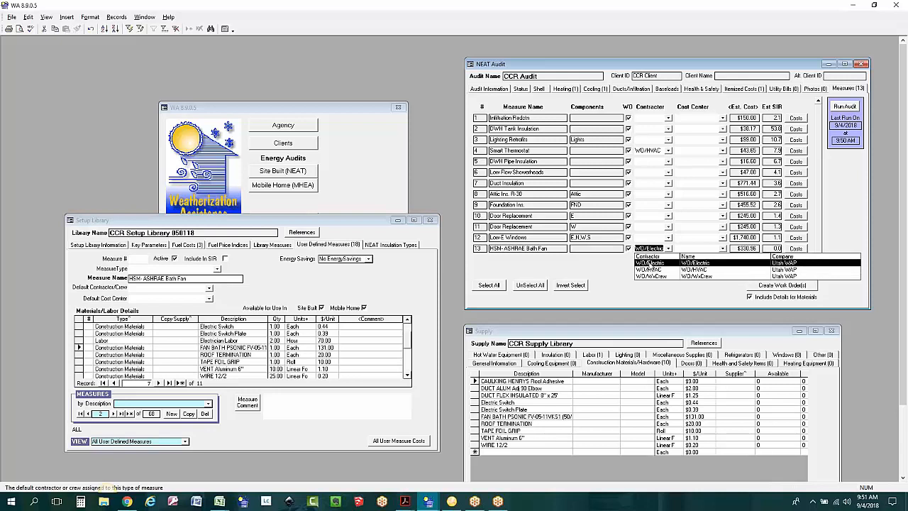
left_click(663, 291)
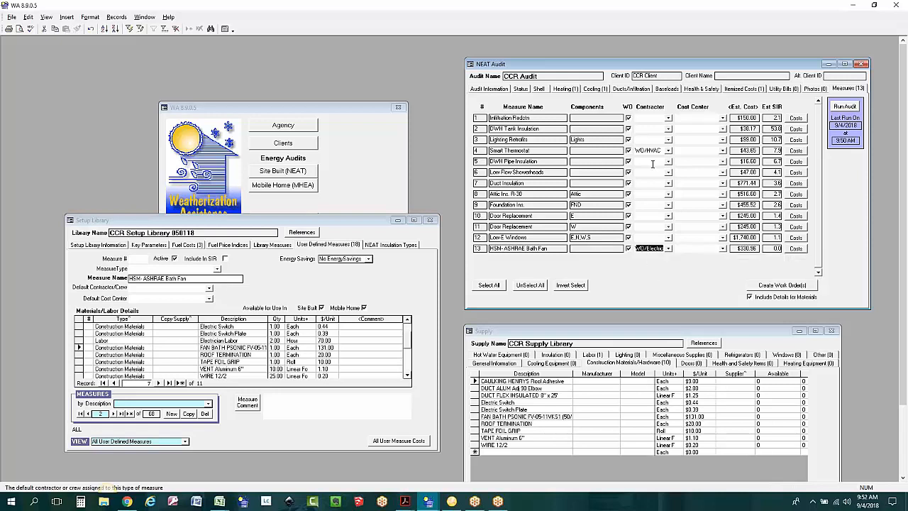
Look through the contractor choices for the infiltration measure and the cost center choices for the bath fan without selecting any
left_click(668, 118)
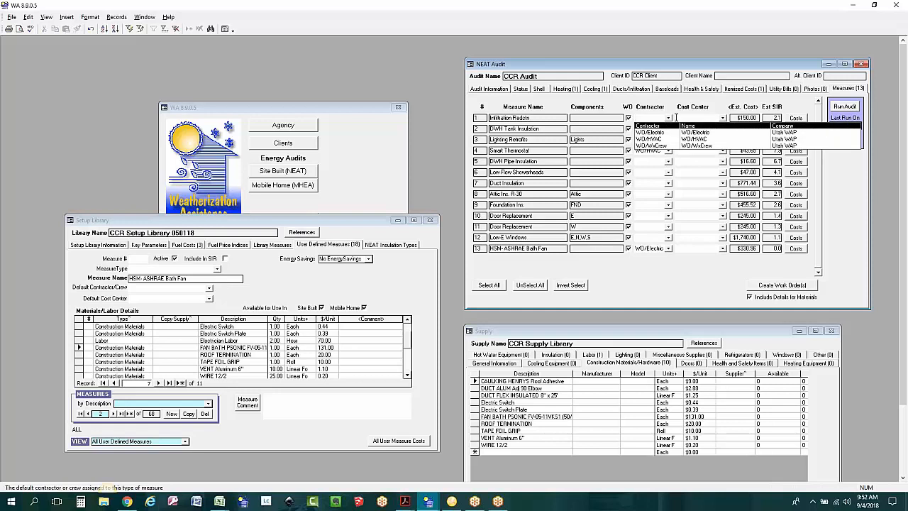
left_click(666, 106)
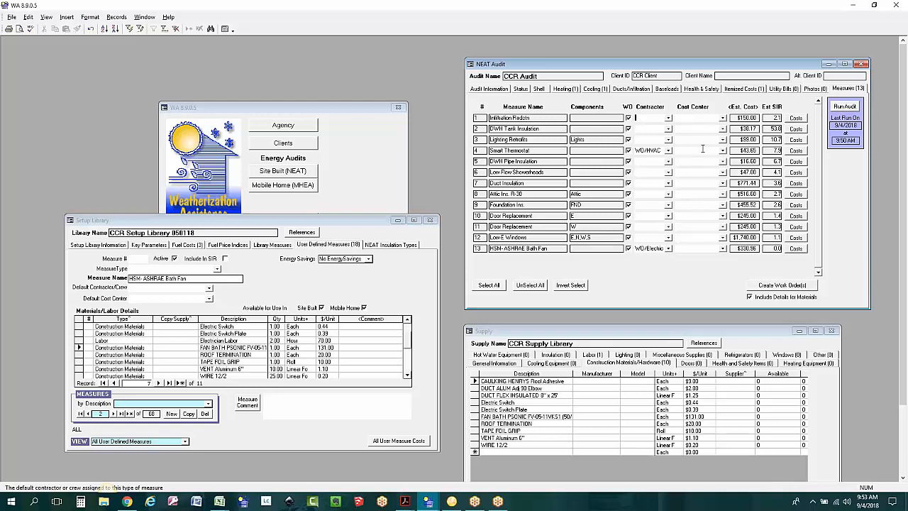
left_click(723, 249)
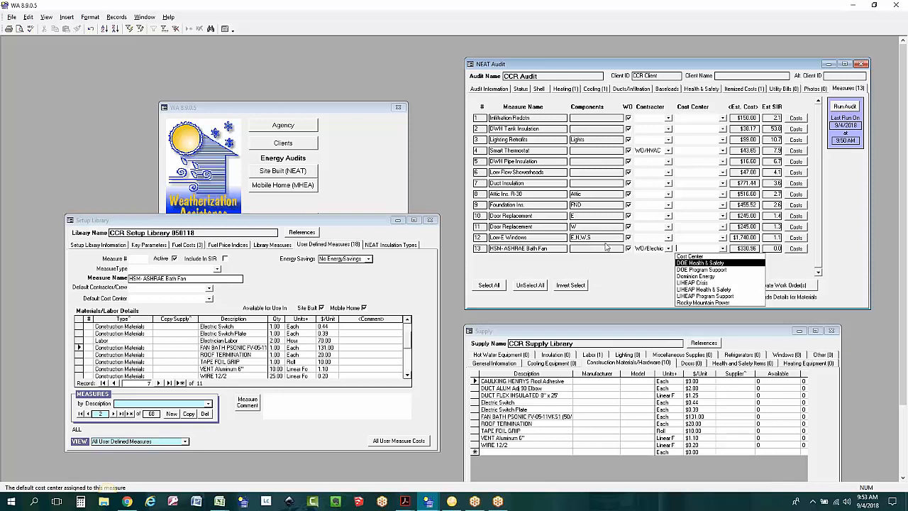
left_click(632, 283)
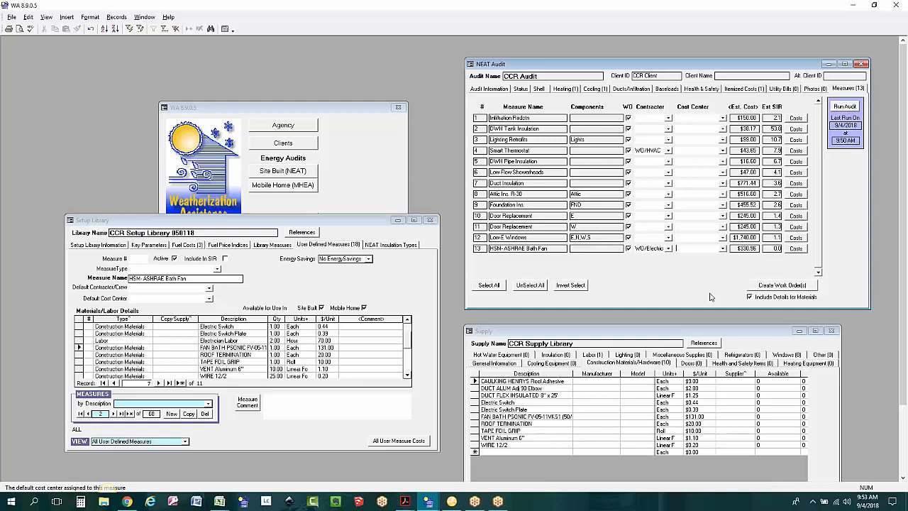
Try to create the audit's work orders with the option to replace the previously generated ones, and close the resulting work order
left_click(783, 285)
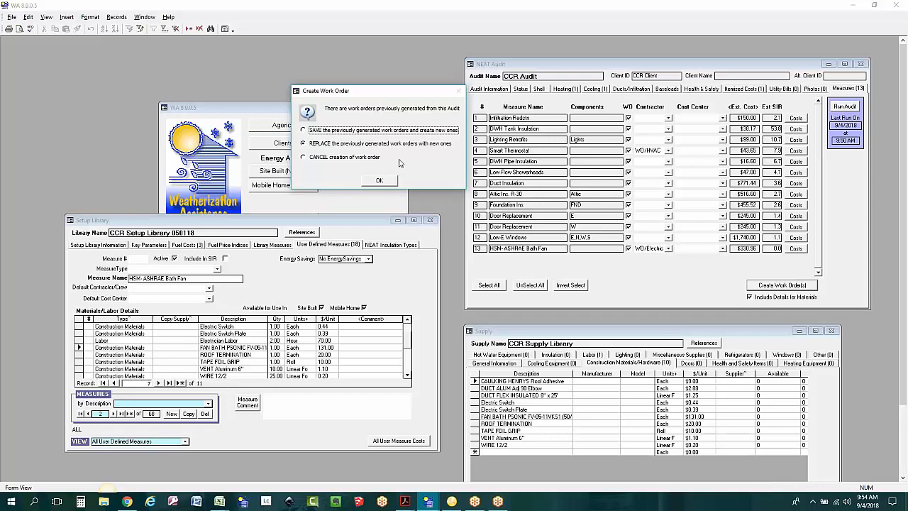
left_click(317, 145)
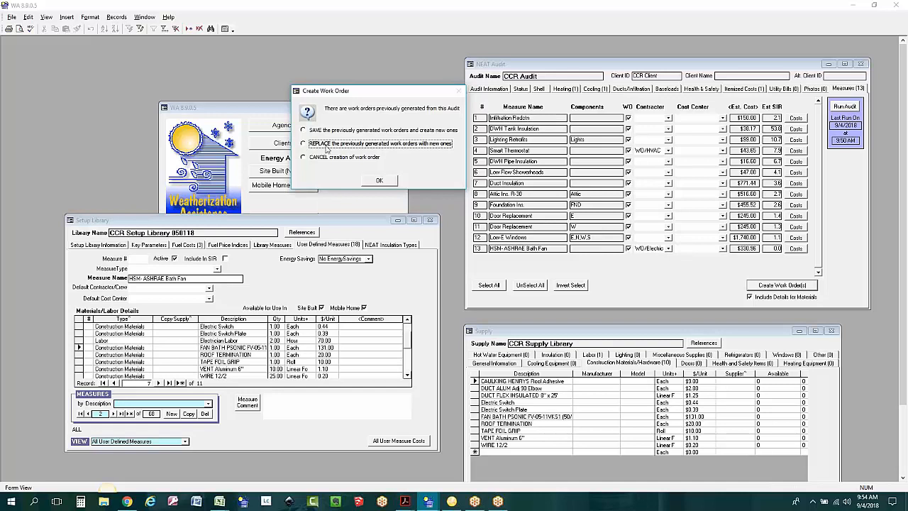
left_click(379, 182)
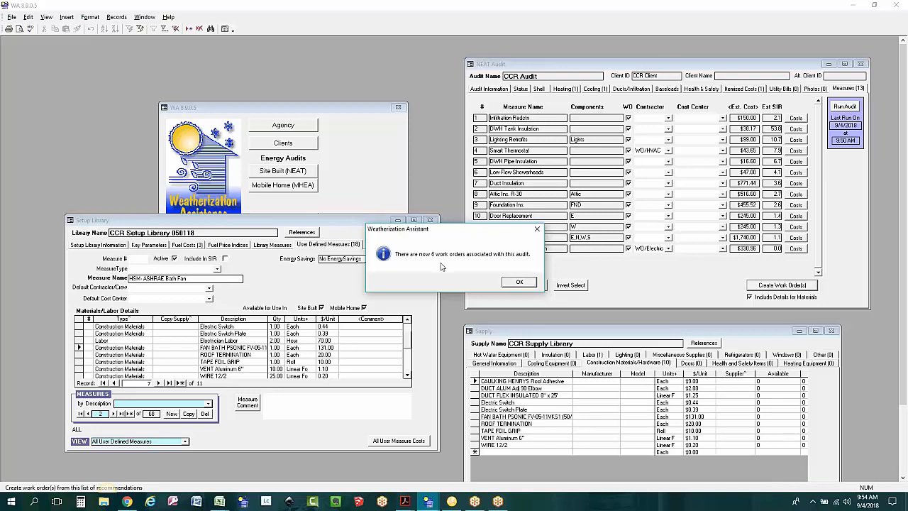
left_click(519, 283)
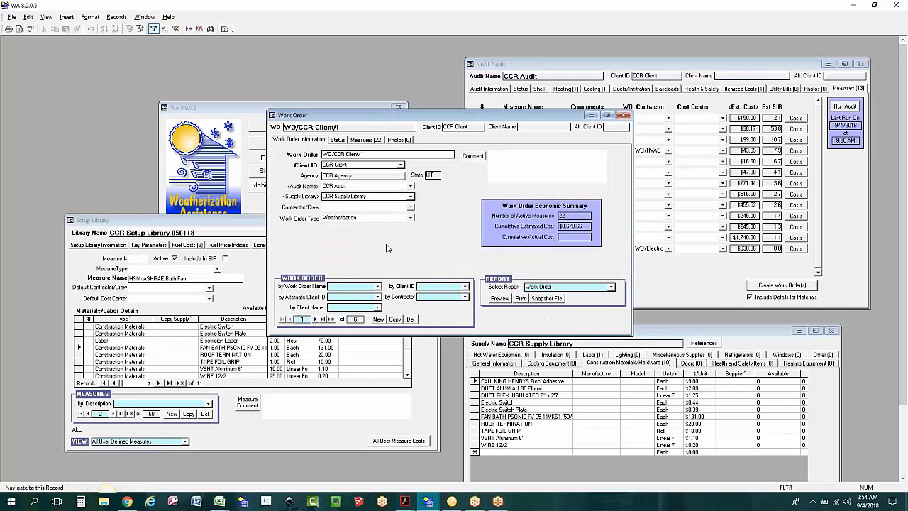
key("Tab")
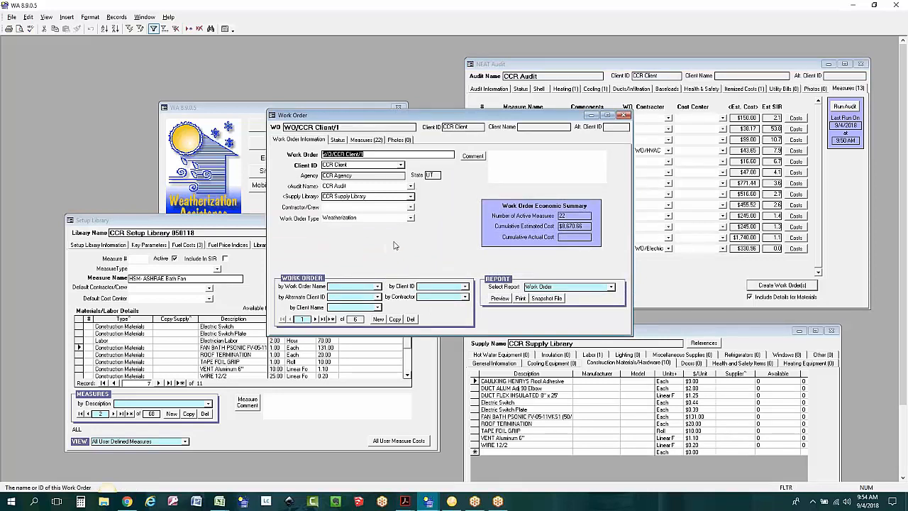
left_click(623, 115)
Create new work orders from the audit's measures, replacing the previously generated ones
left_click(775, 285)
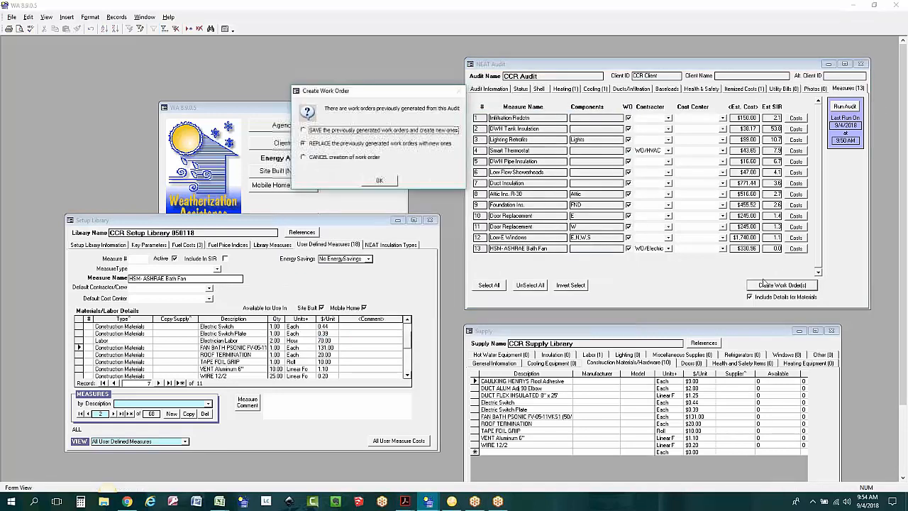
left_click(338, 145)
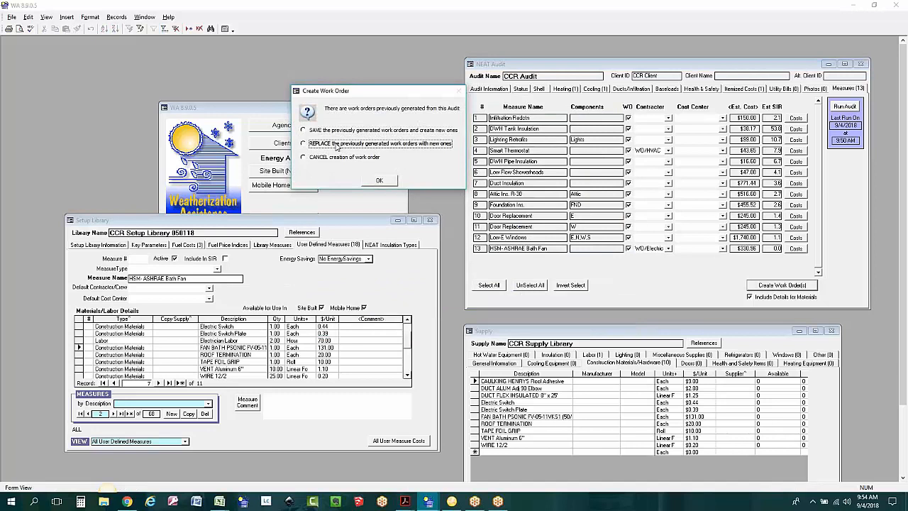
left_click(380, 181)
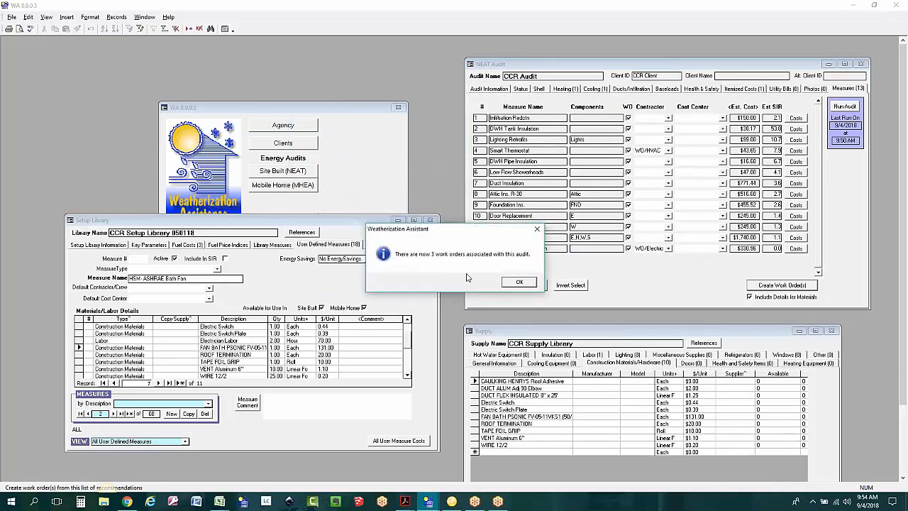
left_click(524, 282)
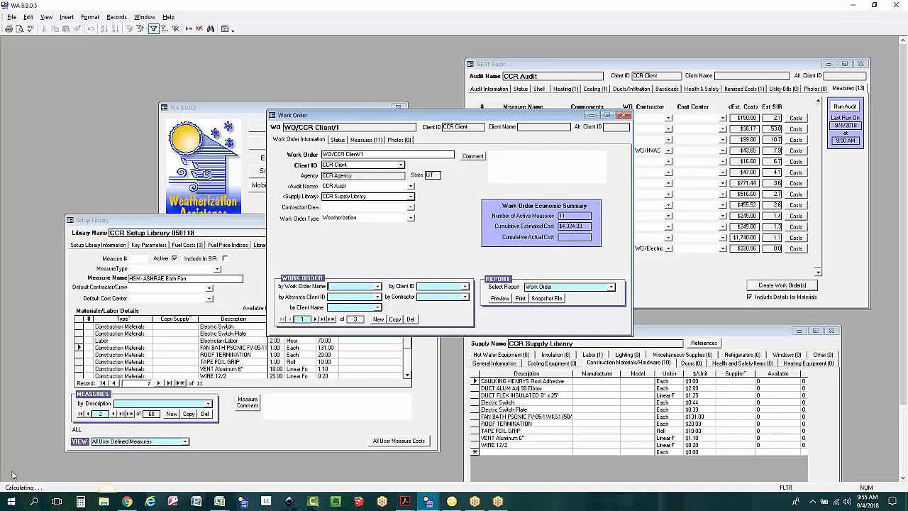
Bring up the work order WO/CCR Client/WO/Electric/1 by its work order name
left_click(858, 63)
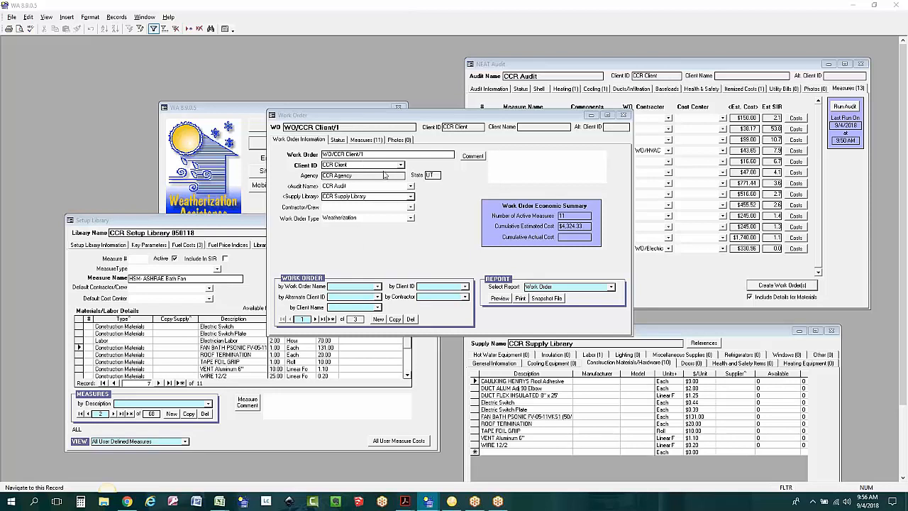
left_click(364, 245)
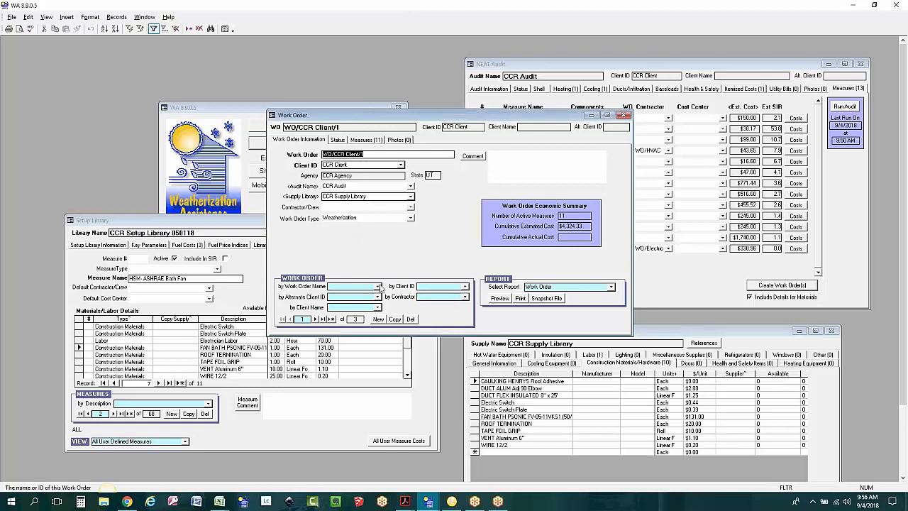
left_click(378, 287)
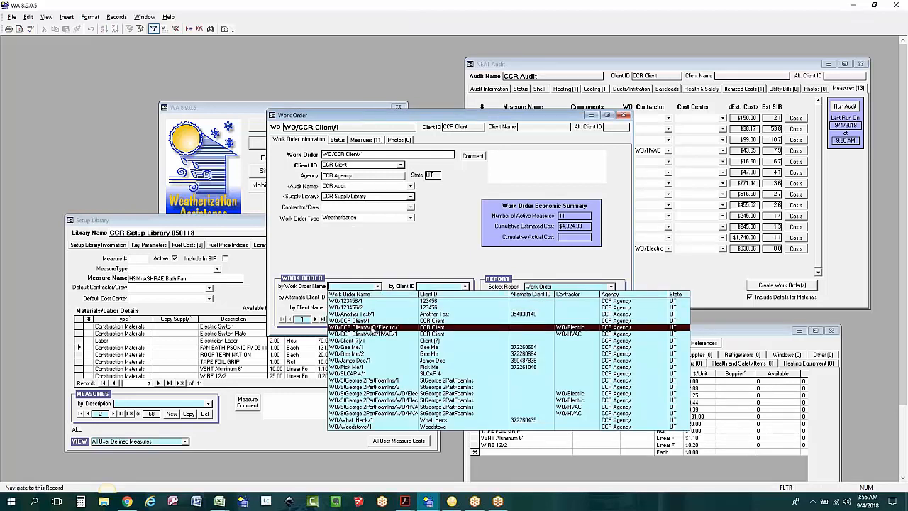
left_click(368, 328)
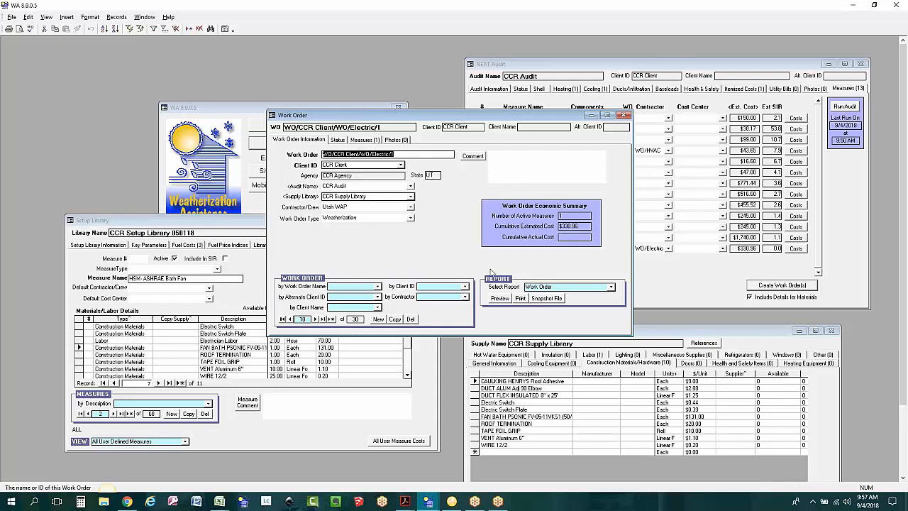
Preview the electric work order's report and narrow its window so it sits beside the work order form
left_click(500, 298)
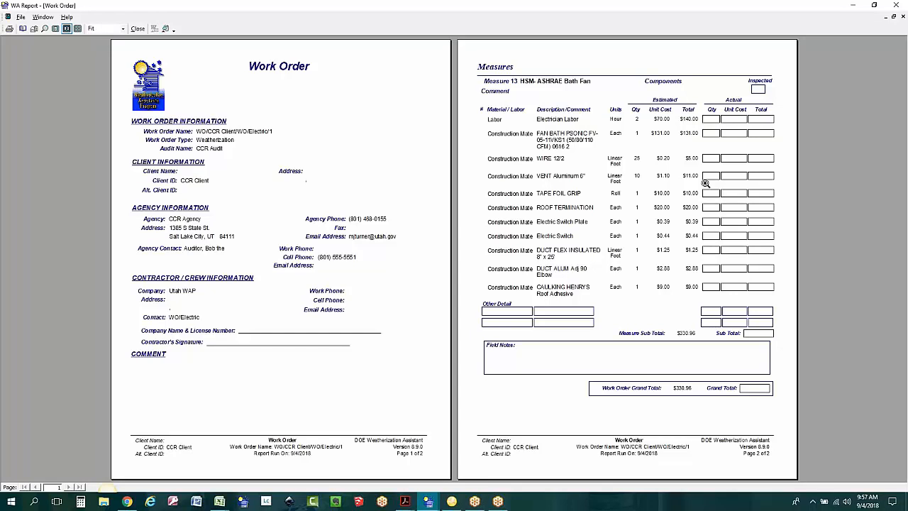
left_click(873, 6)
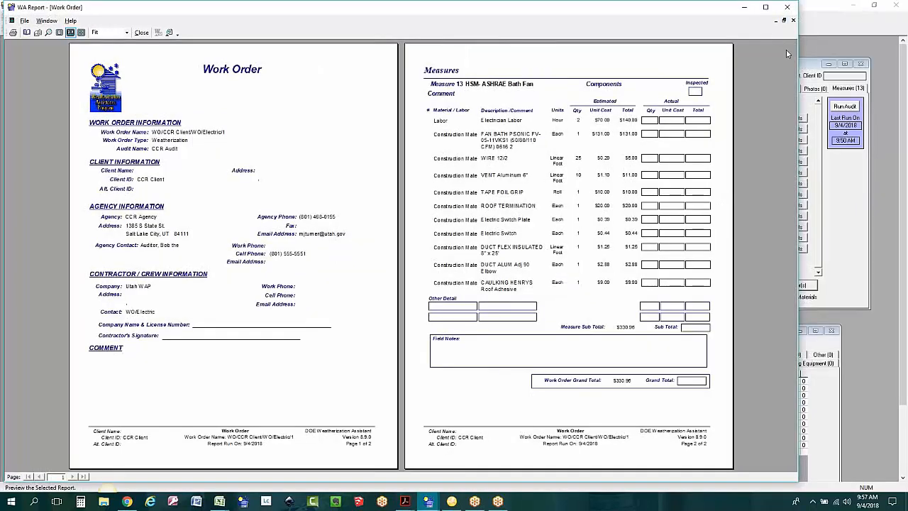
left_click_drag(798, 69, 225, 83)
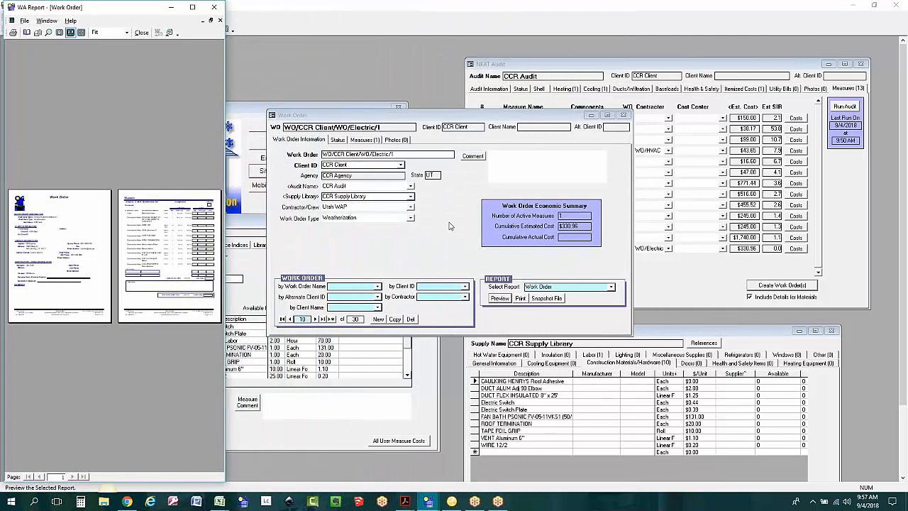
Show the electric work order's measures, then return to its report preview and widen the window until both pages are readable
left_click(361, 140)
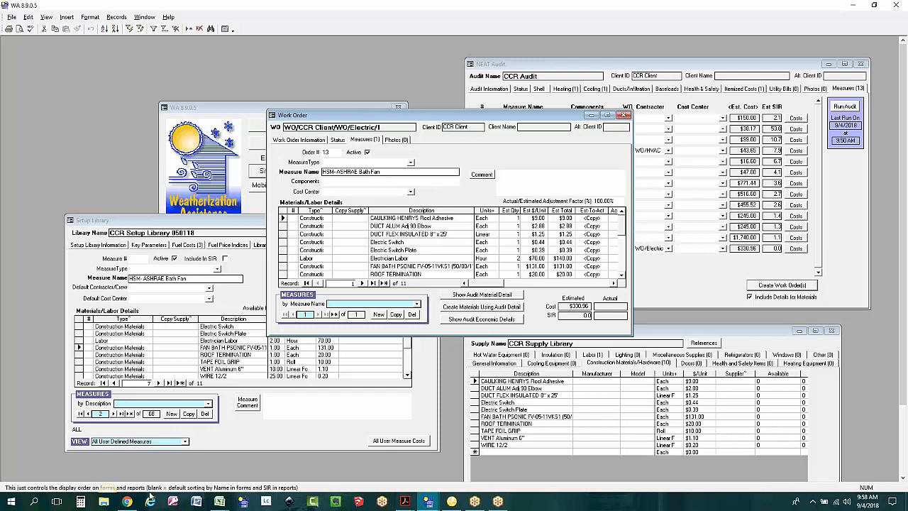
mouse_move(426, 503)
left_click(333, 457)
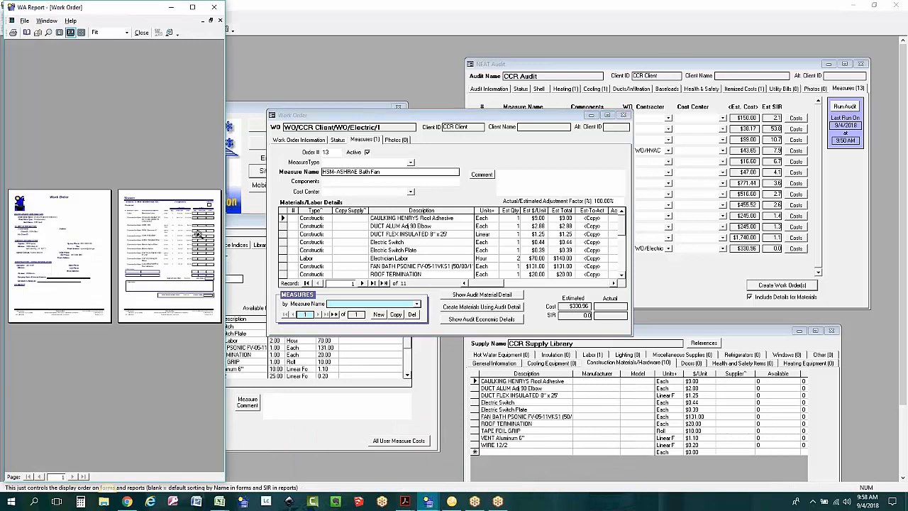
left_click_drag(224, 152, 754, 129)
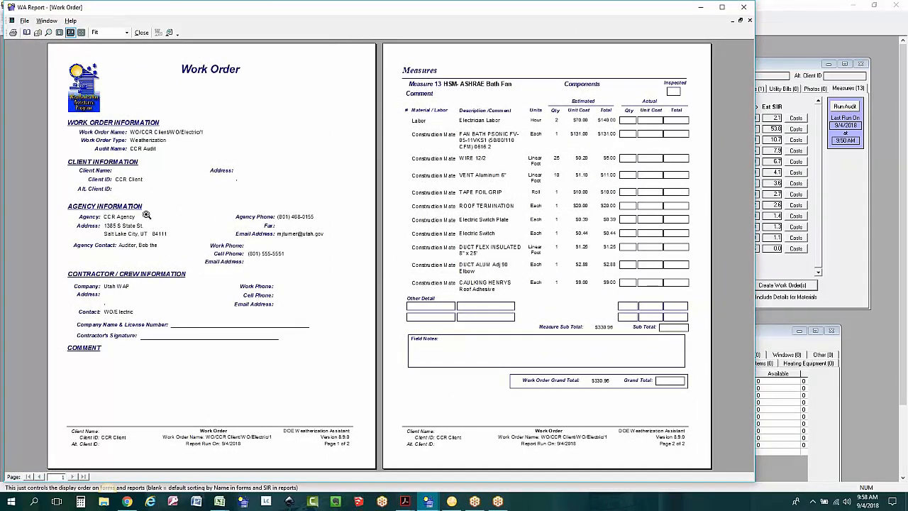
Print the work order report to Adobe PDF and save it as Work Order in the Downloads folder
key("ctrl+p")
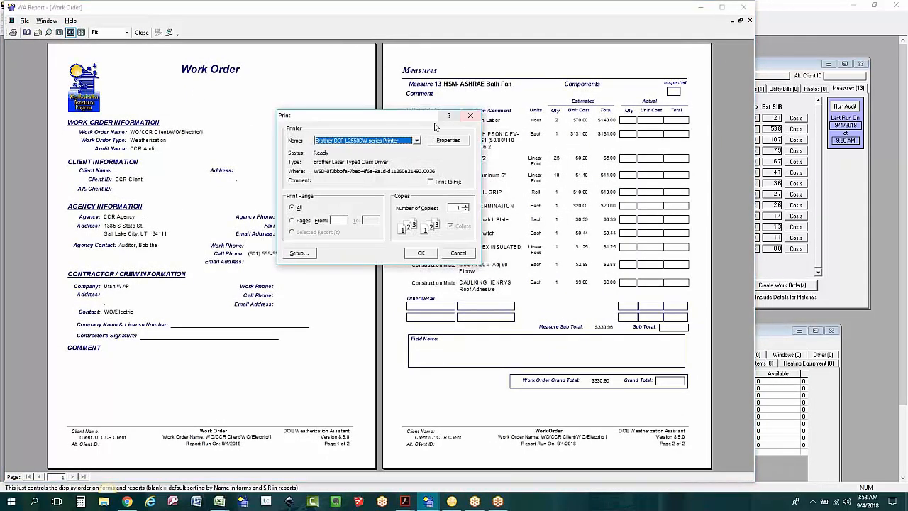
left_click(417, 141)
left_click(361, 158)
left_click(416, 255)
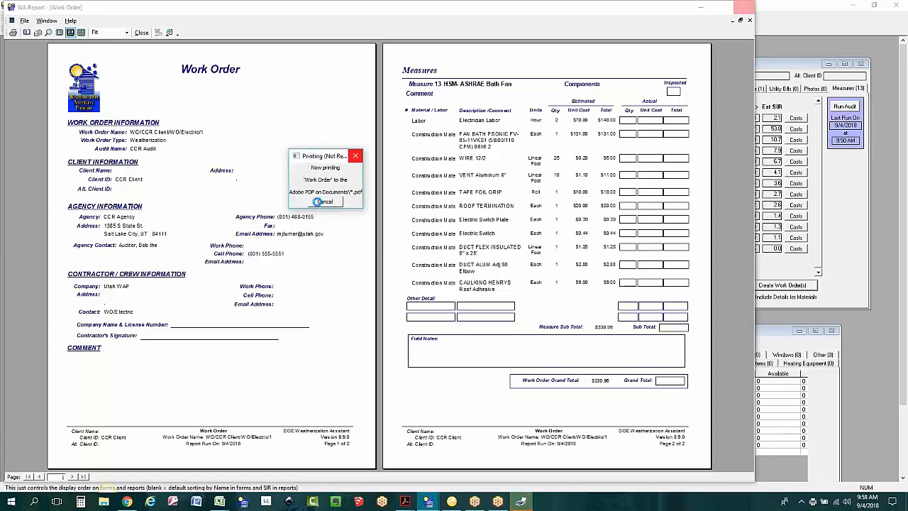
scroll(404, 255, "down", 3)
left_click(410, 223)
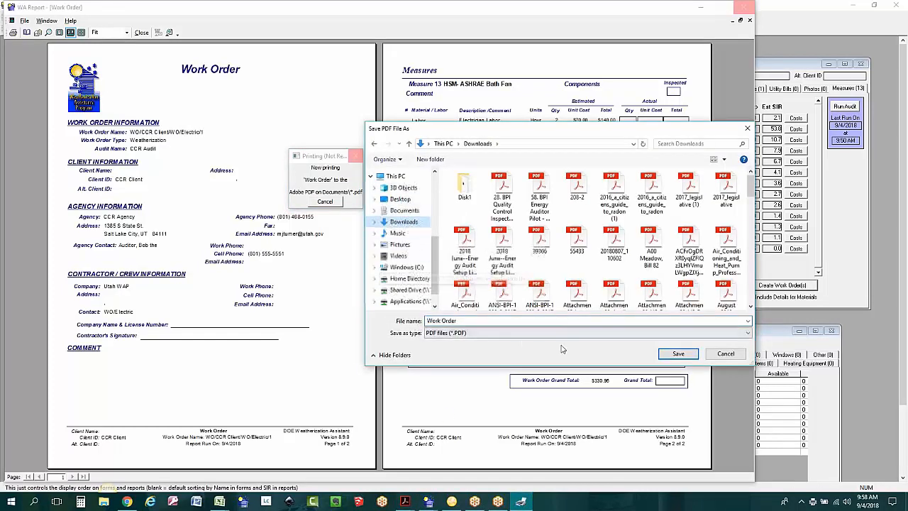
left_click(678, 354)
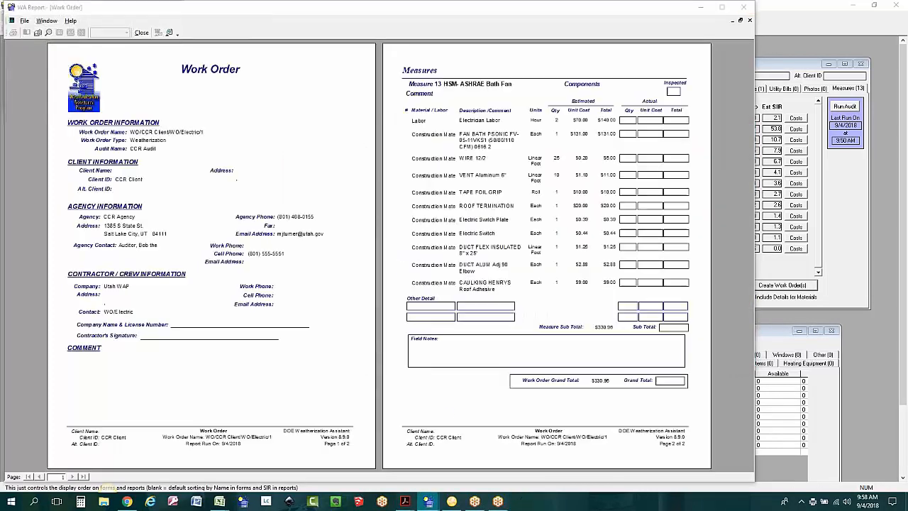
Go to the measures page of the Work Order PDF and start adding text with Fill & Sign
scroll(497, 237, "down", 5)
scroll(500, 237, "down", 10)
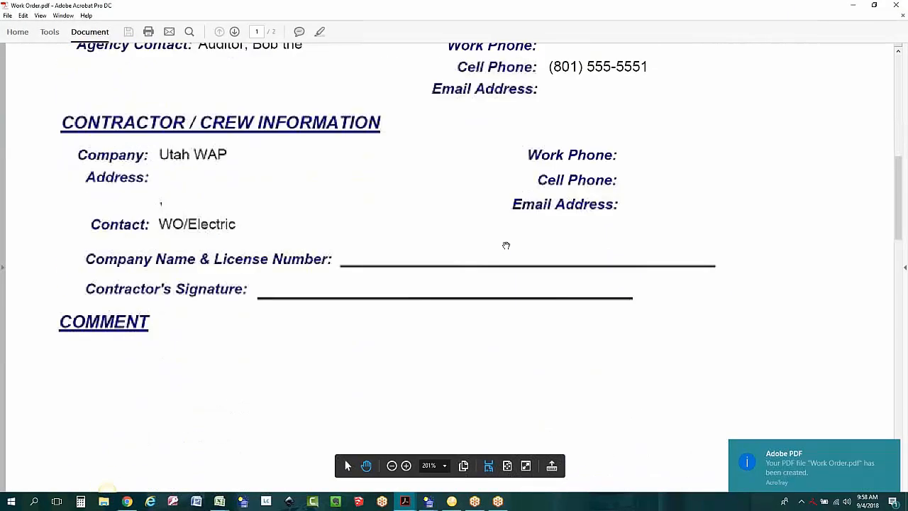
scroll(537, 287, "down", 5)
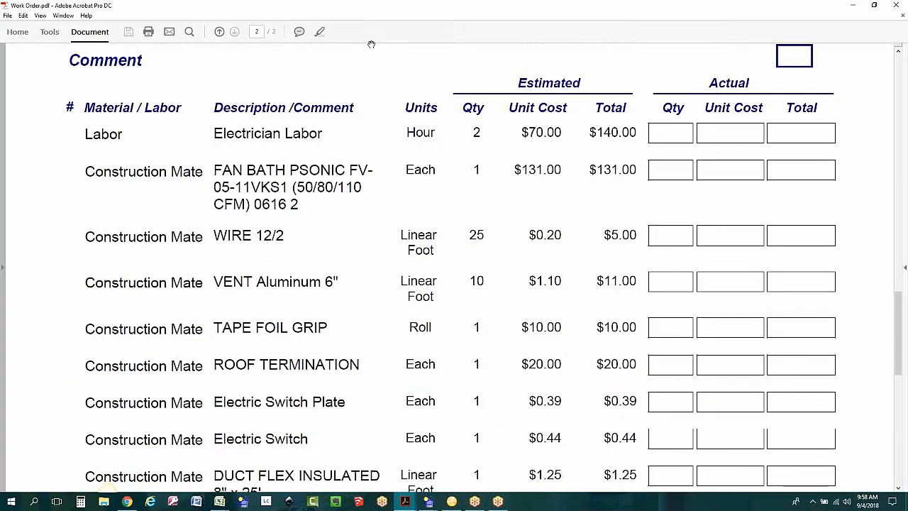
left_click(904, 269)
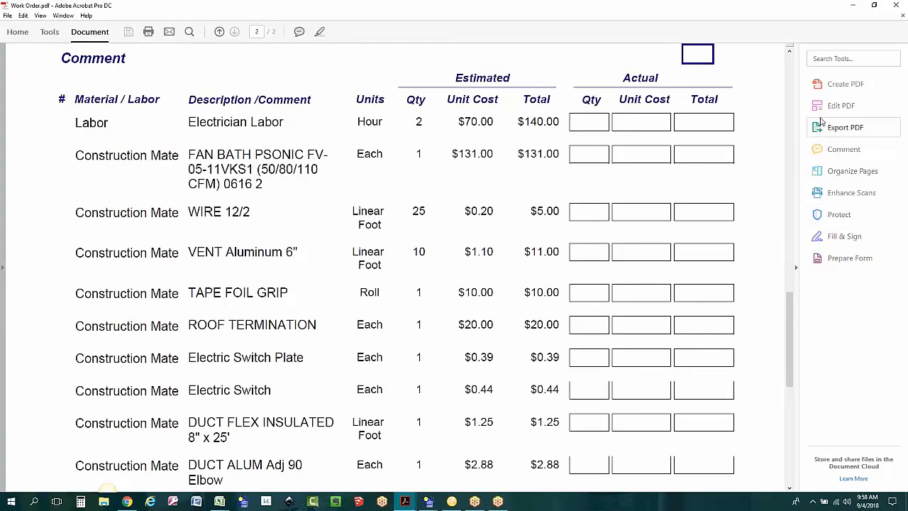
left_click(843, 236)
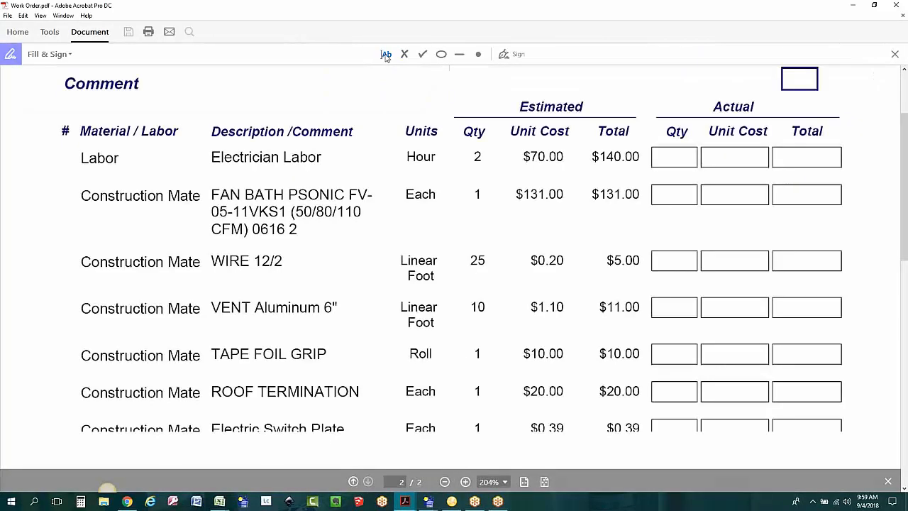
left_click(384, 55)
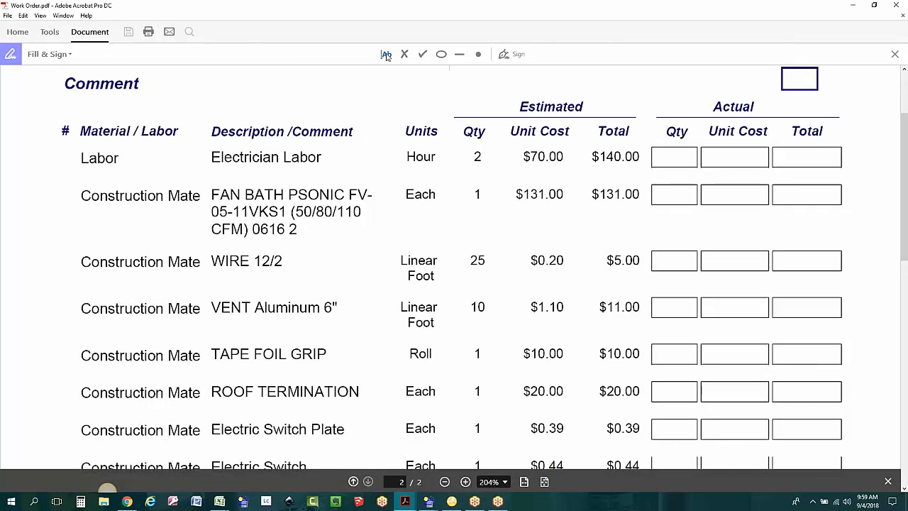
Fill in the actual quantities as 2 for Electrician Labor and 1 for the Psonic bath fan
left_click(663, 156)
type("2")
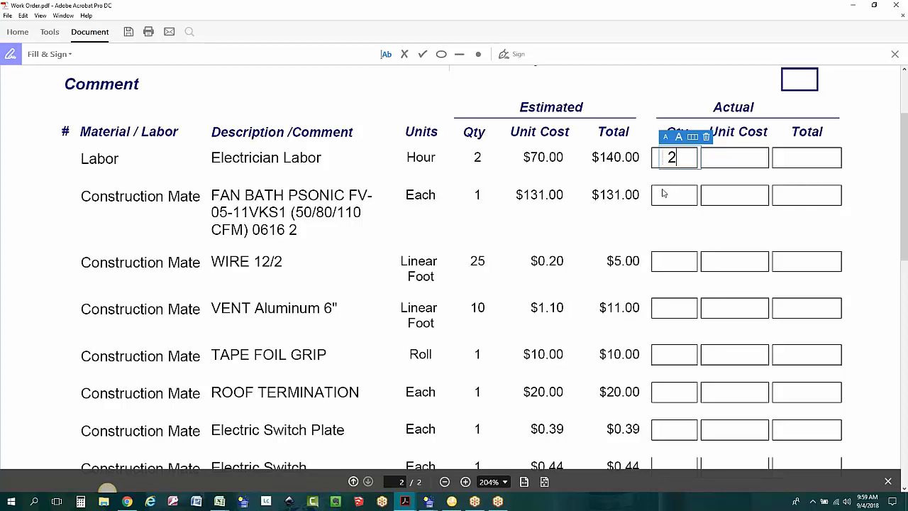
left_click(663, 193)
left_click(664, 193)
type("2")
key("BackSpace")
type("1")
left_click(671, 226)
Enter actual quantities of 15 for WIRE 12/2 and 5 for VENT Aluminum 6"
scroll(666, 226, "down", 3)
scroll(663, 212, "down", 1)
scroll(659, 203, "up", 1)
left_click(667, 168)
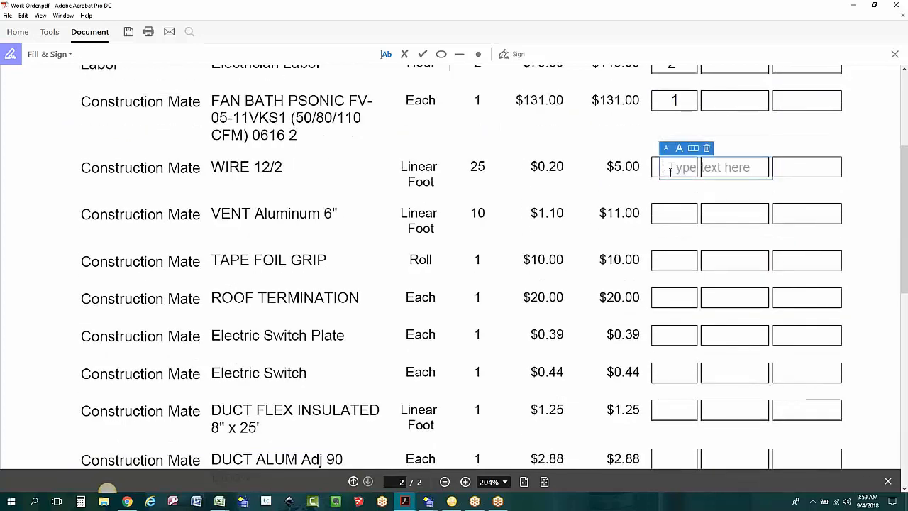
type("15")
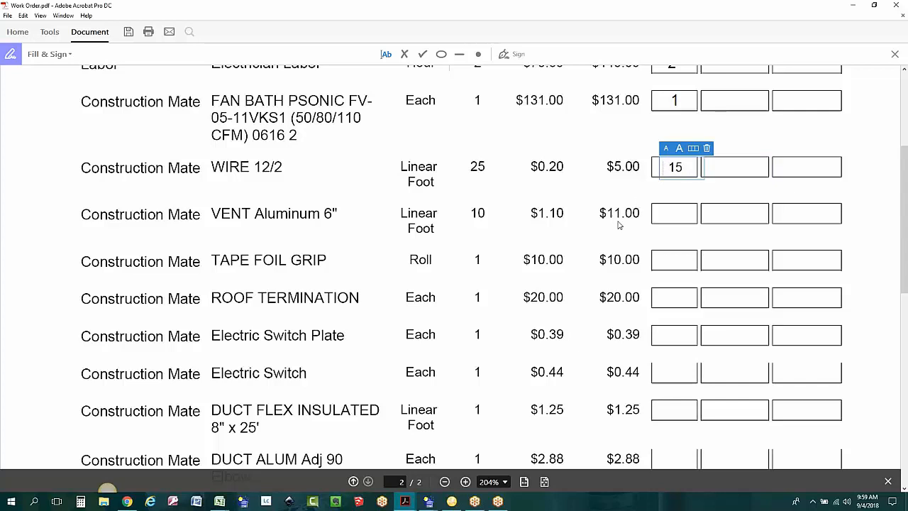
left_click(670, 212)
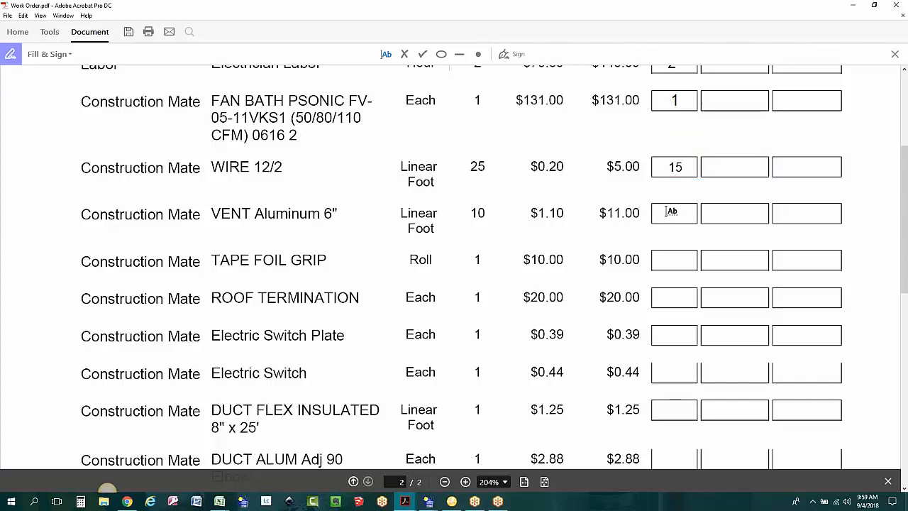
left_click(670, 213)
type("5")
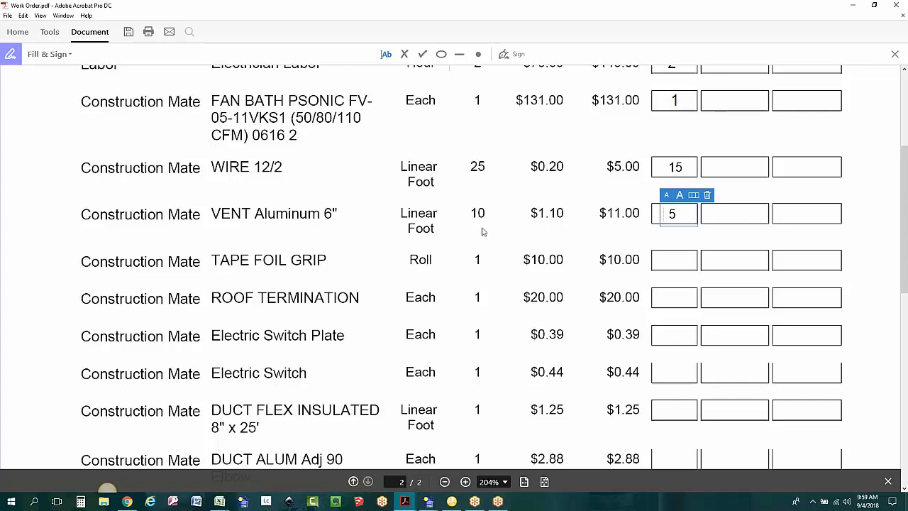
Enter actual quantities of .5 for TAPE FOIL GRIP and 1 for ROOF TERMINATION, moving the 1 inside its box
scroll(475, 232, "down", 3)
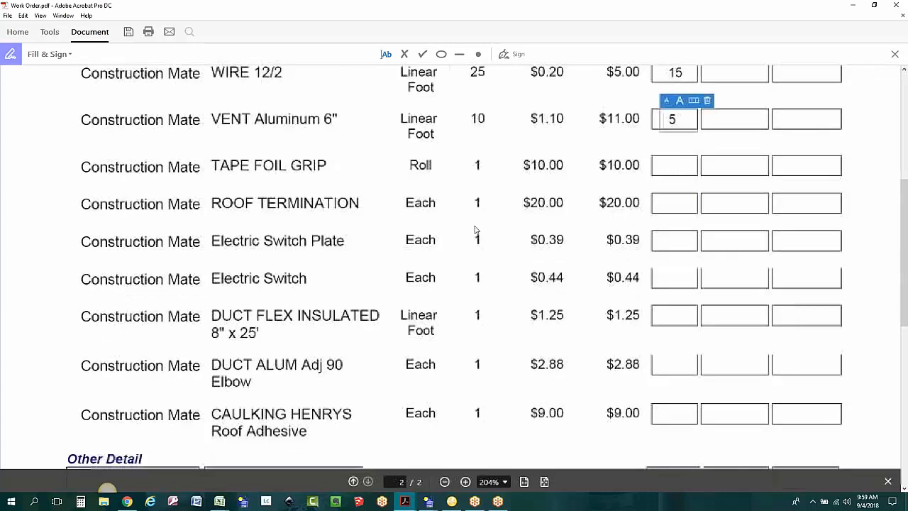
left_click(669, 170)
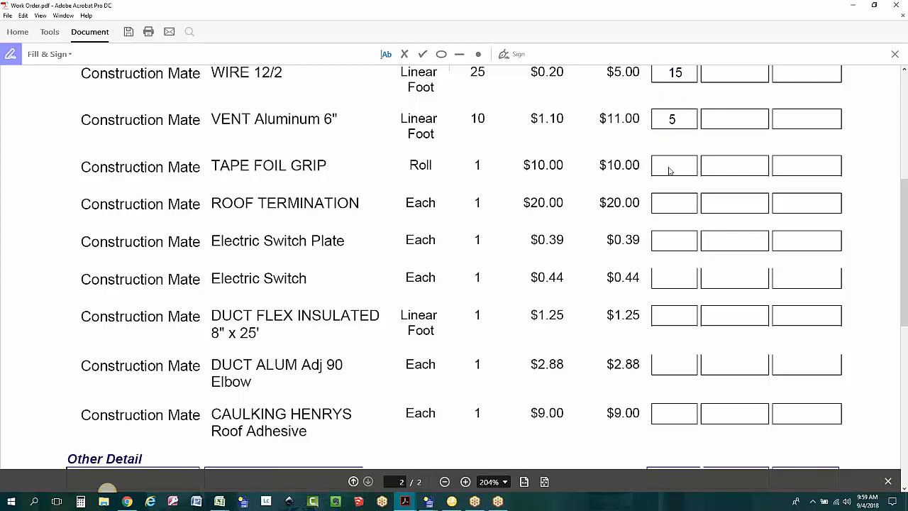
left_click(665, 164)
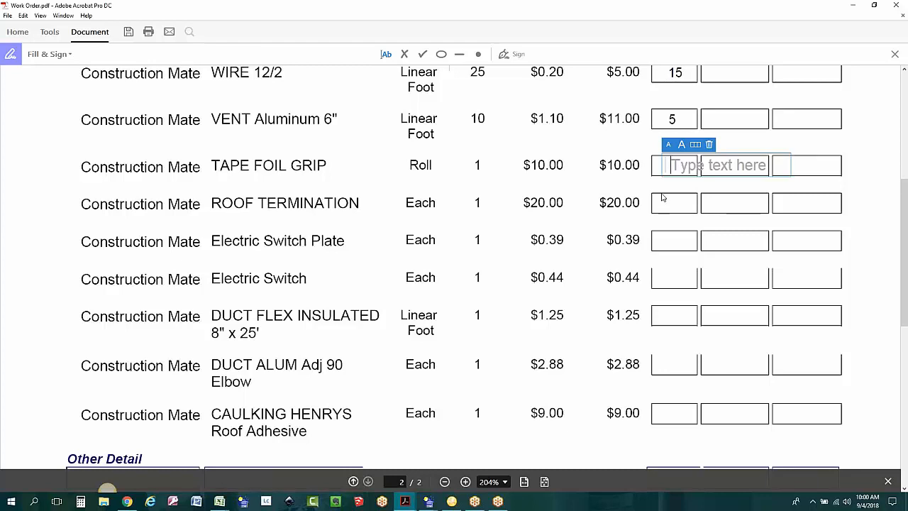
type(".")
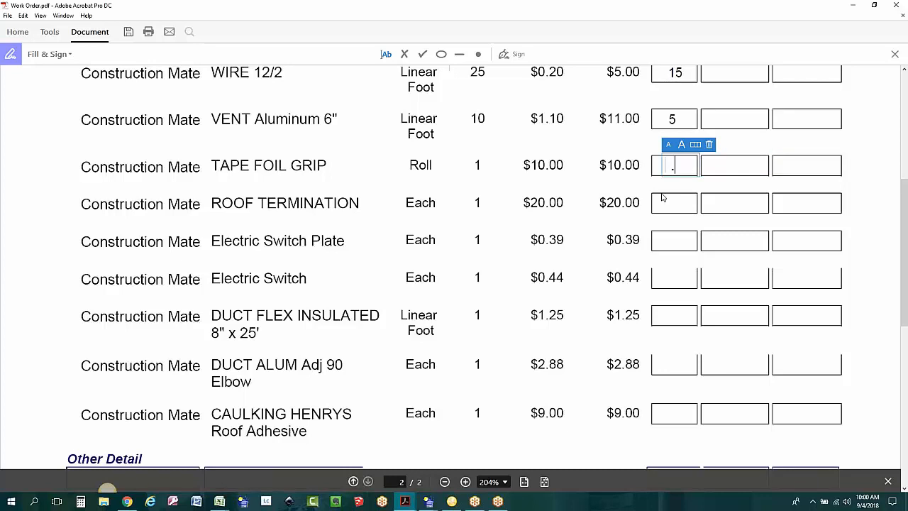
type("5")
left_click(663, 206)
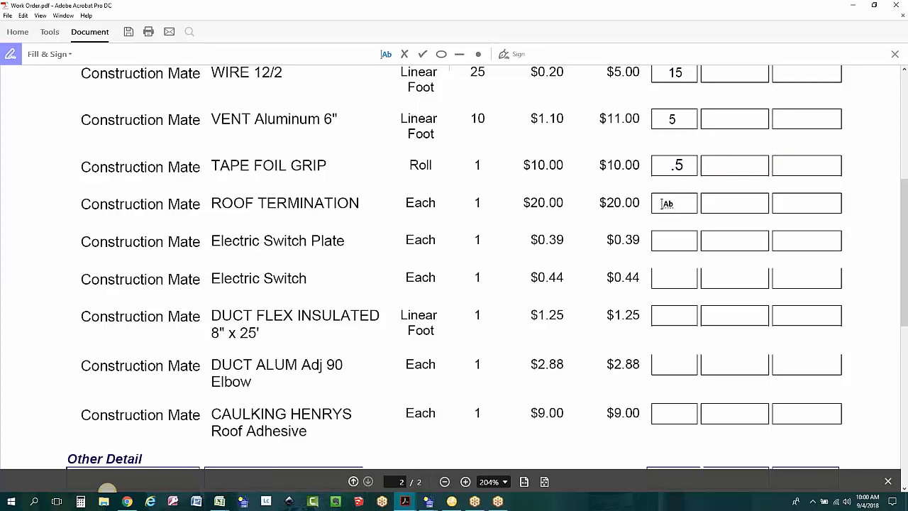
left_click(661, 204)
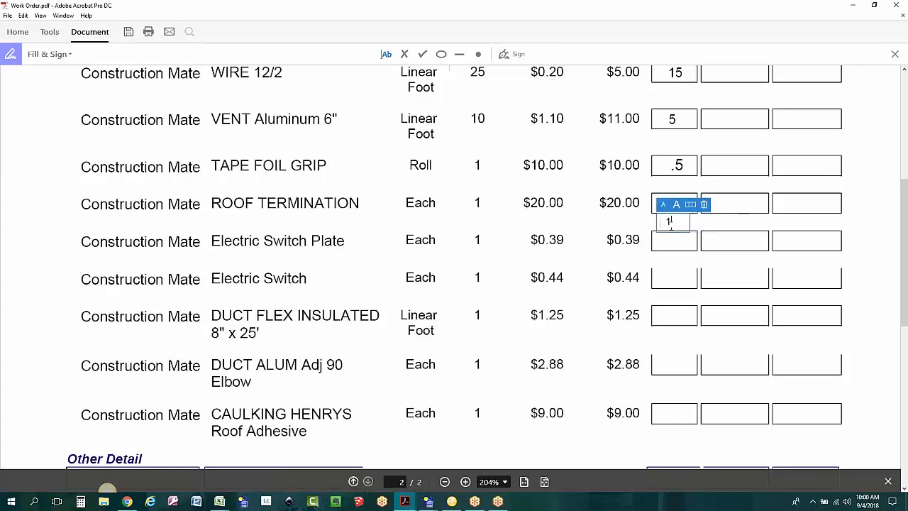
type("1")
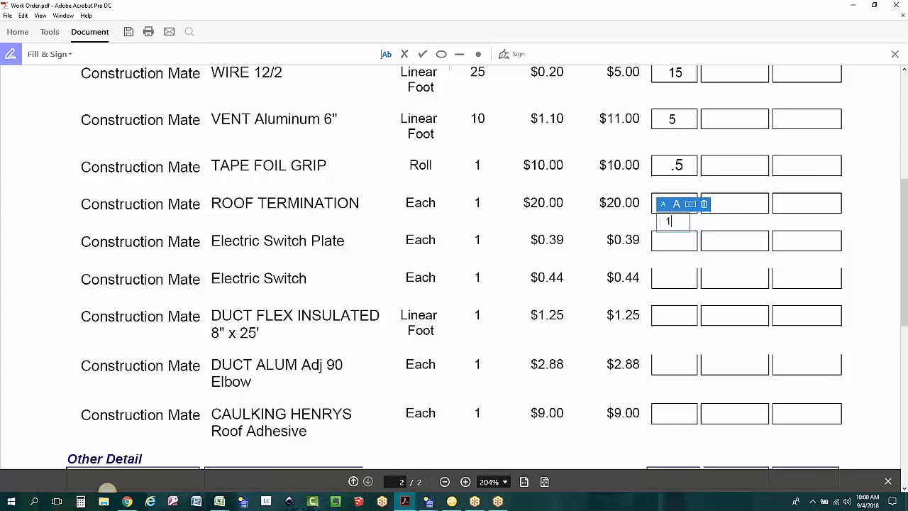
left_click_drag(653, 225, 654, 208)
left_click(653, 217)
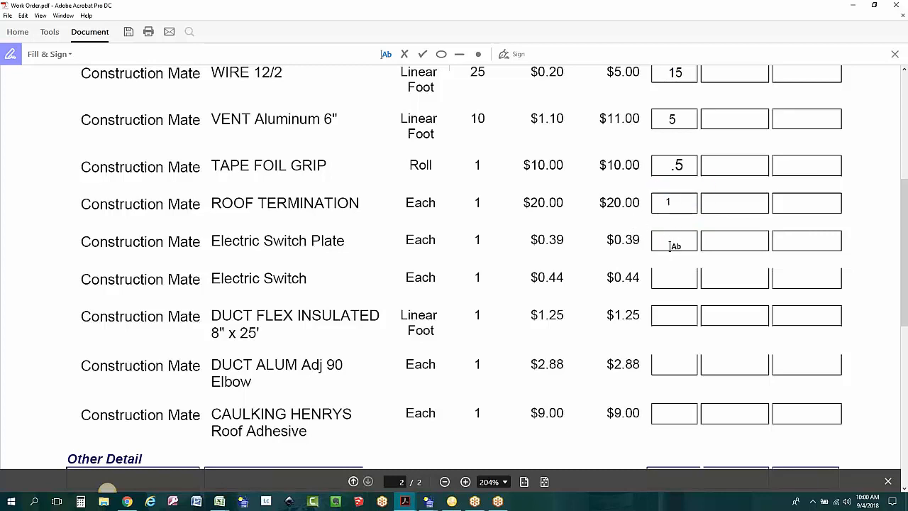
Set the actual quantities of the Electric Switch Plate and the Electric Switch to 0
left_click(673, 245)
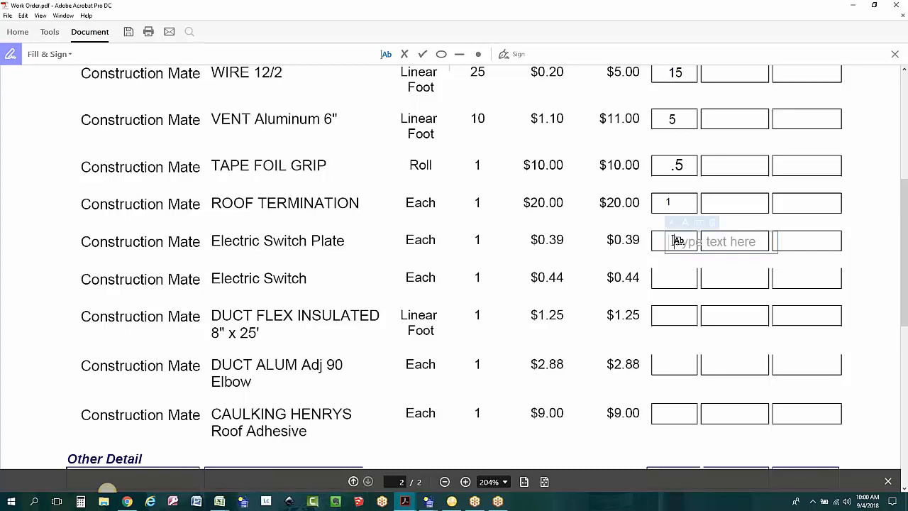
type("0")
left_click(676, 276)
left_click(675, 277)
type("0")
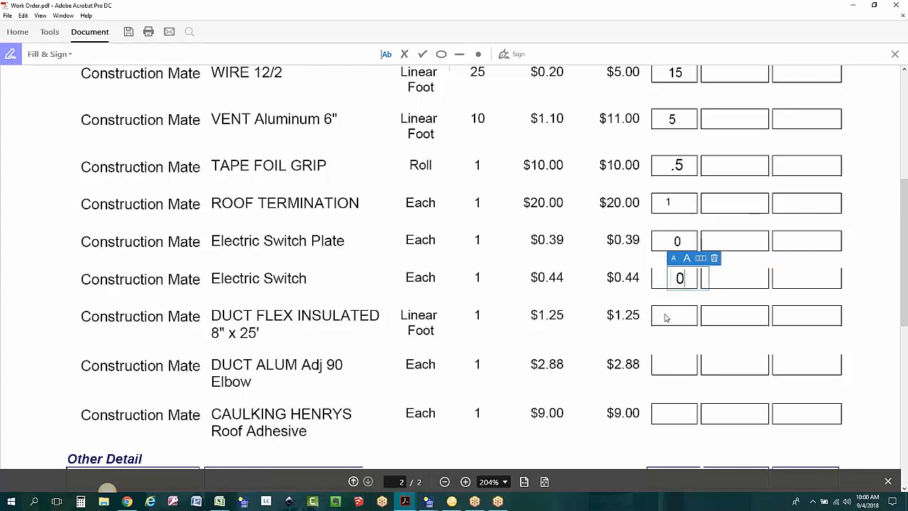
Enter an actual quantity of 8 for DUCT FLEX INSULATED 8" x 25'
scroll(667, 315, "down", 3)
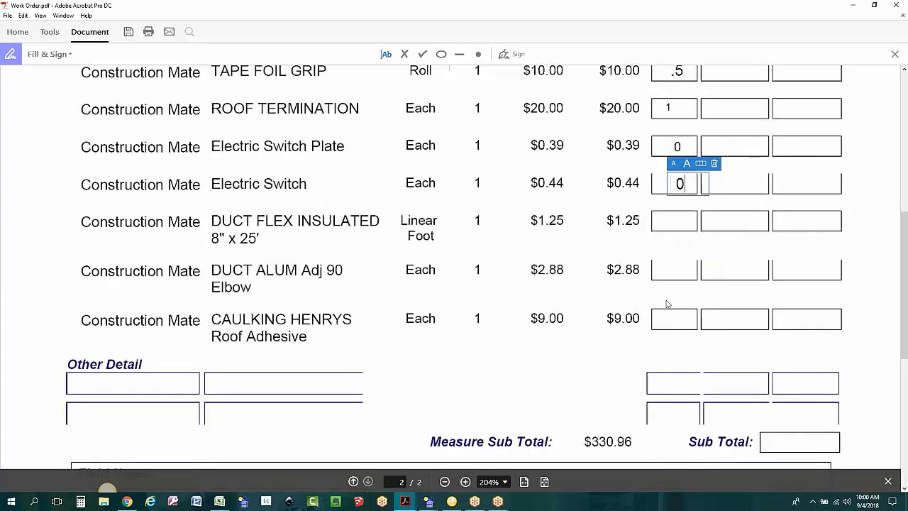
left_click(668, 225)
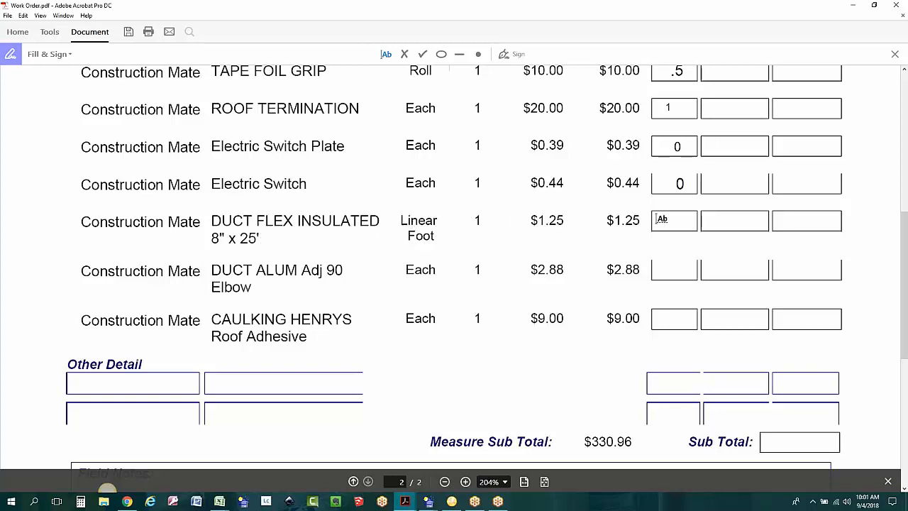
left_click(666, 221)
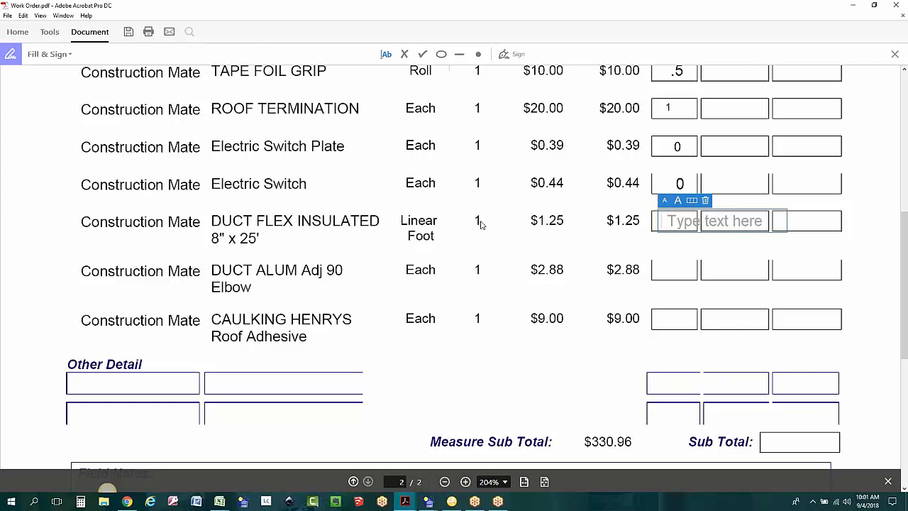
scroll(480, 226, "up", 1)
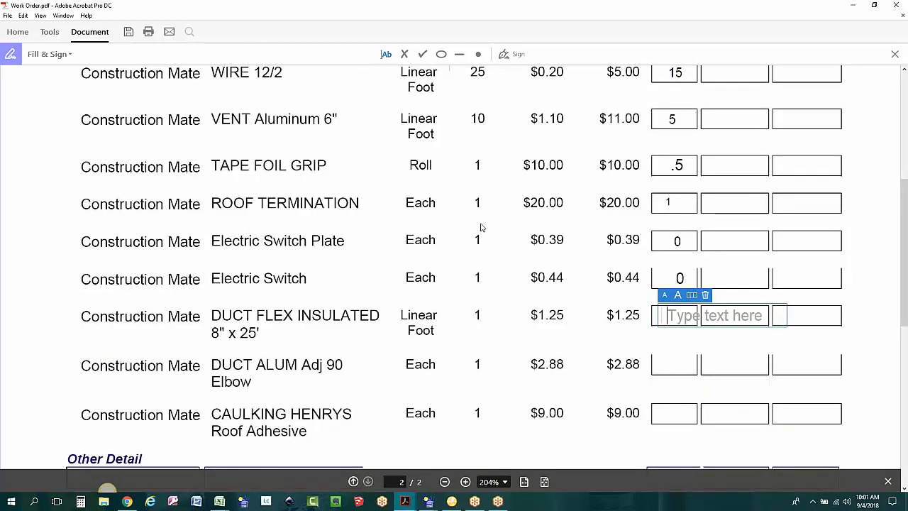
scroll(481, 231, "down", 1)
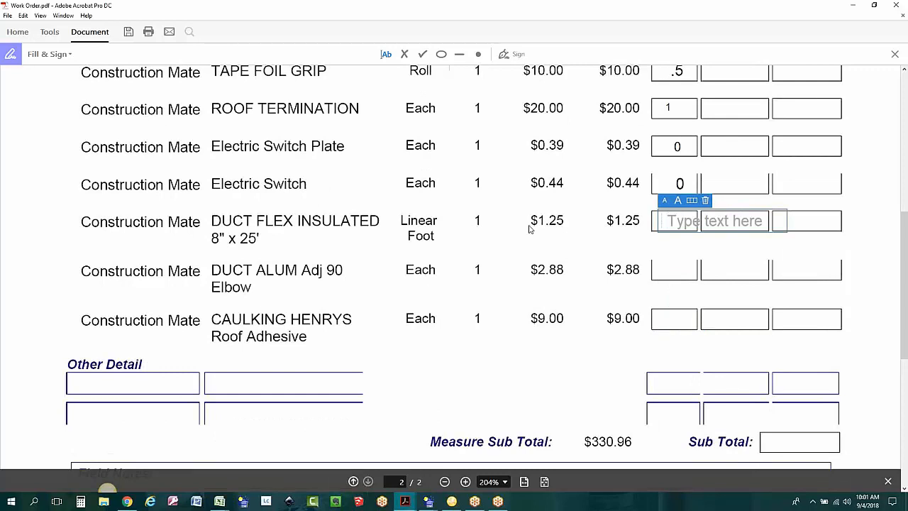
scroll(633, 186, "up", 4)
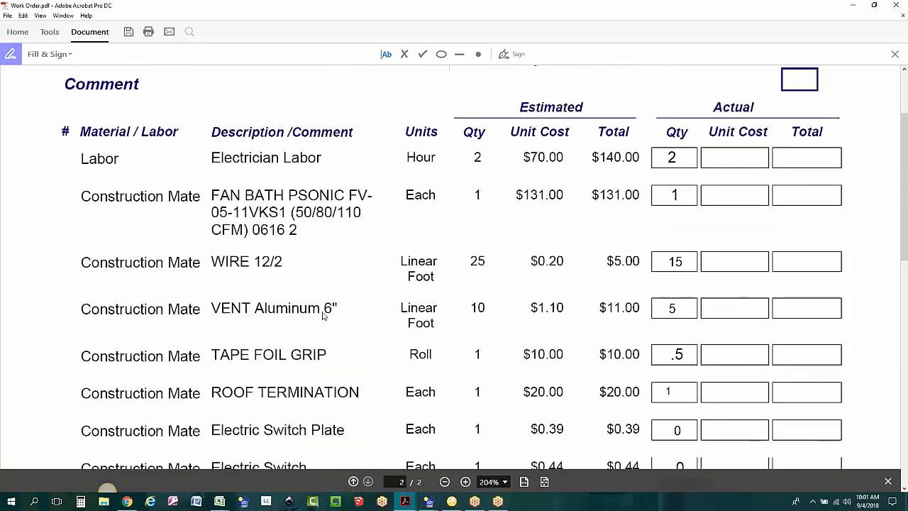
scroll(627, 337, "down", 5)
scroll(667, 199, "up", 1)
type("8")
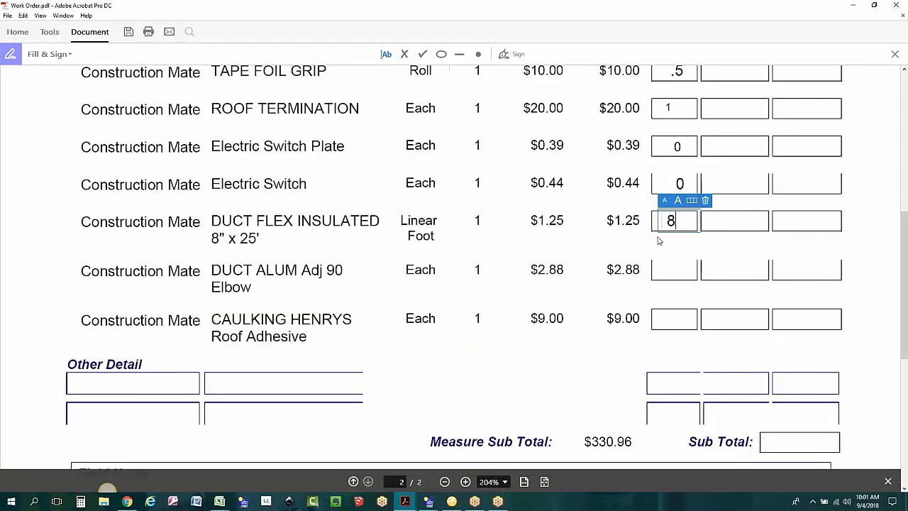
key("Escape")
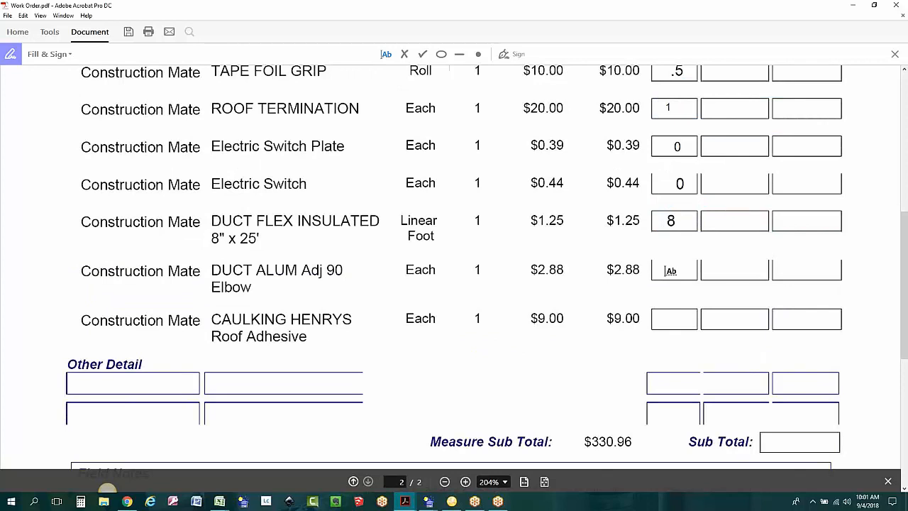
Enter an actual quantity of 1 for both DUCT ALUM Adj 90 Elbow and CAULKING HENRYS Roof Adhesive
left_click(679, 269)
type("1")
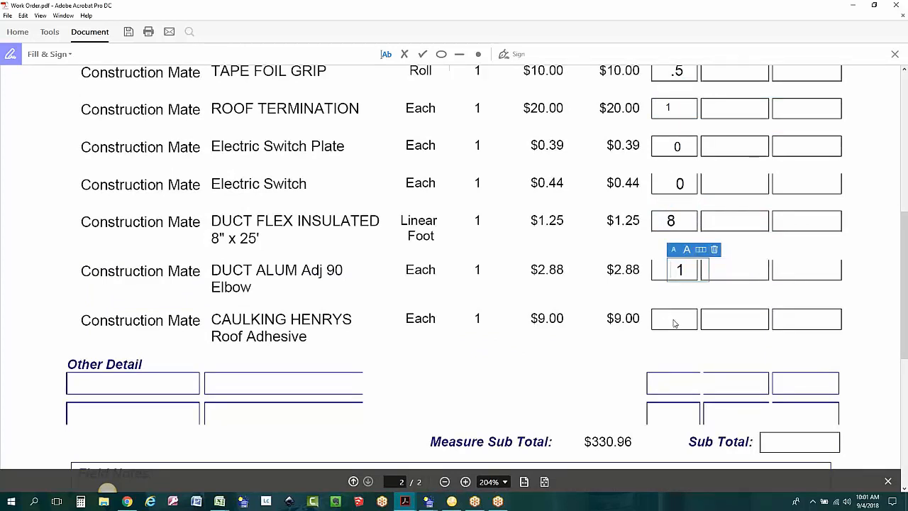
key("Escape")
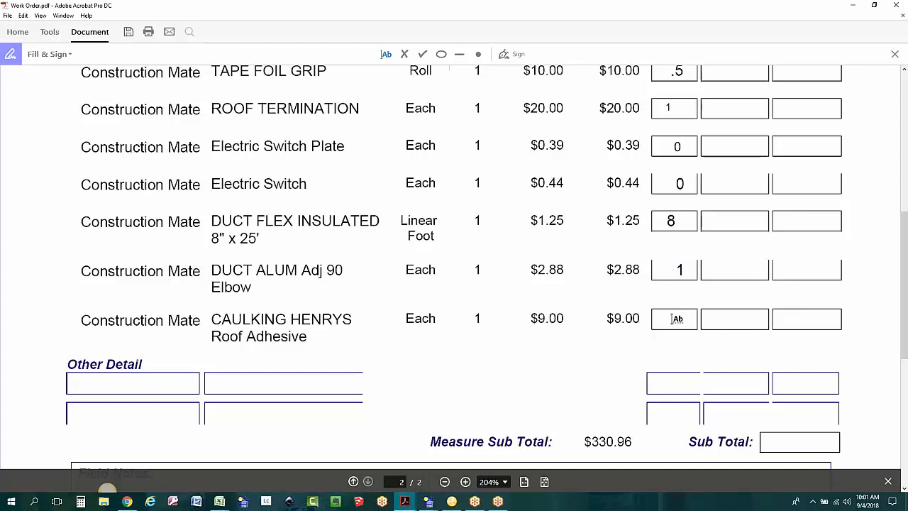
left_click(676, 317)
type("1")
key("Escape")
scroll(652, 358, "up", 2)
scroll(652, 358, "down", 3)
scroll(645, 345, "up", 2)
scroll(644, 341, "down", 1)
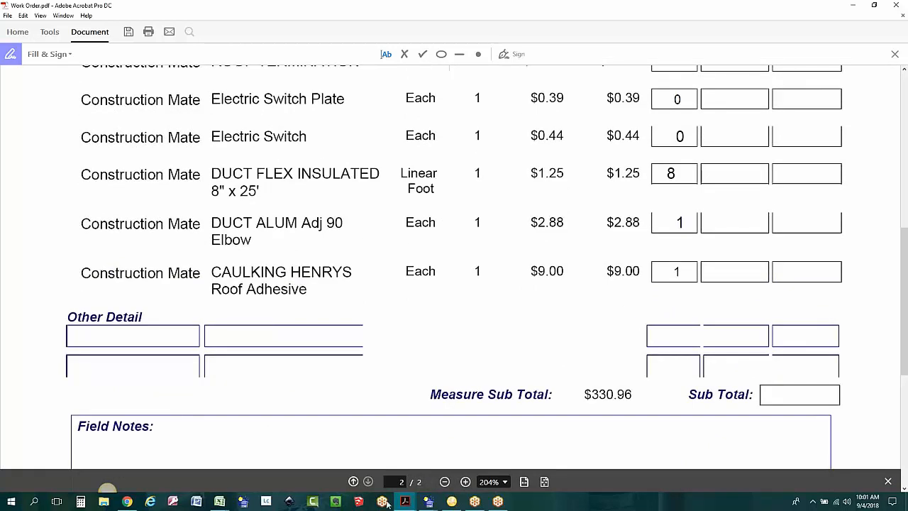
Place the zoomed-out work order PDF side by side with WA 8.9.0.5 and move its Work Order window fully into view
left_click(444, 481)
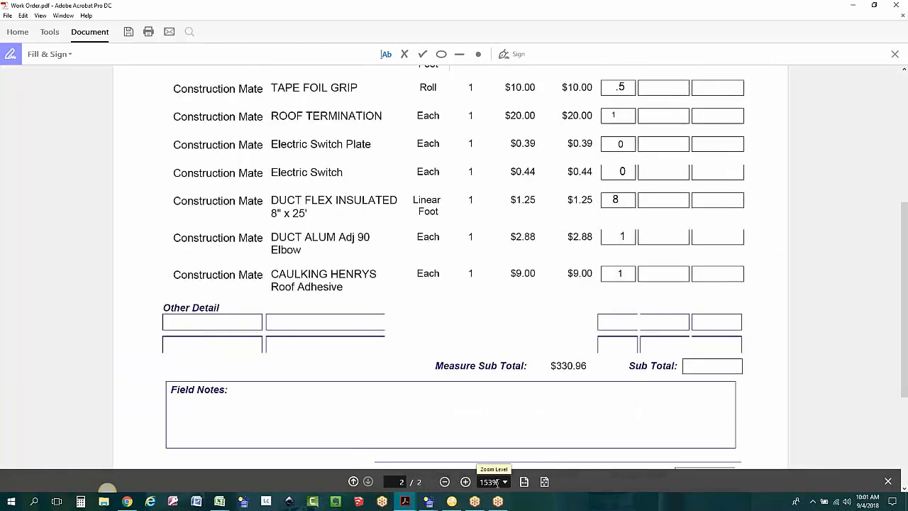
left_click(505, 482)
left_click(512, 452)
key("super+Left")
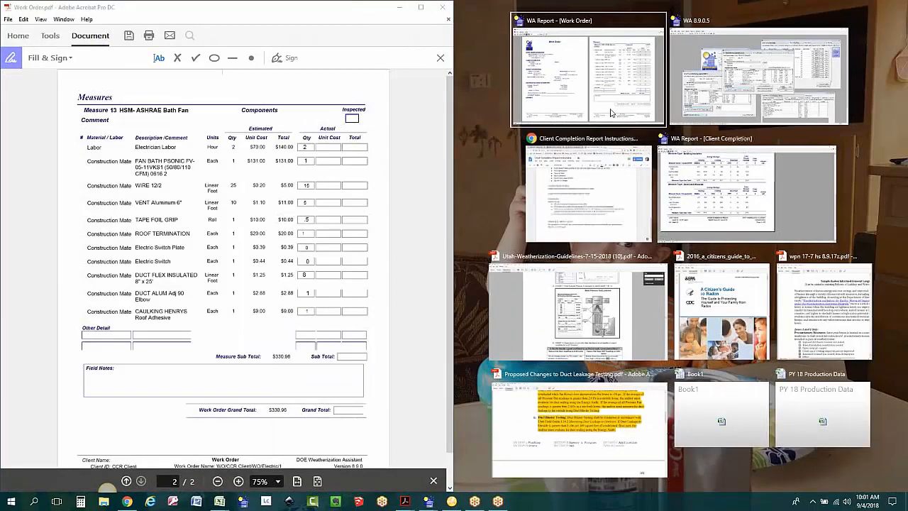
left_click(758, 76)
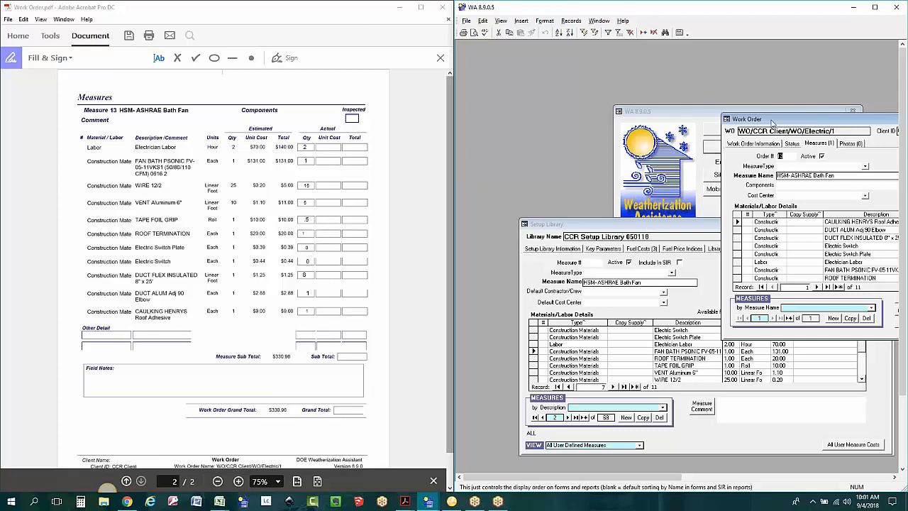
left_click_drag(775, 122, 535, 83)
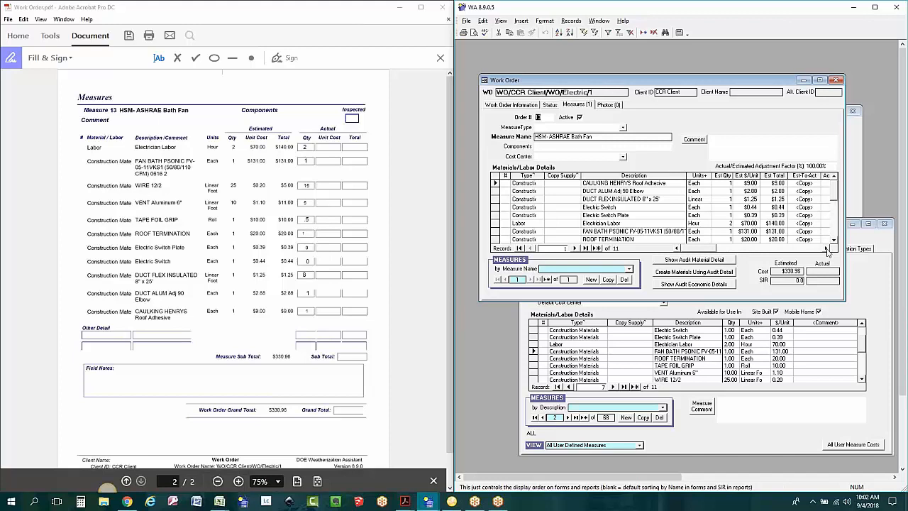
Copy the estimated values to the actual values for every material and labor row of the HSM- ASHRAE Bath Fan measure
left_click(825, 248)
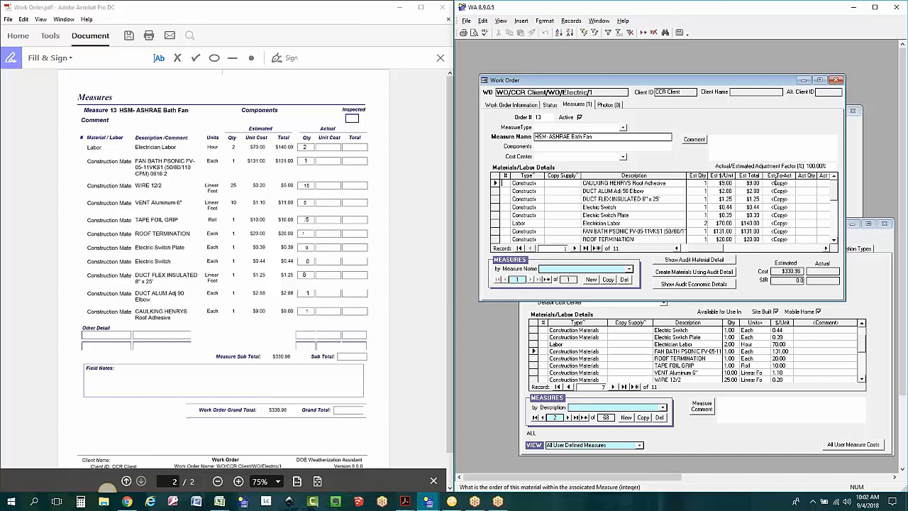
left_click(781, 183)
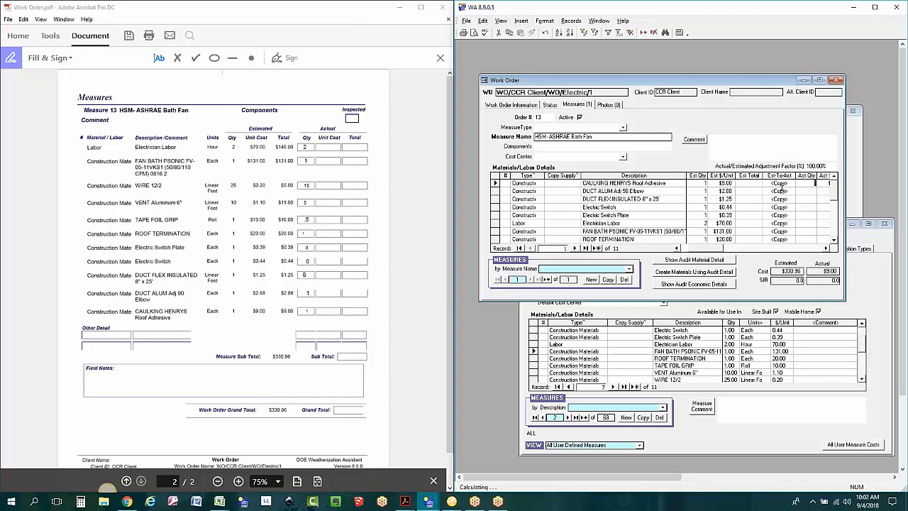
left_click(780, 190)
left_click(784, 199)
left_click(781, 207)
left_click(780, 215)
left_click(780, 223)
left_click(783, 231)
left_click(834, 239)
left_click(834, 239)
left_click(780, 232)
left_click(780, 239)
scroll(780, 239, "down", 2)
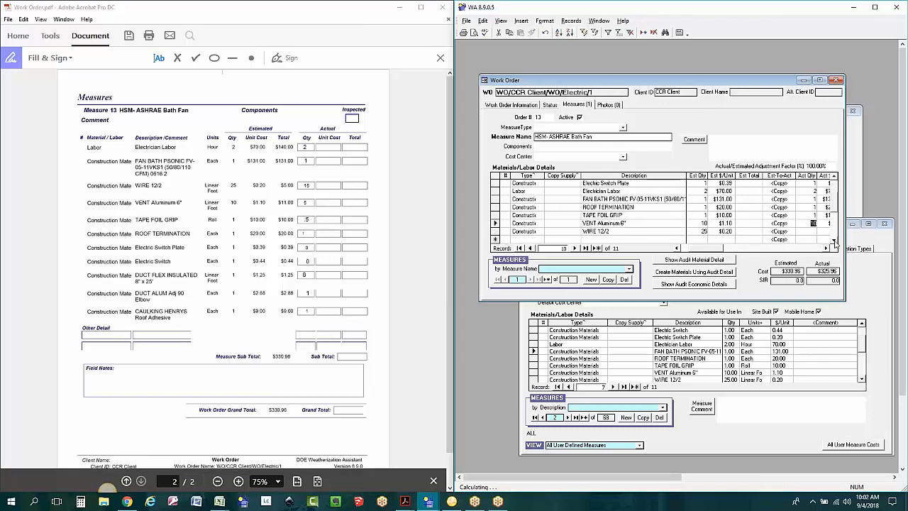
left_click(780, 231)
Check the actual quantities of the first rows against the PDF and set DUCT FLEX INSULATED 8" x 25' to 8
scroll(833, 245, "up", 3)
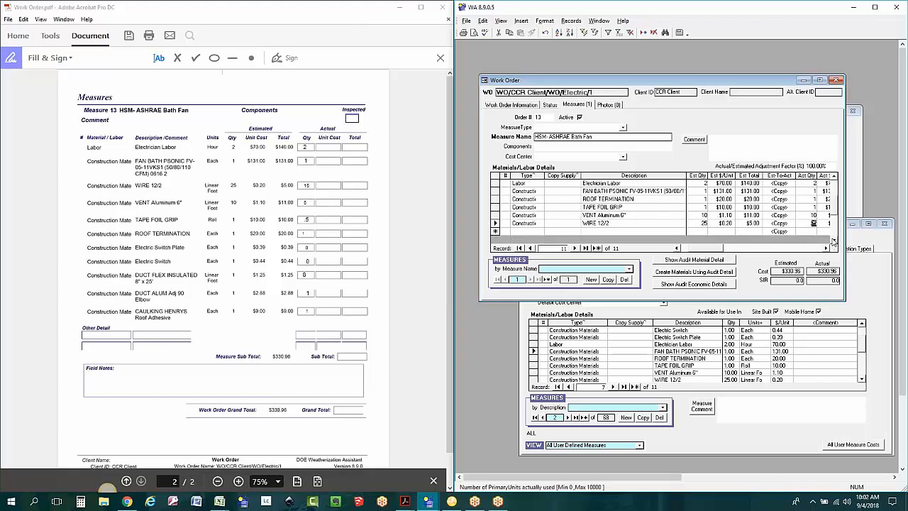
scroll(833, 242, "up", 2)
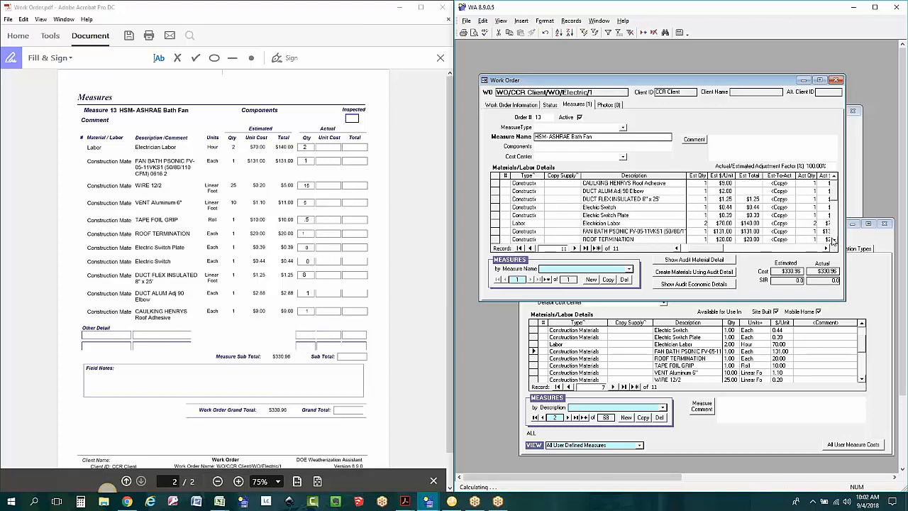
left_click(810, 183)
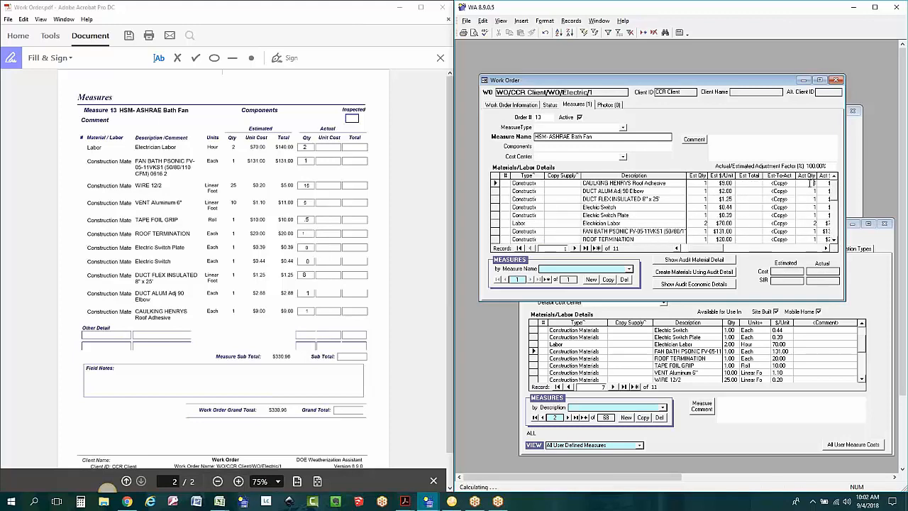
left_click(809, 191)
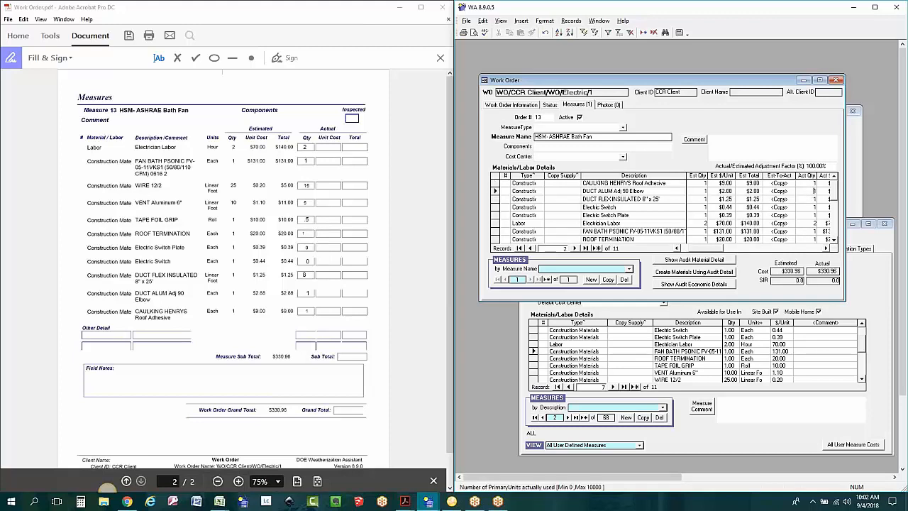
left_click(809, 199)
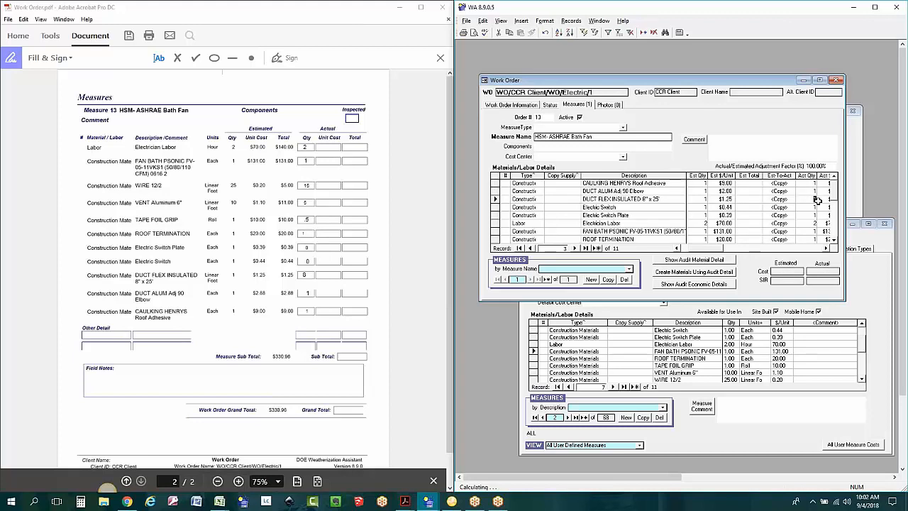
type("8")
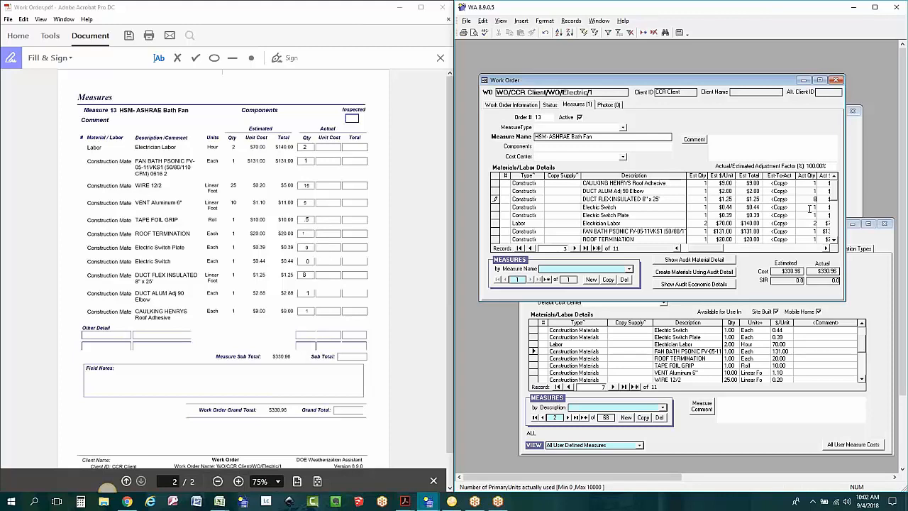
Set the actual quantities of the Electric Switch and Electric Switch Plate rows to 0 in the Work Order
left_click(810, 207)
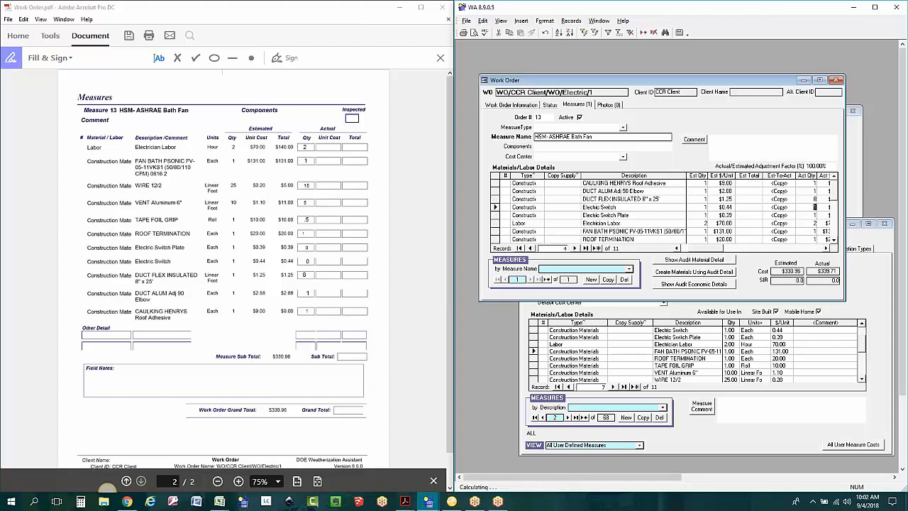
left_click(814, 215)
type("0")
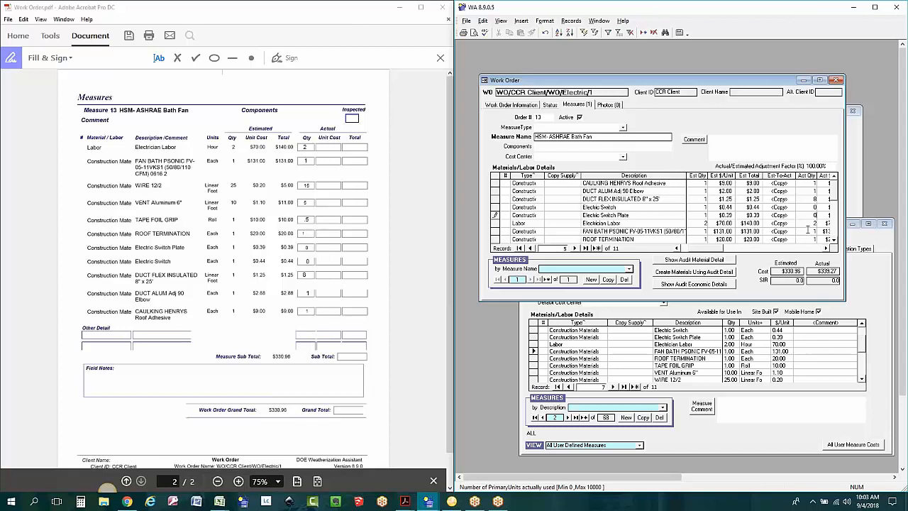
Set the actual quantities in the Work Order to 0.5 for TAPE FOIL GRIP and 5 for VENT Aluminum 6"
left_click(812, 239)
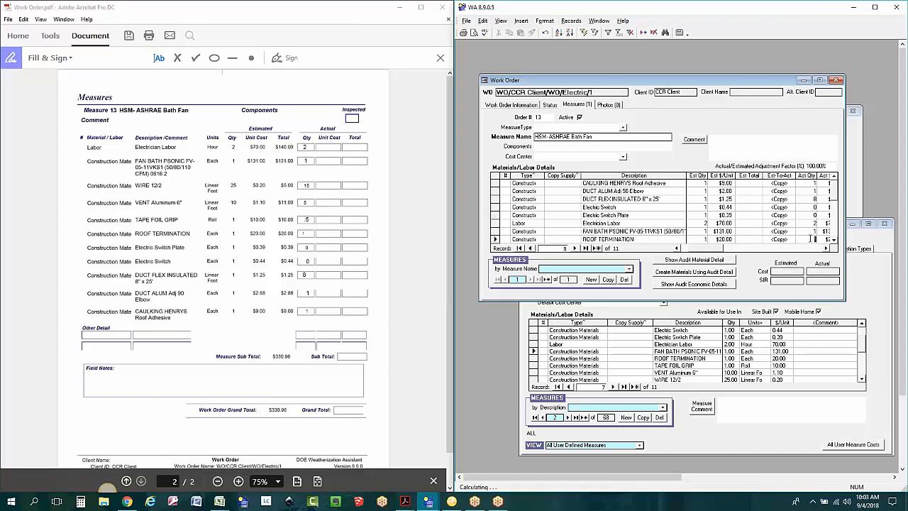
scroll(835, 243, "down", 1)
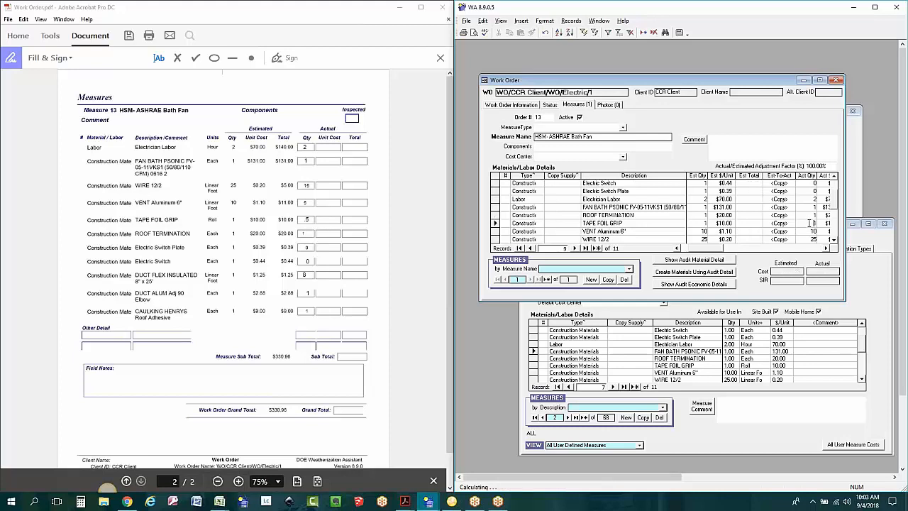
left_click(817, 223)
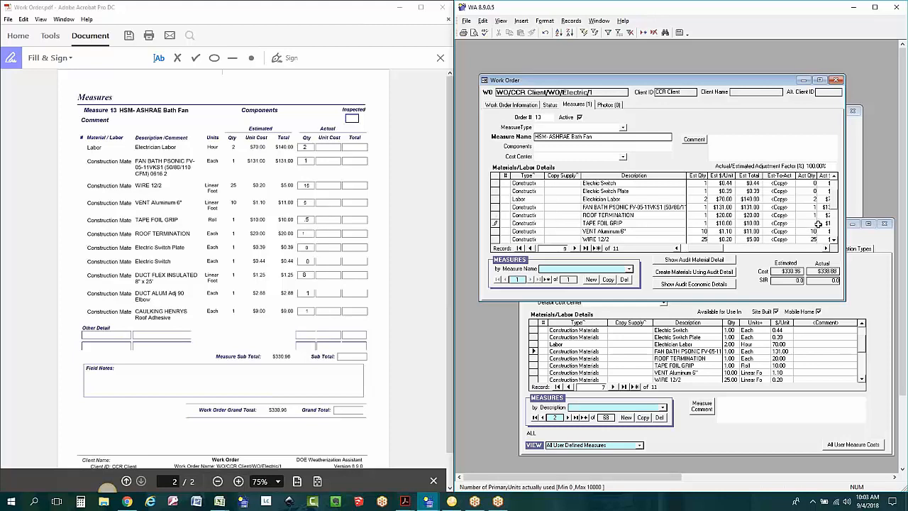
type("0.5")
left_click(808, 231)
type("5")
Set the actual quantity of WIRE 12/2 to 15 in the Work Order
left_click(834, 239)
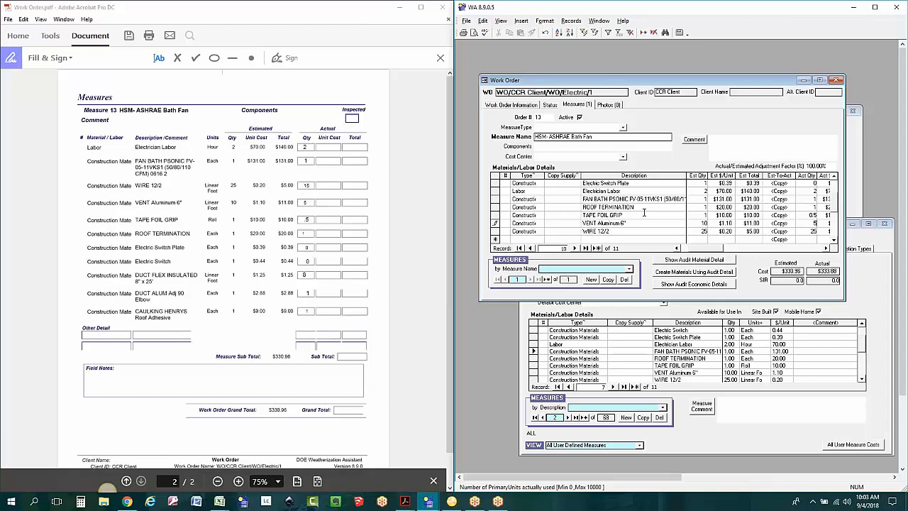
left_click(813, 233)
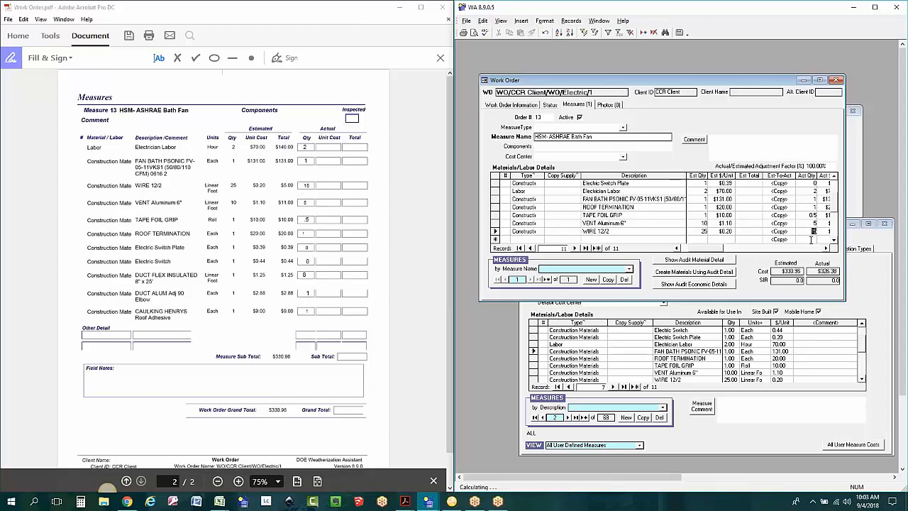
left_click(834, 239)
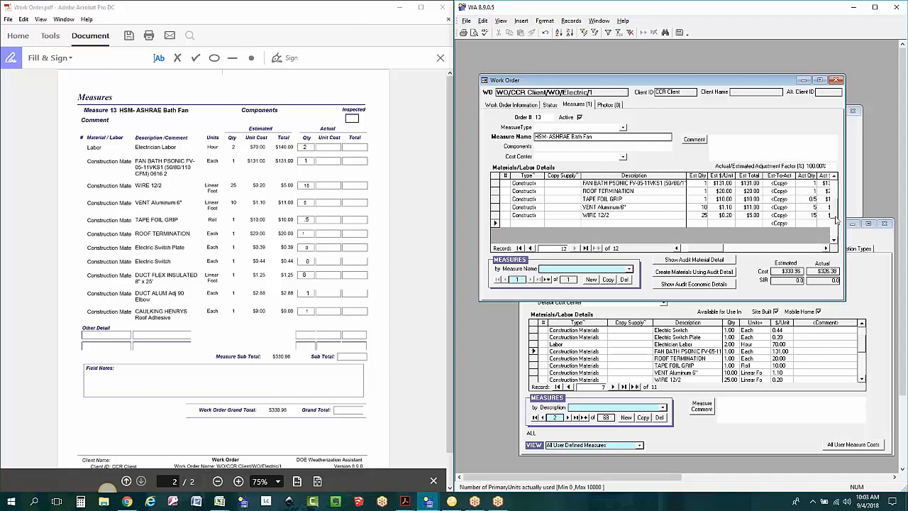
Review the actual quantities, unit costs and totals of the bath fan measure's material and labor rows
scroll(834, 207, "up", 2)
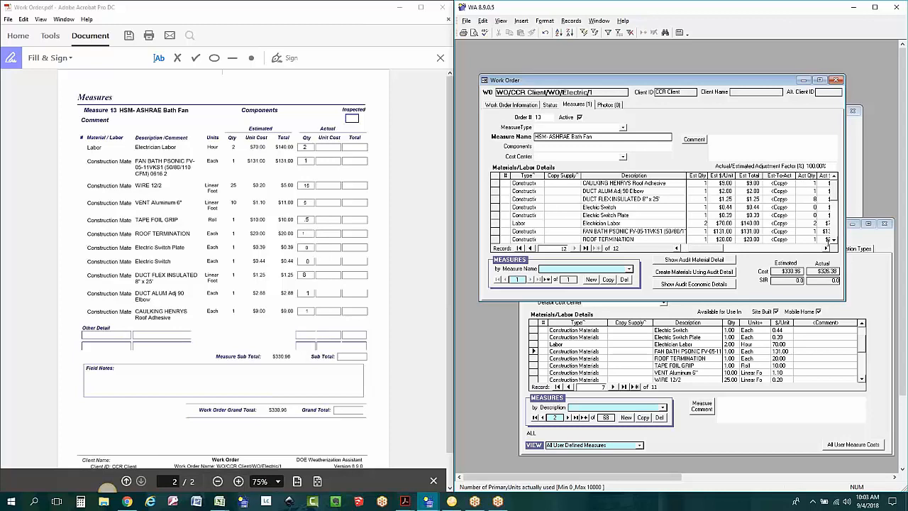
left_click(826, 247)
left_click(827, 248)
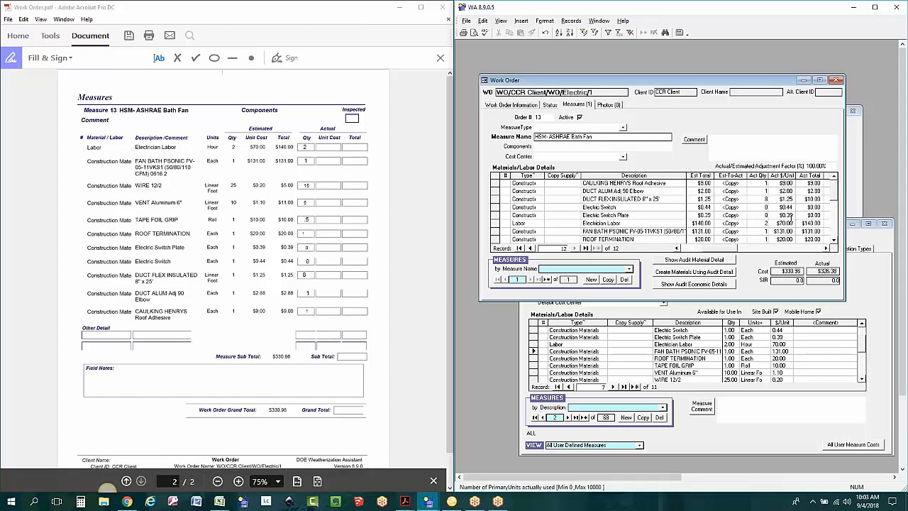
scroll(780, 226, "down", 1)
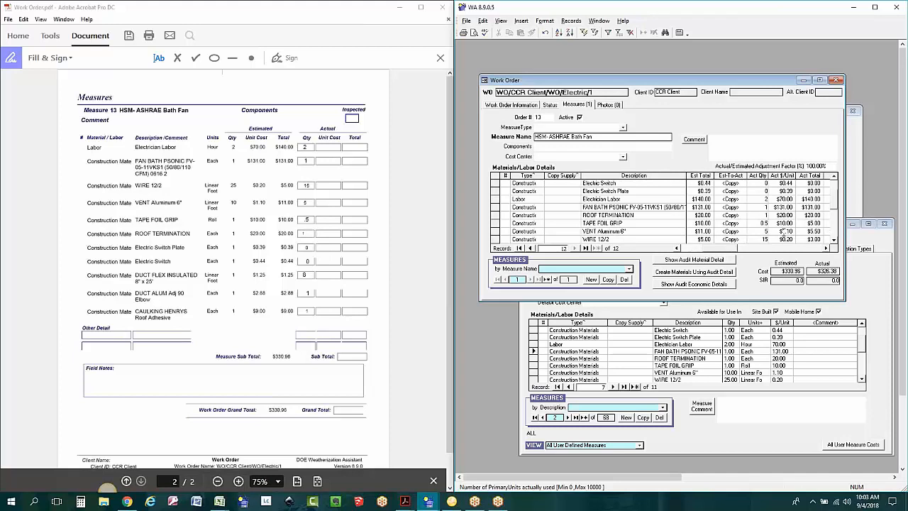
left_click(822, 223)
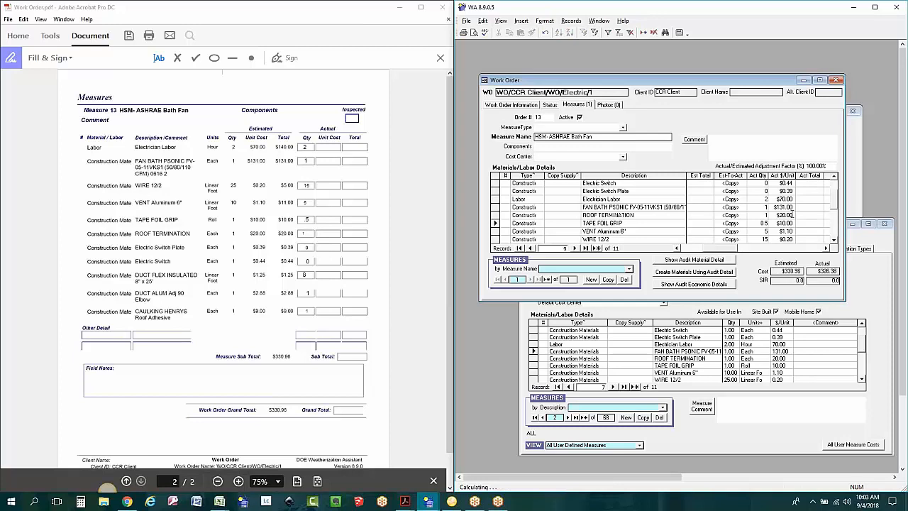
left_click(756, 223)
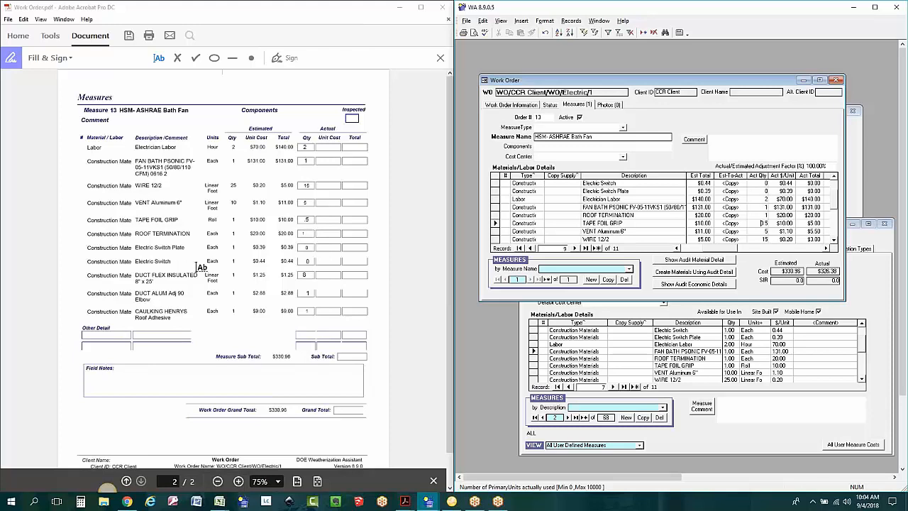
Enter the measure comment "This is what shows up from the work order comments field"
left_click(728, 141)
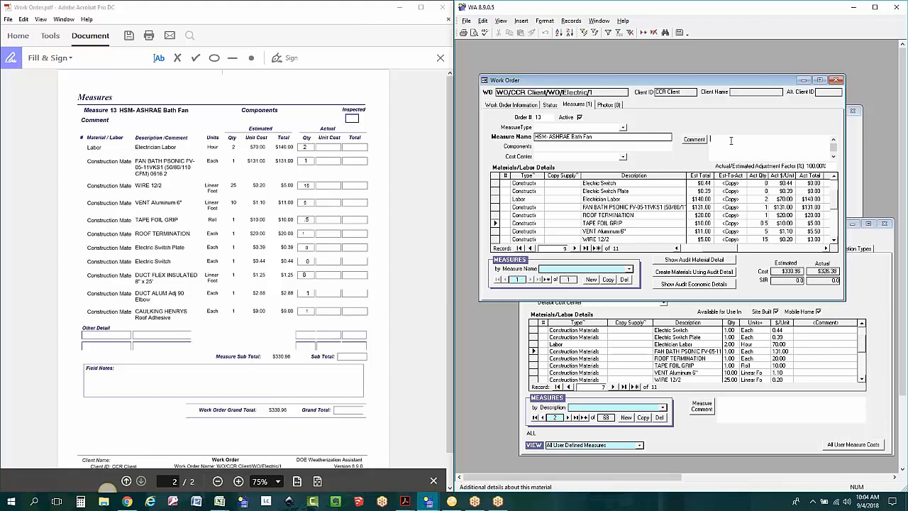
type("This is what shows up from the work order comments field")
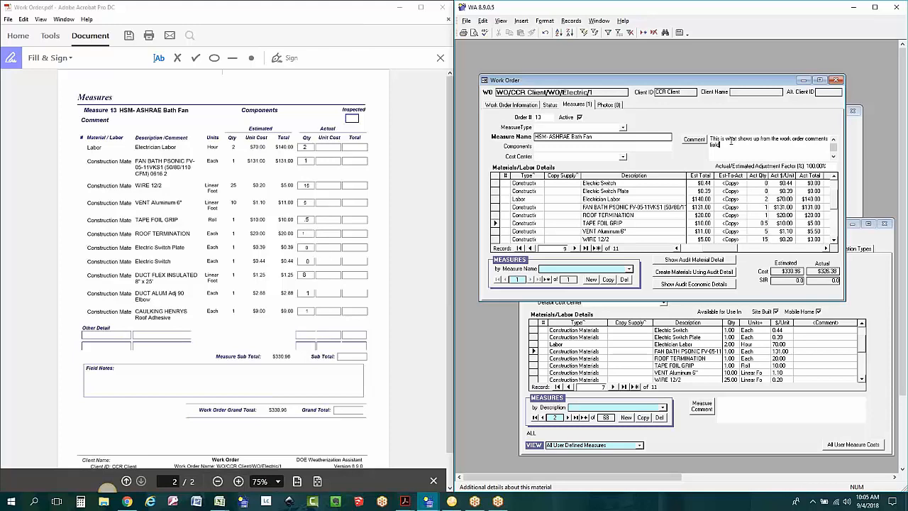
Maximize the WA 8.9.0.5 window, move the Work Order window over the NEAT Audit, and close the Setup Library
left_click(876, 11)
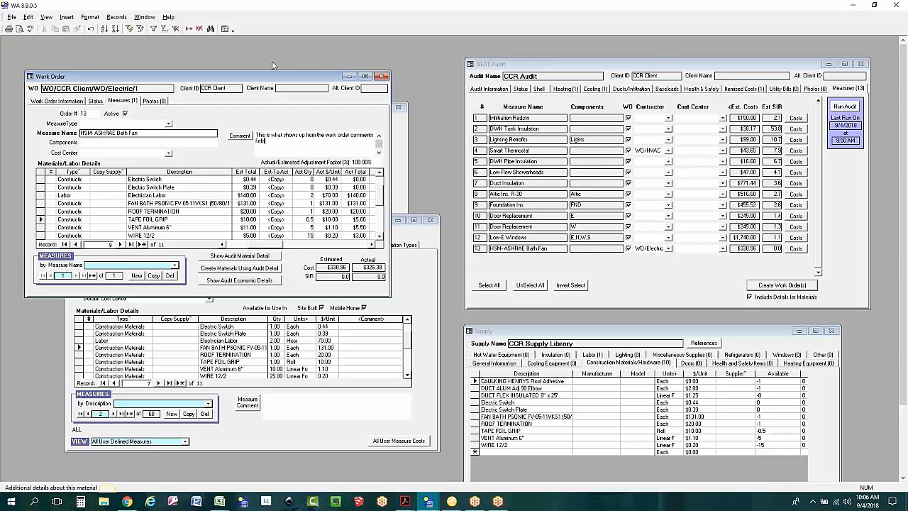
left_click_drag(260, 79, 649, 48)
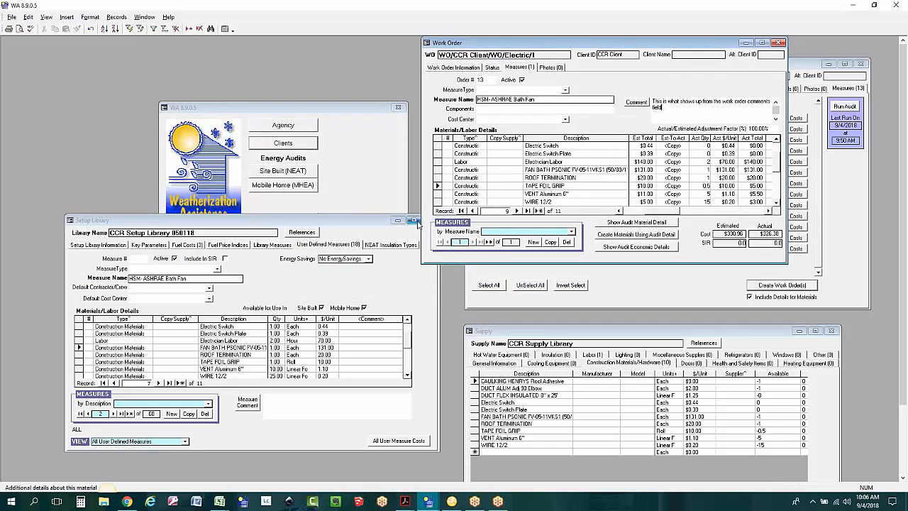
left_click(361, 223)
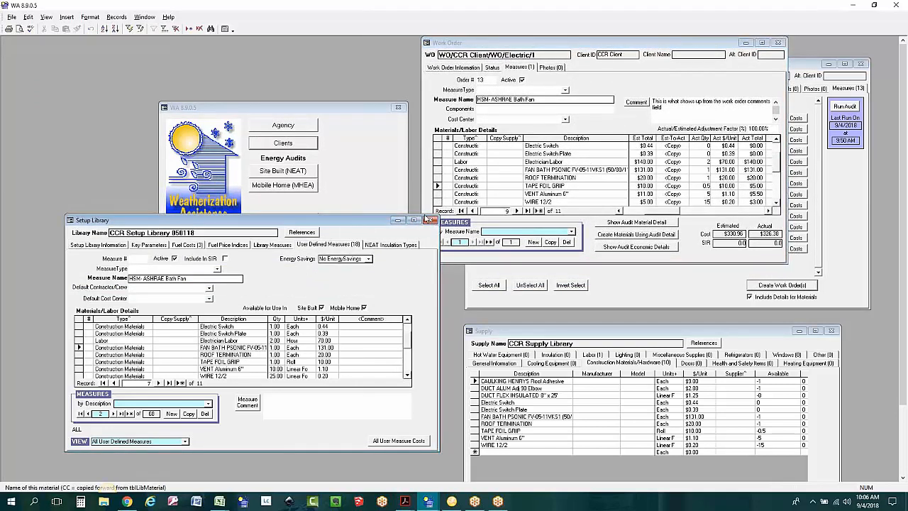
left_click(431, 221)
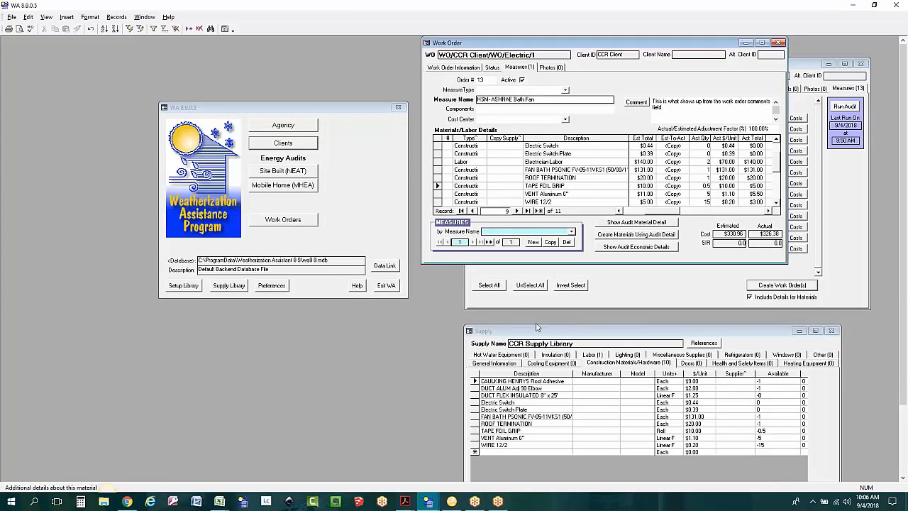
Open the HSM- ASHRAE Bath Fan user defined measure in the Setup Library and review its material and labor quantities
left_click(172, 287)
left_click(512, 136)
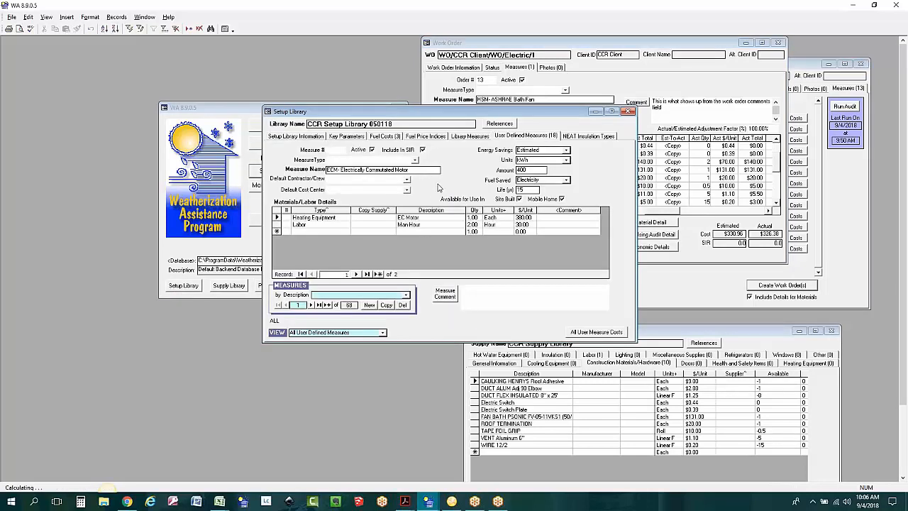
left_click(407, 295)
left_click(458, 52)
scroll(440, 241, "down", 2)
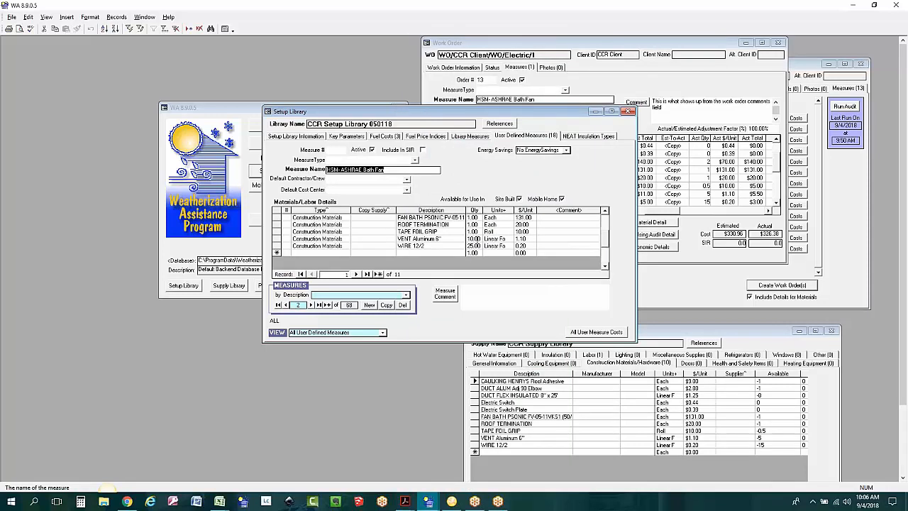
scroll(476, 239, "up", 1)
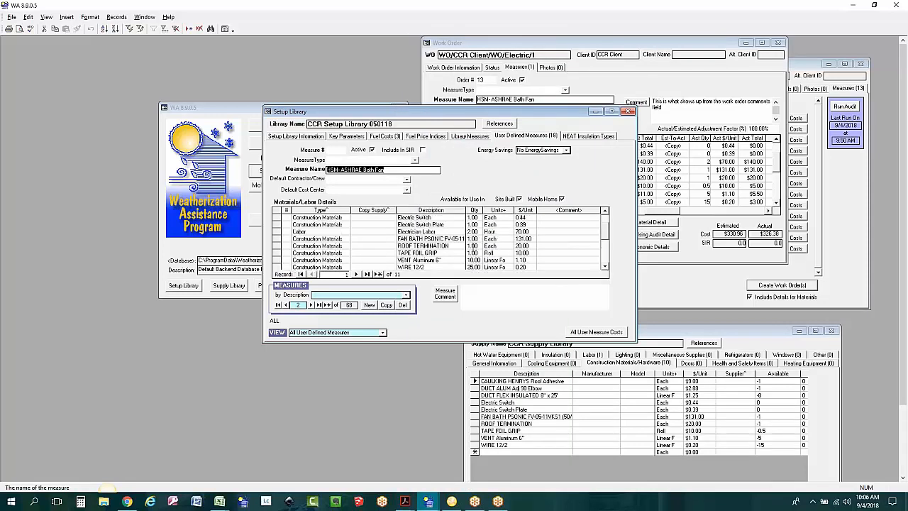
scroll(474, 245, "up", 1)
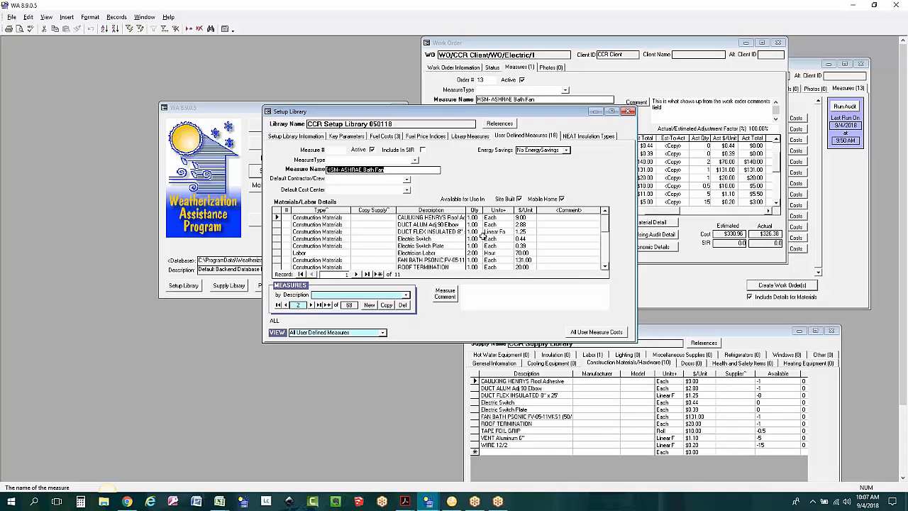
Set the quantity of DUCT FLEX INSULATED 8" x 25' to 25, accept the change without further prompts, and close the Setup Library
left_click(474, 231)
type("25")
key("Return")
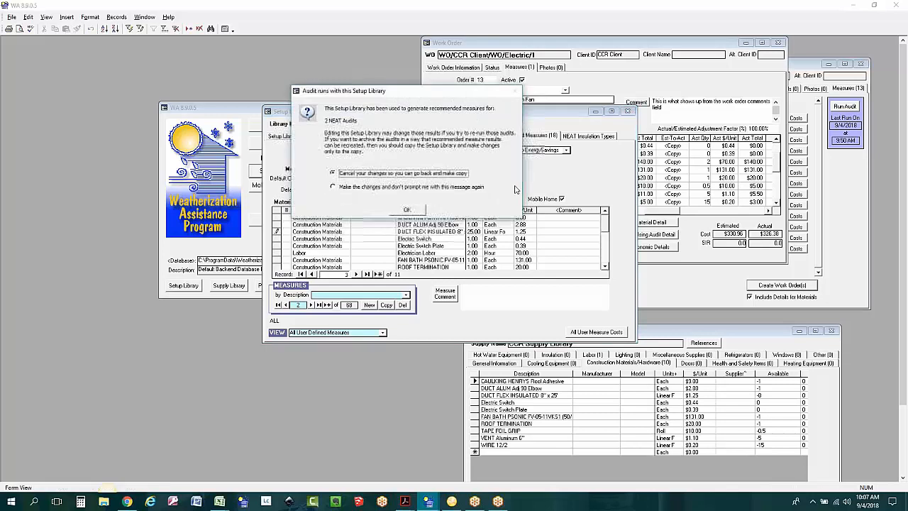
left_click(356, 189)
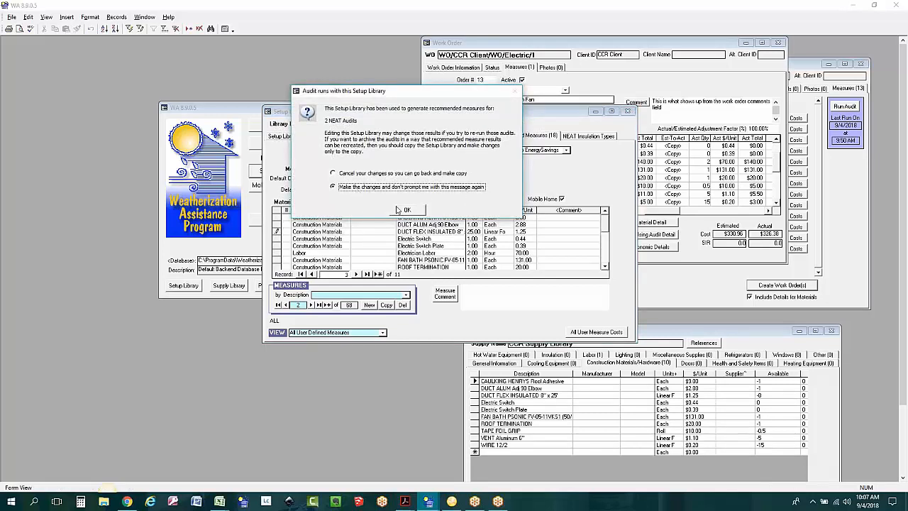
left_click(408, 210)
left_click(627, 111)
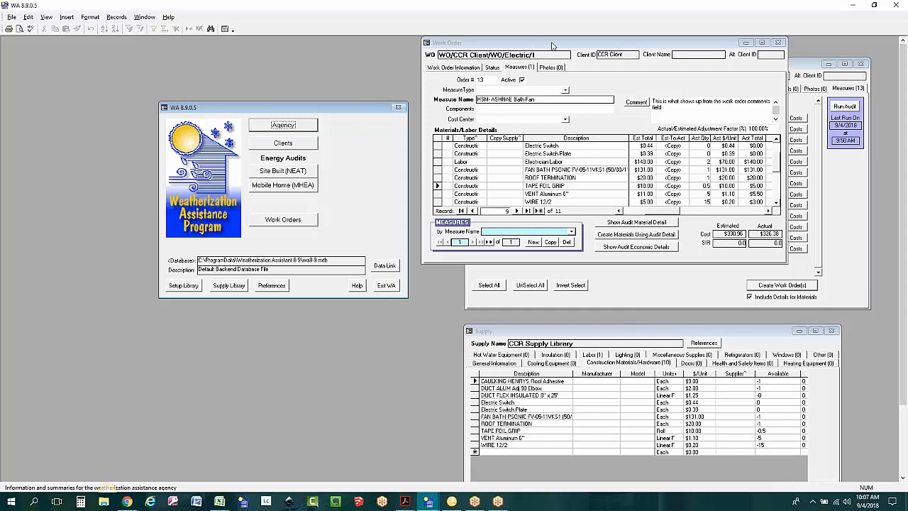
Move the Work Order window off the NEAT Audit's first measures and preview the Client Completion Report for CCR Client
left_click_drag(552, 46, 539, 181)
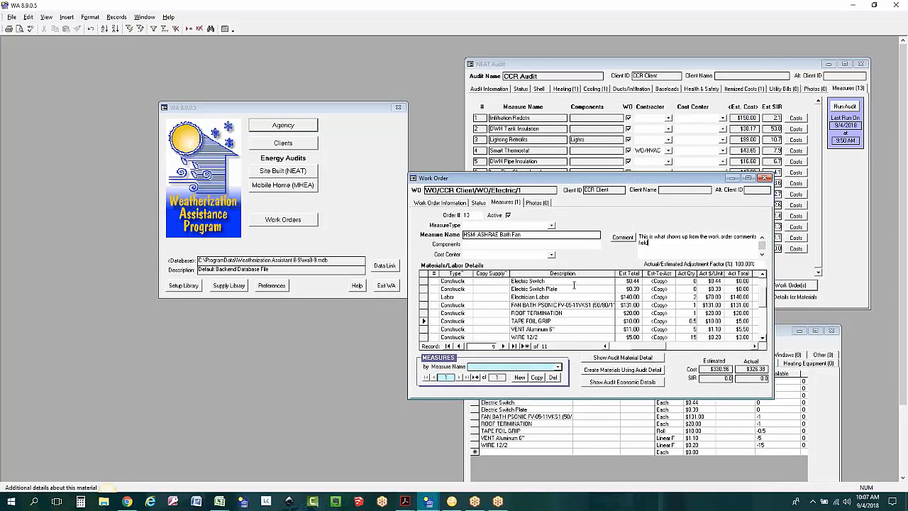
left_click(276, 143)
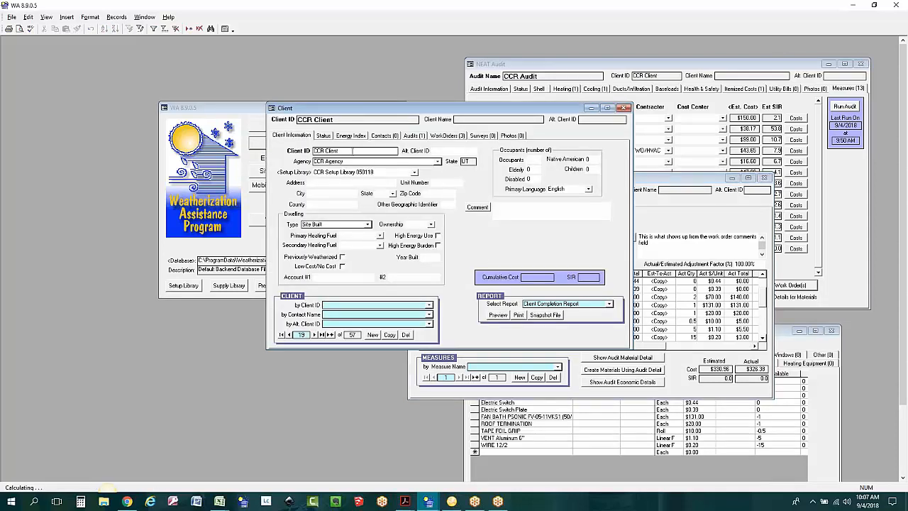
left_click(498, 316)
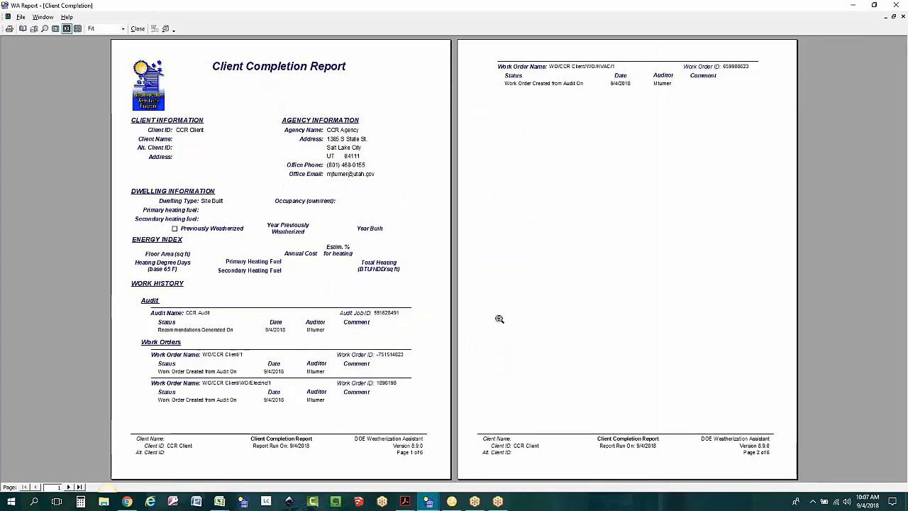
Examine the report's cost summary by work order and measure on page 3, shown as a single page at 150%
left_click(67, 486)
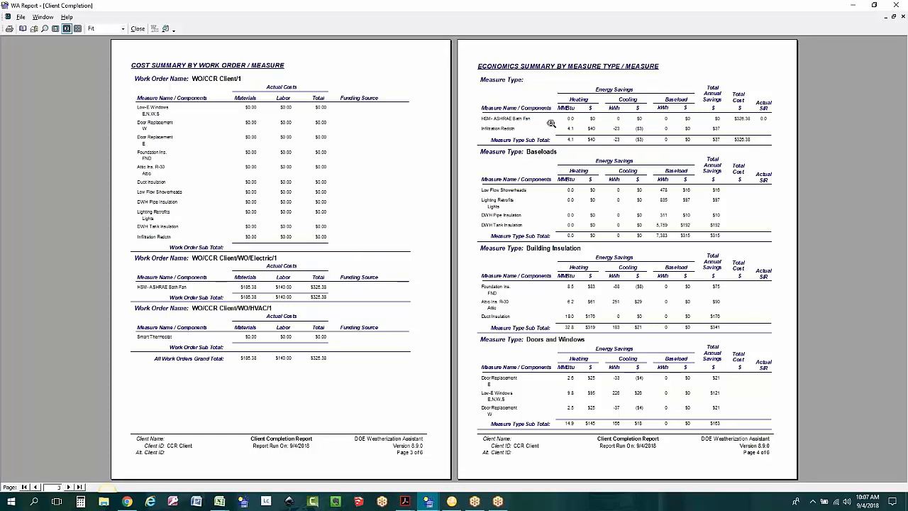
left_click(653, 118)
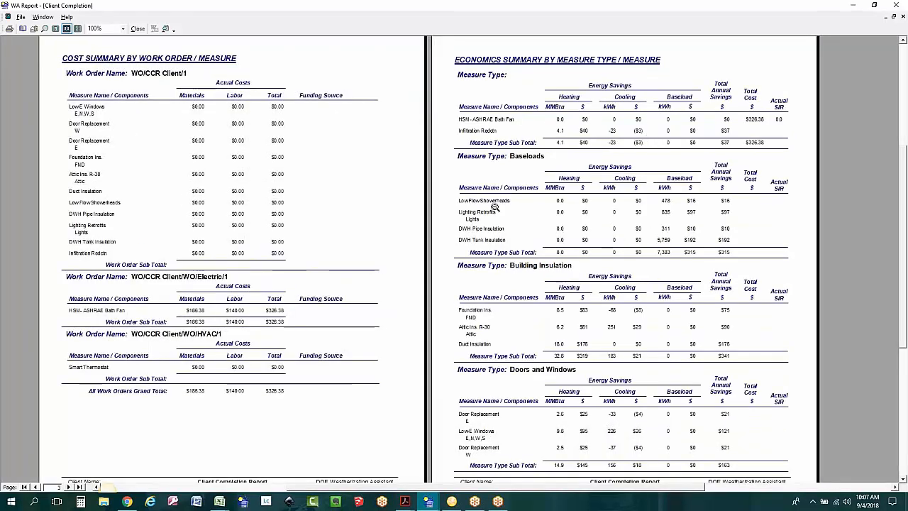
left_click(55, 28)
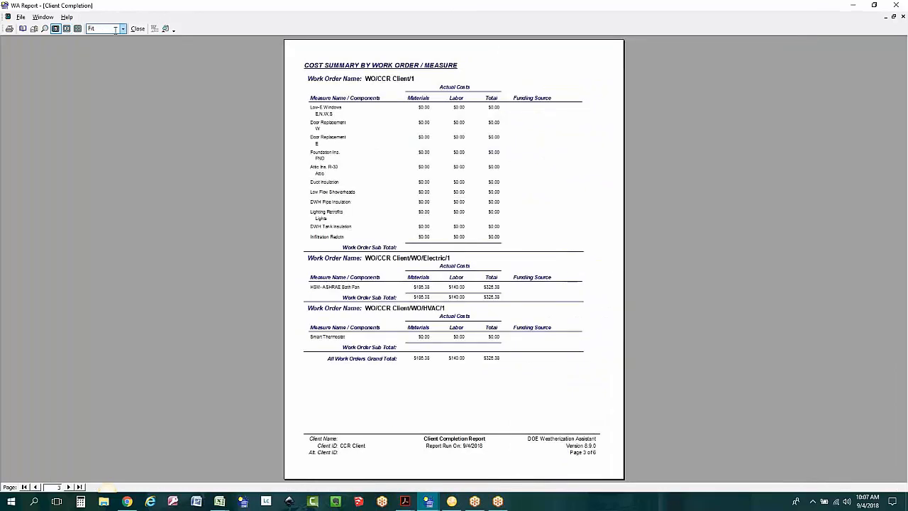
left_click(116, 30)
left_click(94, 60)
scroll(185, 285, "down", 1)
scroll(184, 285, "down", 1)
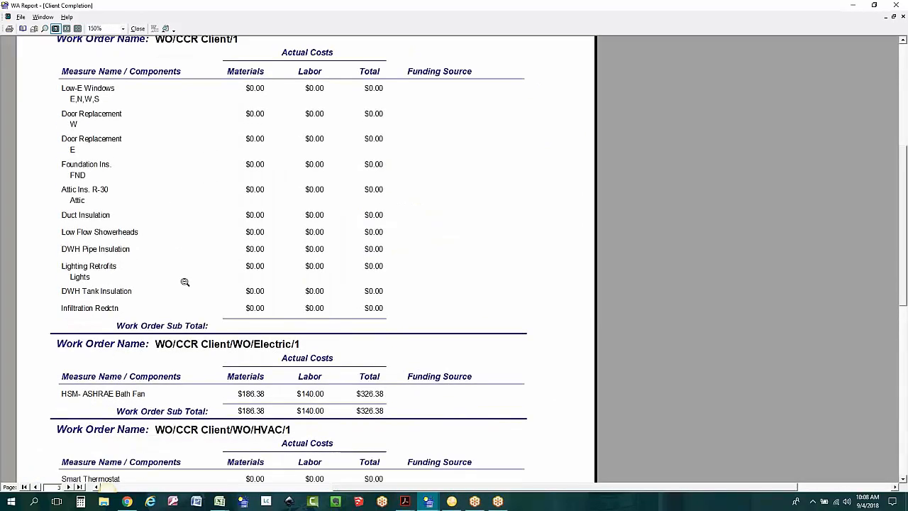
scroll(186, 284, "up", 4)
scroll(190, 282, "down", 5)
scroll(192, 282, "down", 3)
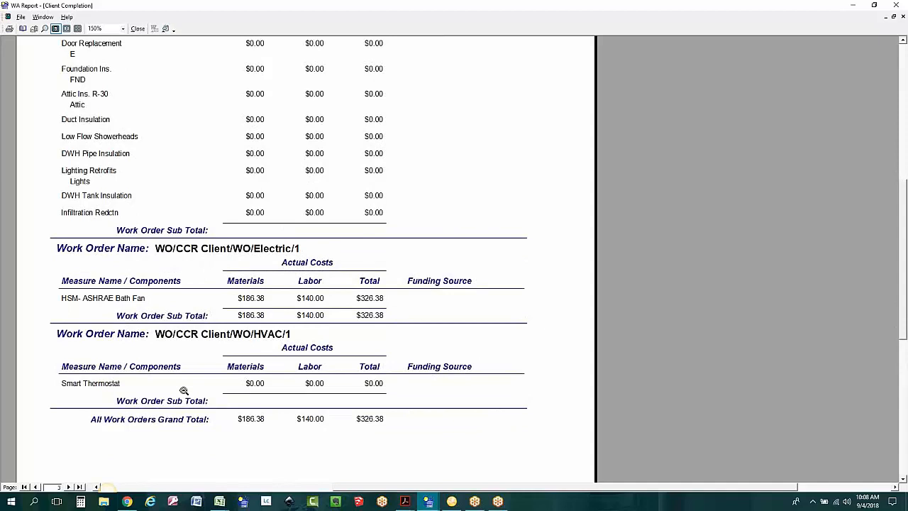
scroll(188, 410, "down", 10)
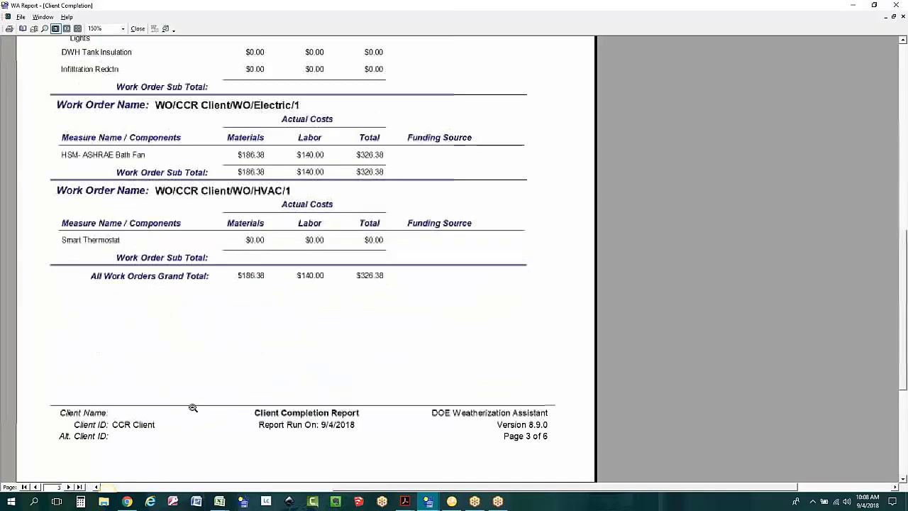
Read through the economics summary by measure type on pages 4 and 5 and the cost summary by funding source on page 6
left_click(69, 487)
scroll(201, 333, "up", 15)
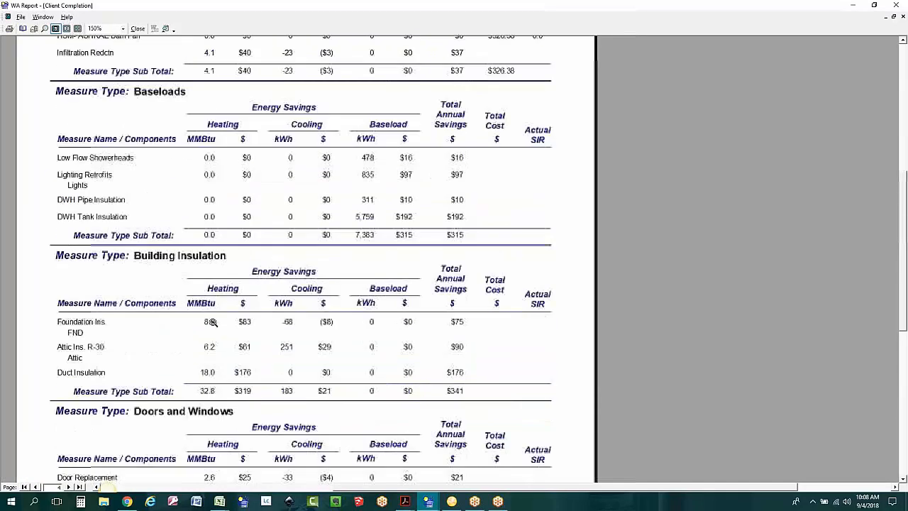
scroll(213, 321, "down", 3)
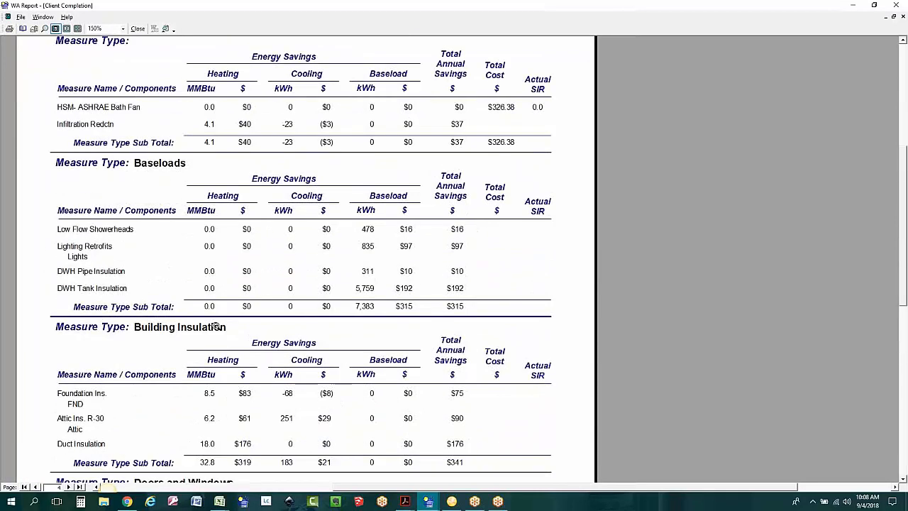
scroll(213, 326, "down", 12)
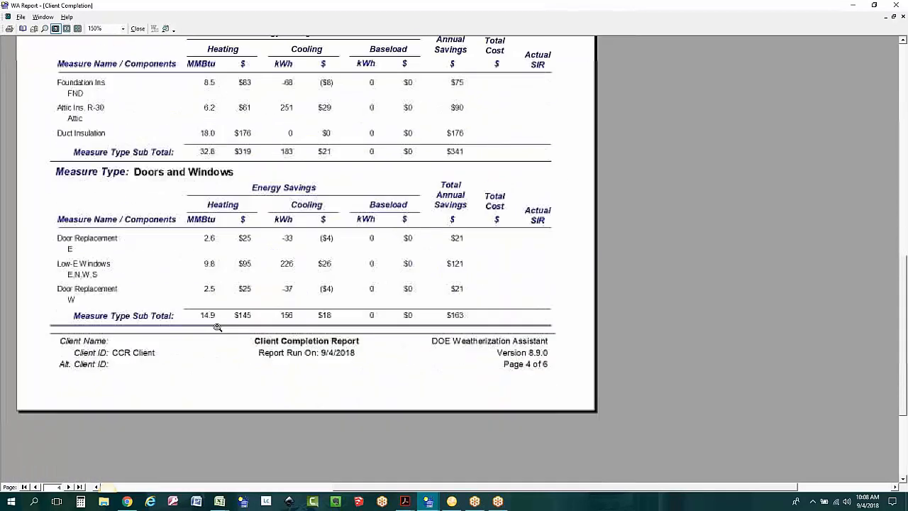
left_click(68, 487)
scroll(114, 394, "up", 8)
scroll(115, 393, "up", 2)
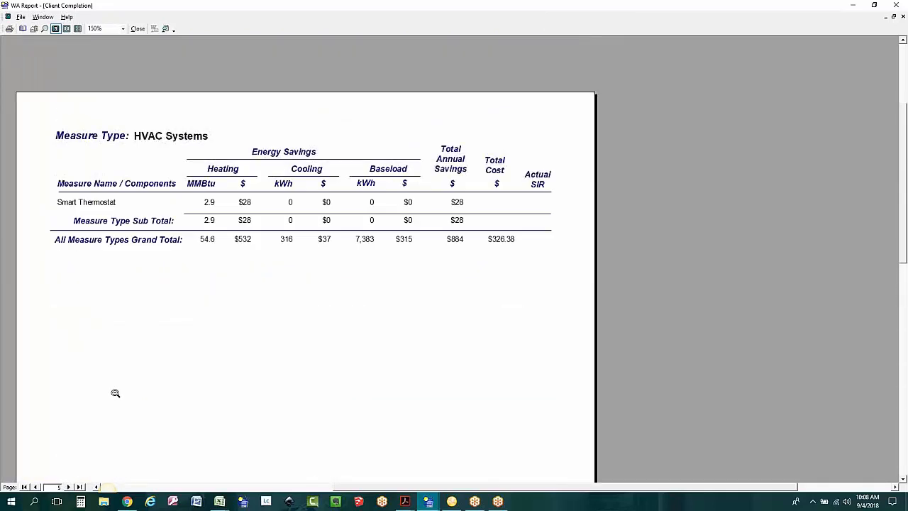
left_click(68, 486)
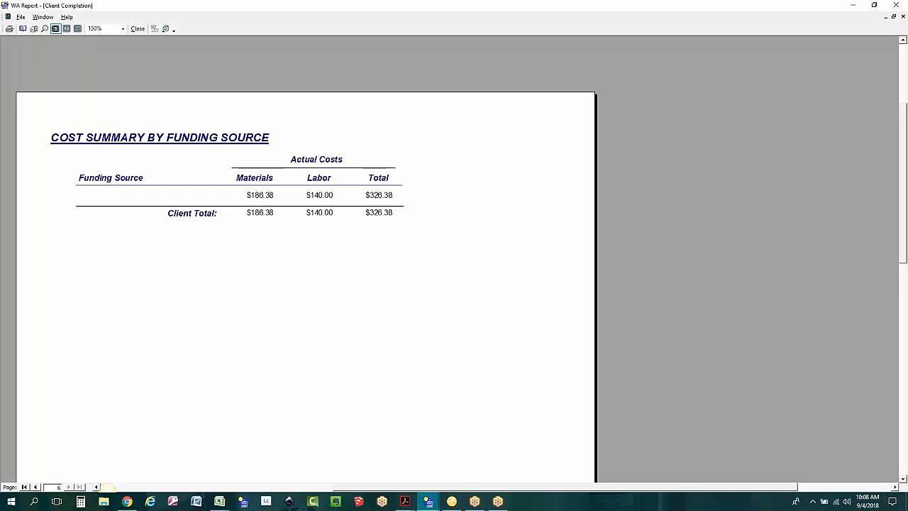
Switch the report to two-page view, return to pages 3 and 4, and examine the economics summary's savings, Total Cost and Actual SIR columns
left_click(66, 29)
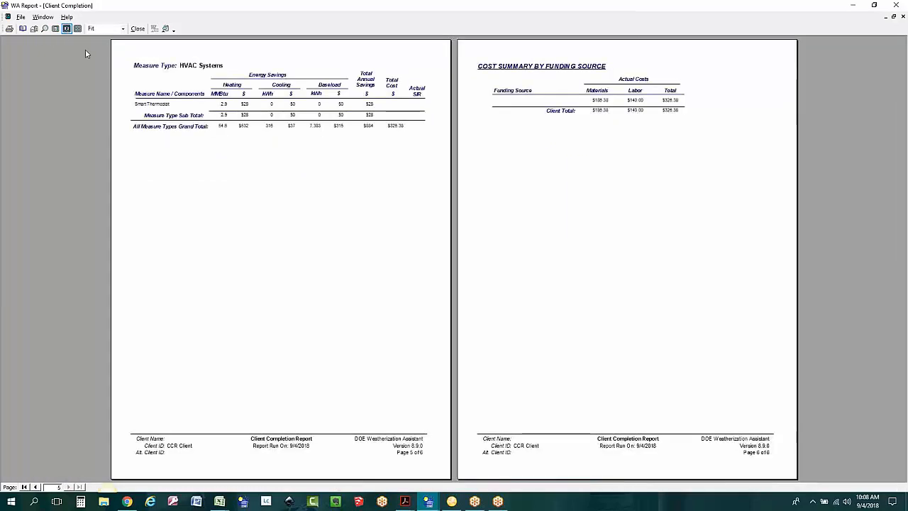
left_click(35, 486)
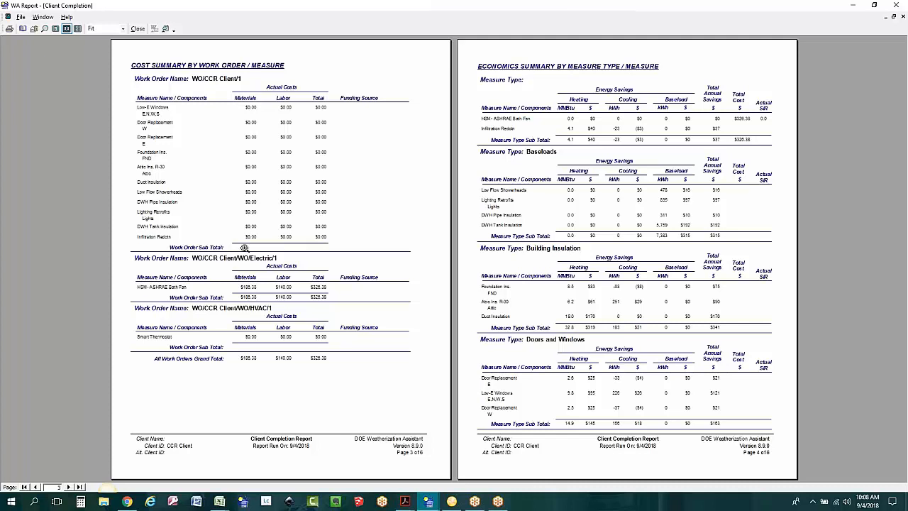
left_click(562, 126)
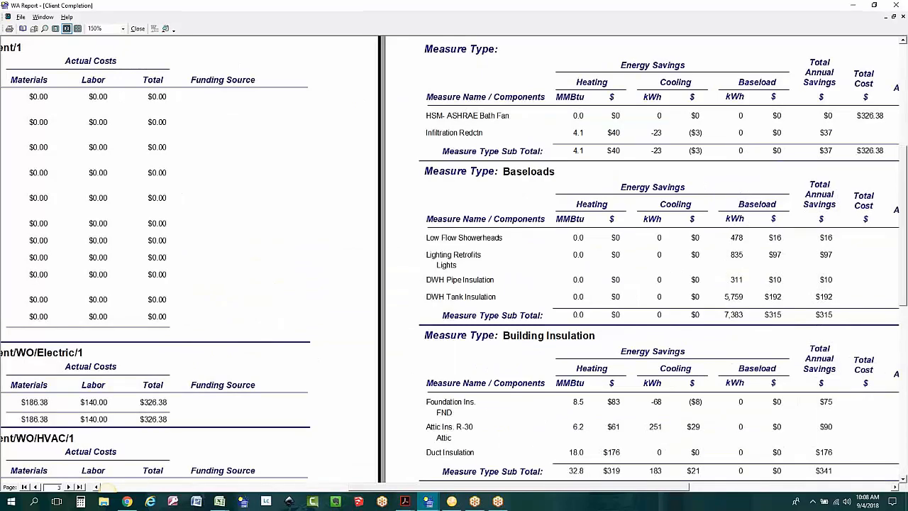
scroll(724, 157, "up", 1)
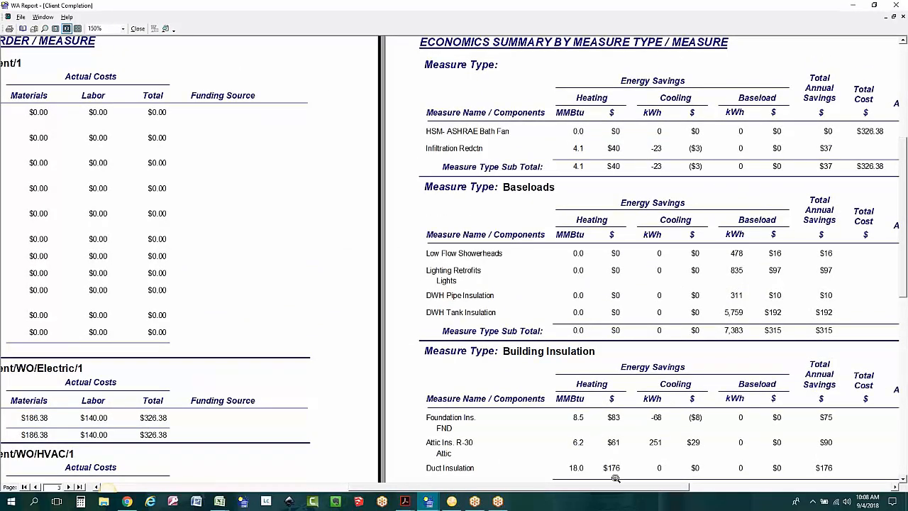
left_click_drag(622, 488, 637, 488)
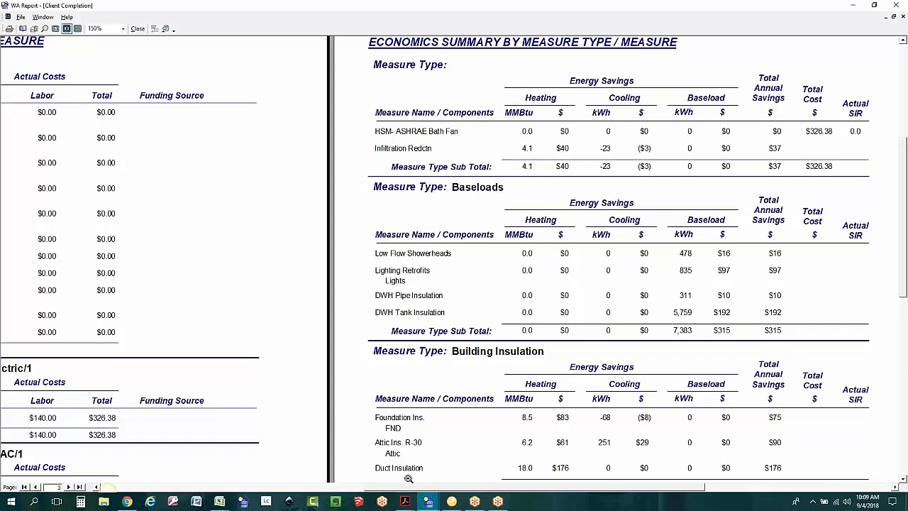
Compare the actual material, labor and total costs of the three work orders in the cost summary by work order
left_click_drag(406, 487, 295, 486)
scroll(278, 401, "down", 3)
scroll(275, 386, "down", 1)
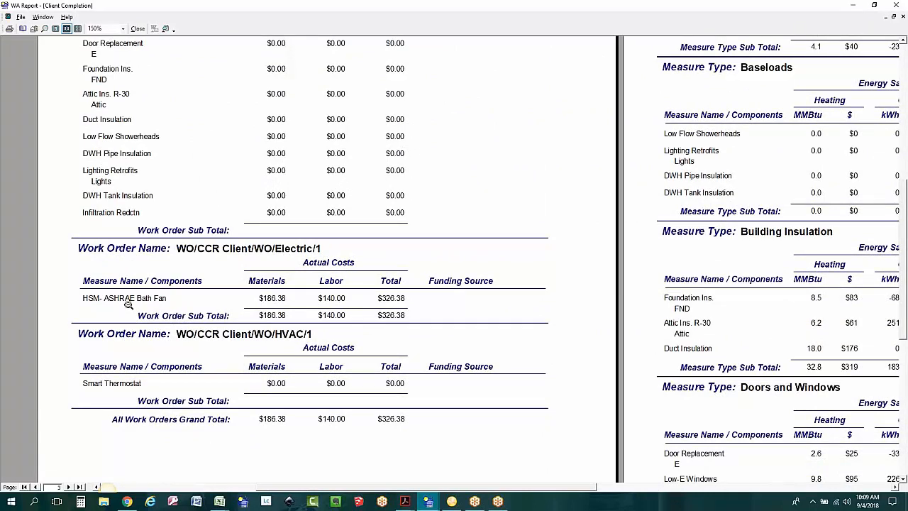
scroll(261, 351, "down", 1)
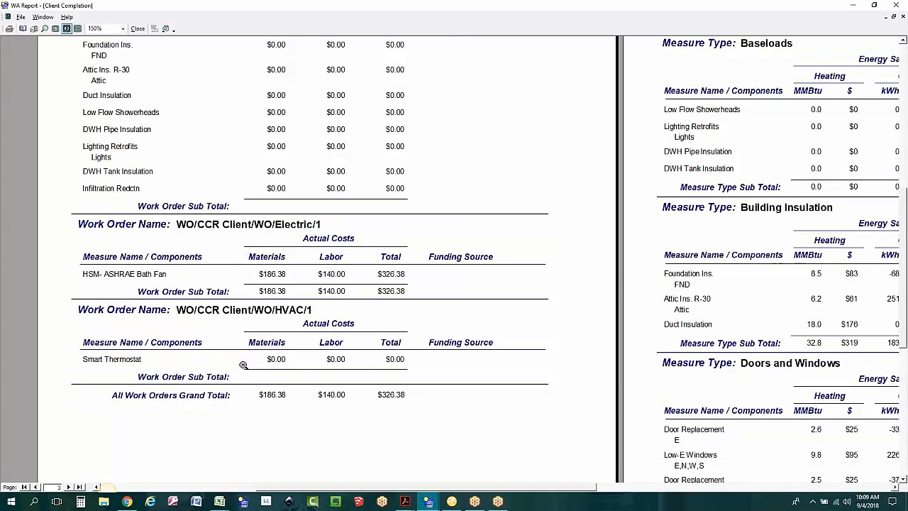
scroll(229, 361, "down", 3)
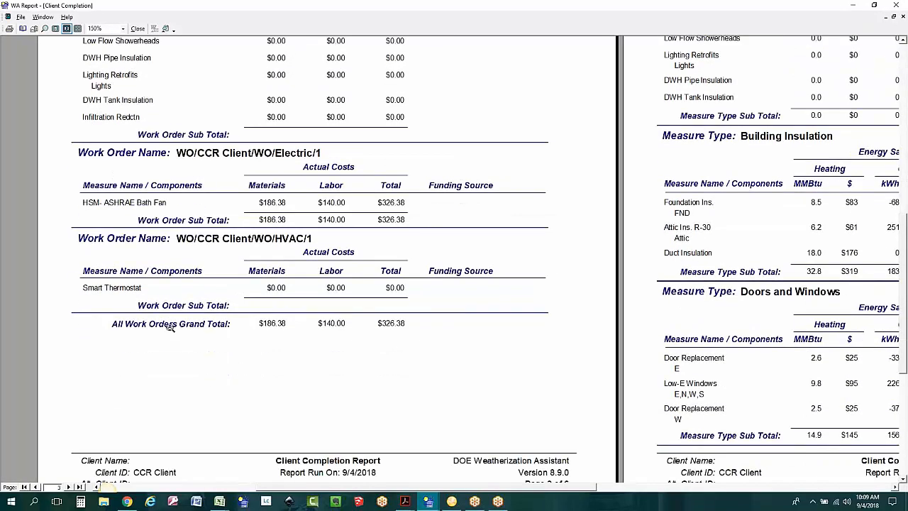
scroll(203, 326, "up", 8)
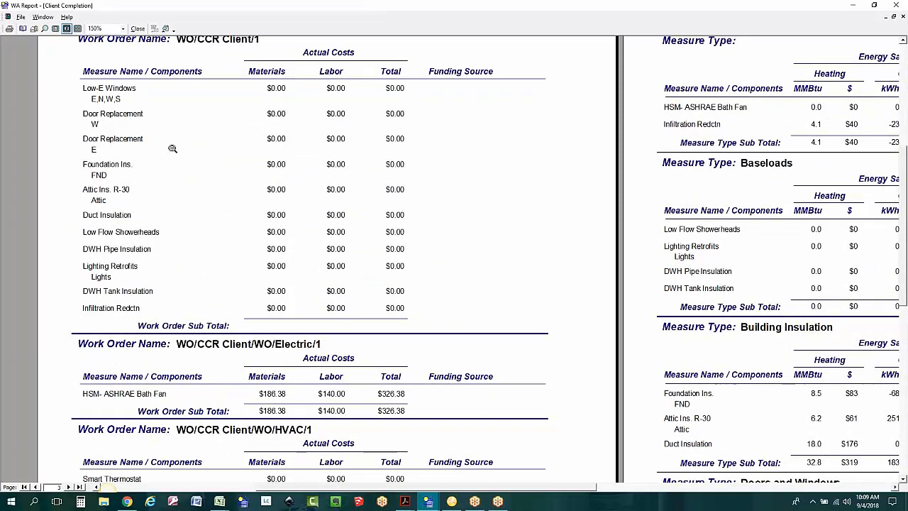
scroll(185, 138, "up", 3)
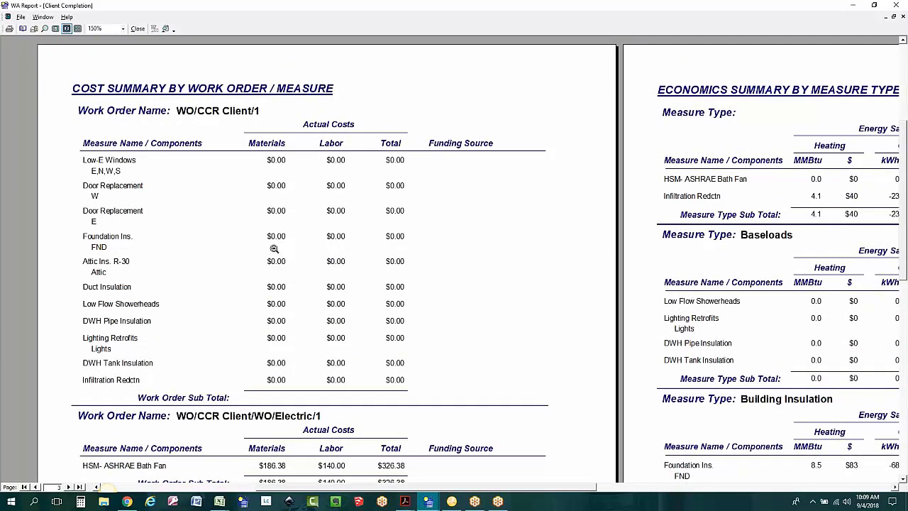
scroll(420, 220, "down", 1)
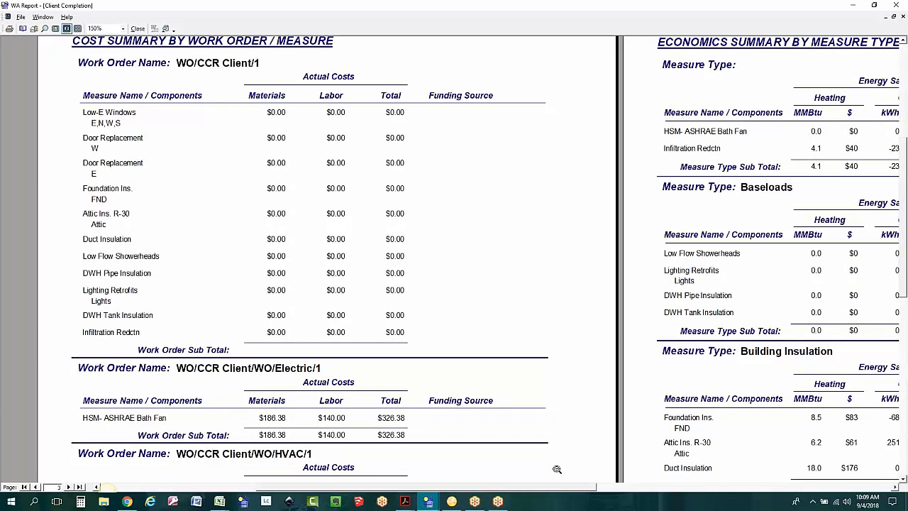
Check the cost and SIR columns of the economics summary, minimize the report, and bring the electric Work Order to the front
left_click_drag(566, 489, 704, 490)
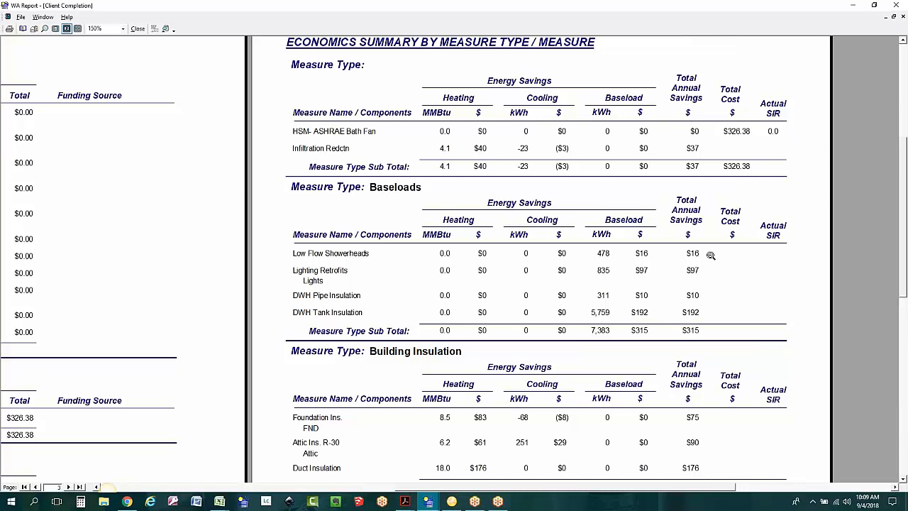
left_click(854, 9)
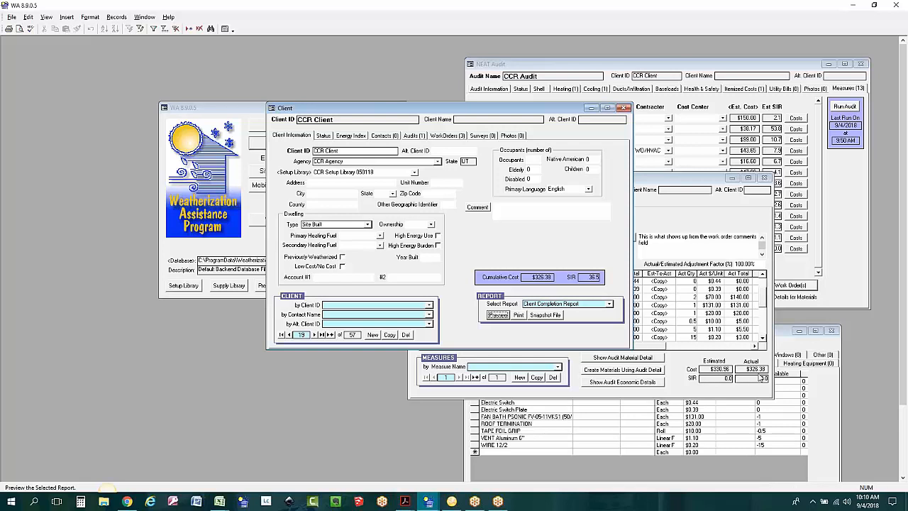
left_click(683, 177)
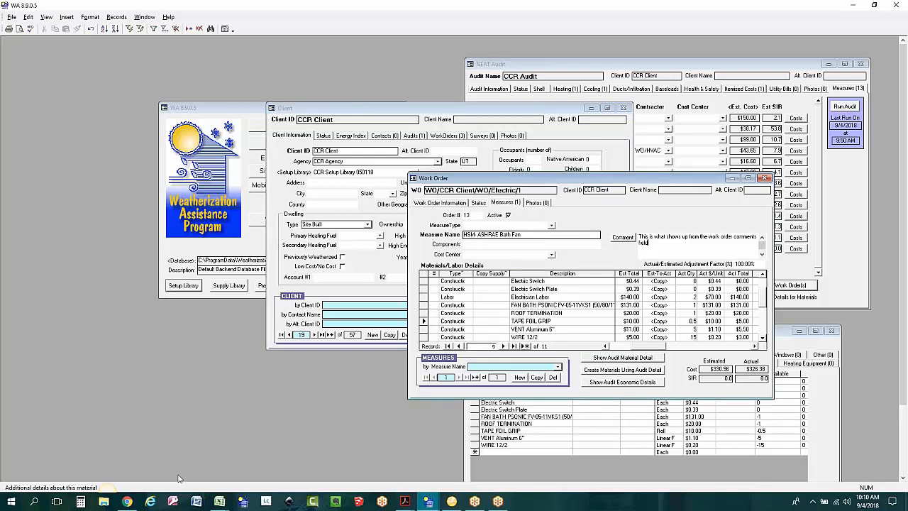
Reopen the Client Completion report and review the economics summary by measure type through its grand total on page 5
mouse_move(428, 502)
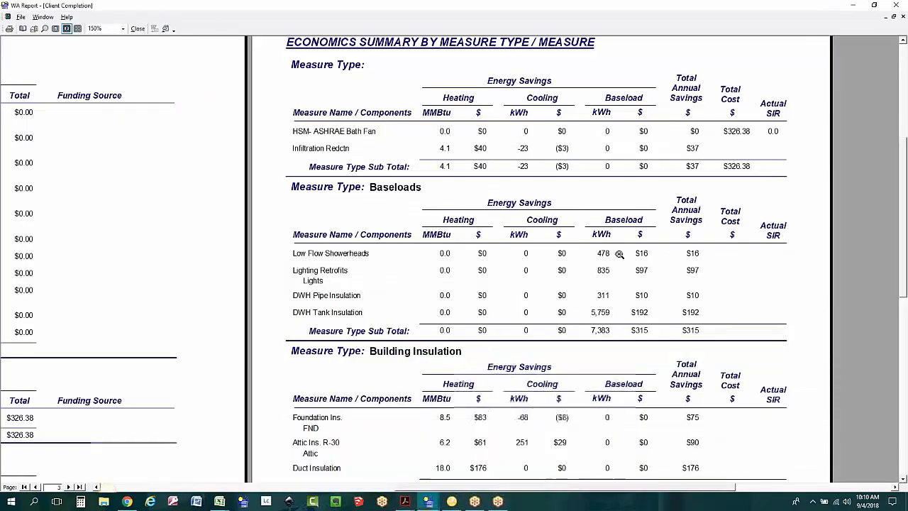
left_click(571, 461)
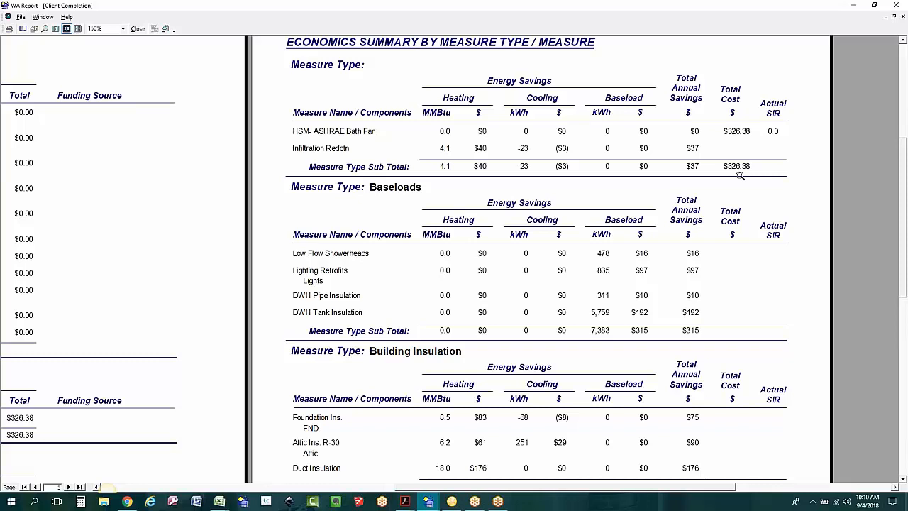
scroll(702, 171, "down", 1)
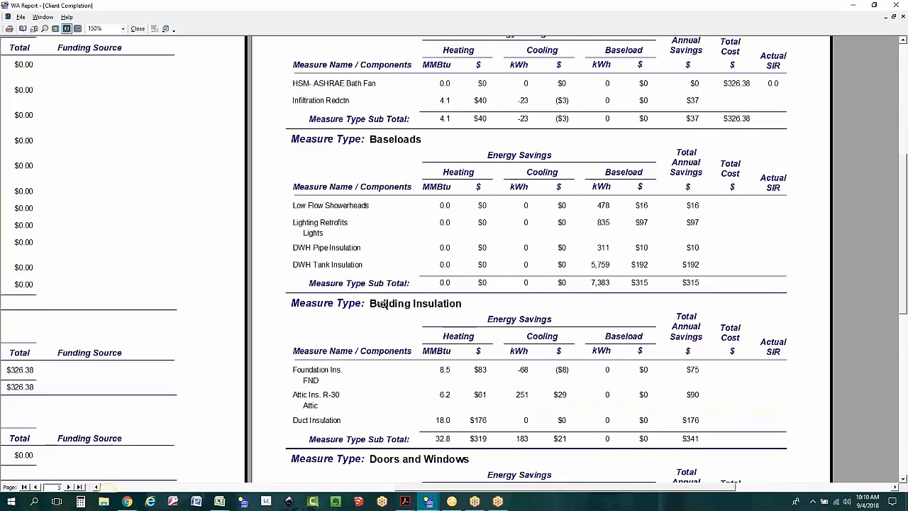
left_click(70, 487)
scroll(122, 438, "up", 3)
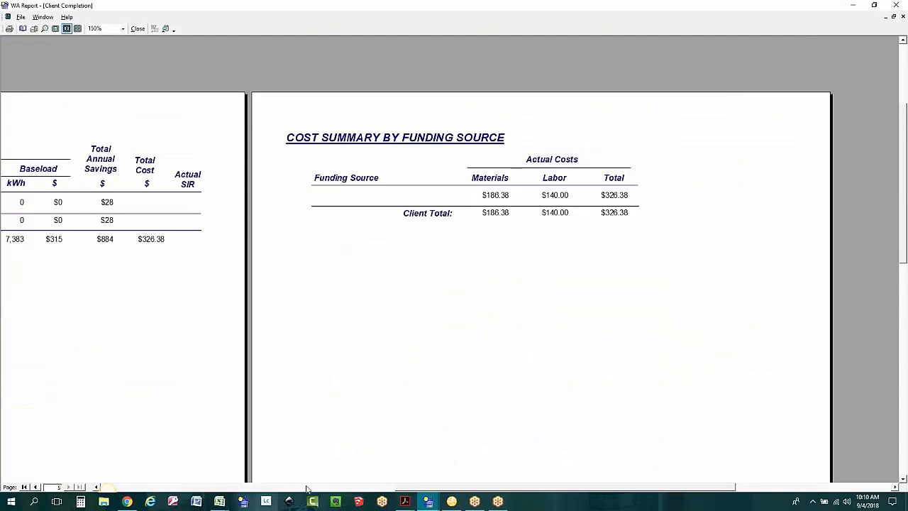
left_click_drag(405, 489, 282, 486)
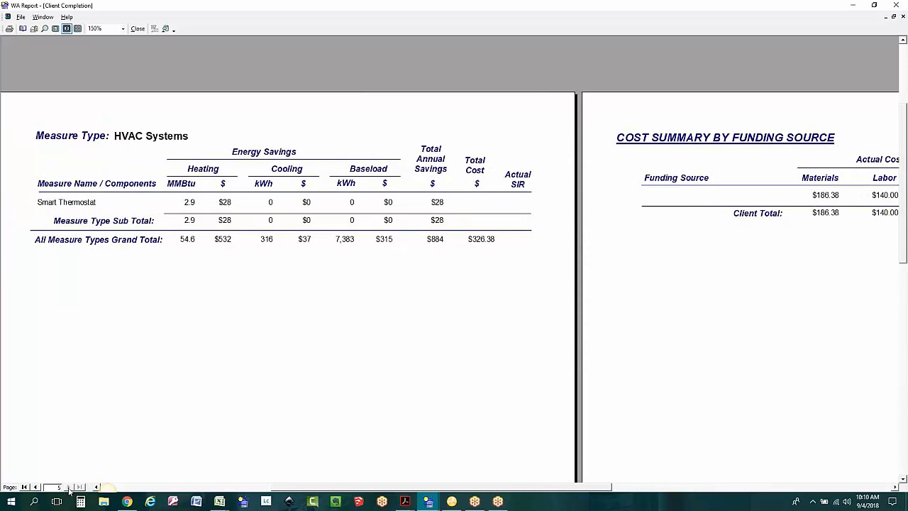
Compare the cost summary by work order on page 3 with the grand total and funding source costs on pages 5 and 6
left_click(35, 486)
scroll(126, 403, "down", 3)
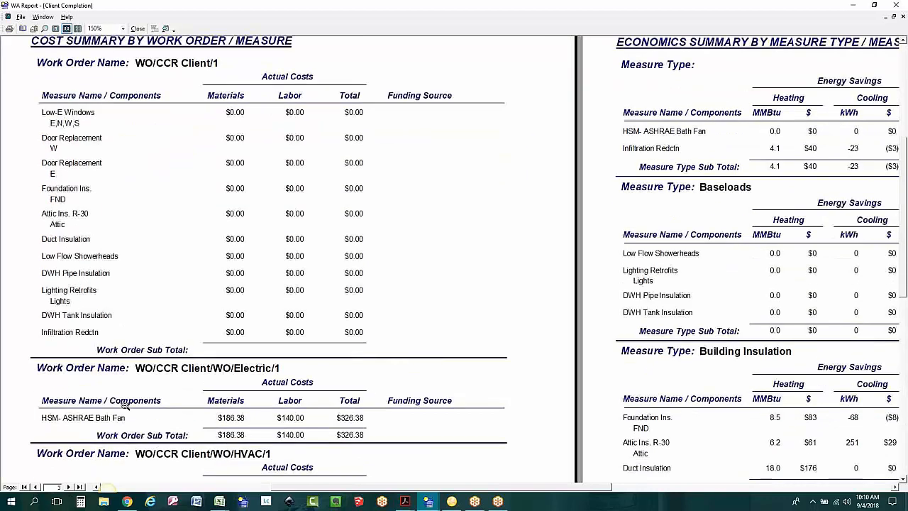
left_click(68, 486)
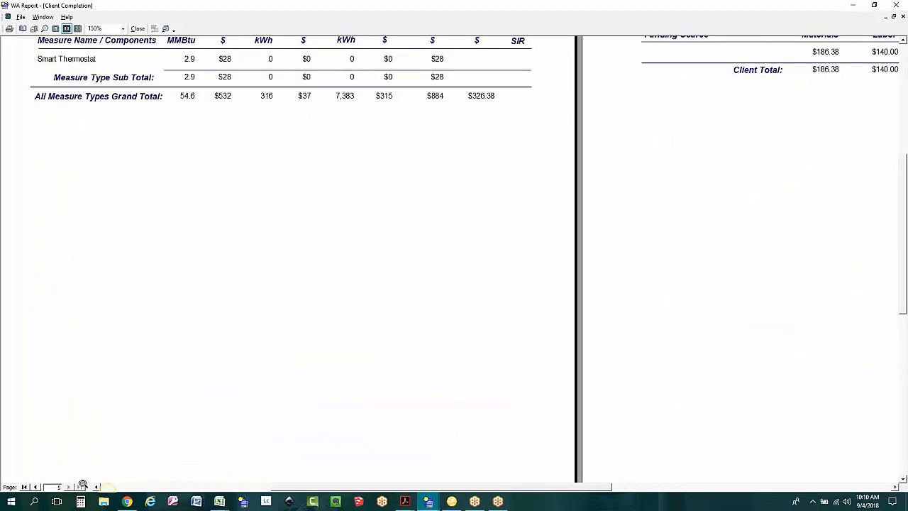
left_click(35, 487)
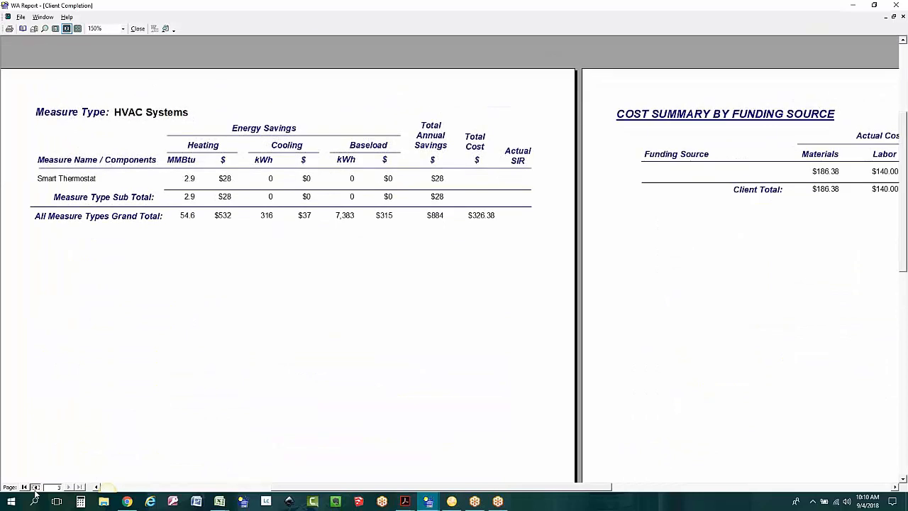
left_click_drag(544, 489, 648, 485)
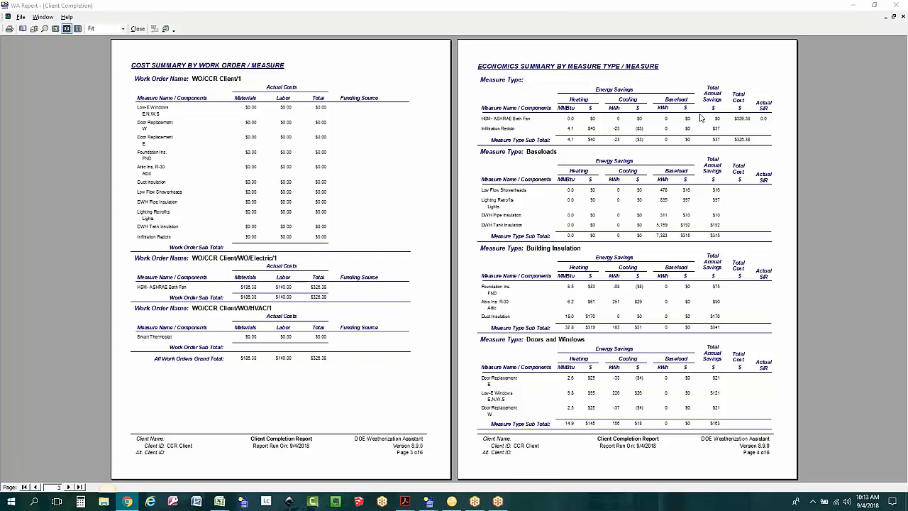
Minimize the report and move the electric Work Order window clear of the NEAT Audit's measure costs
left_click(886, 20)
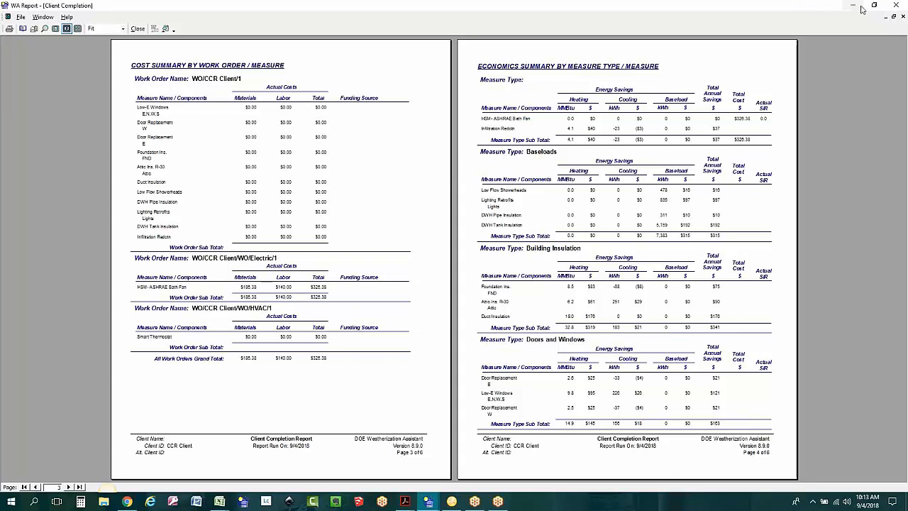
left_click(855, 6)
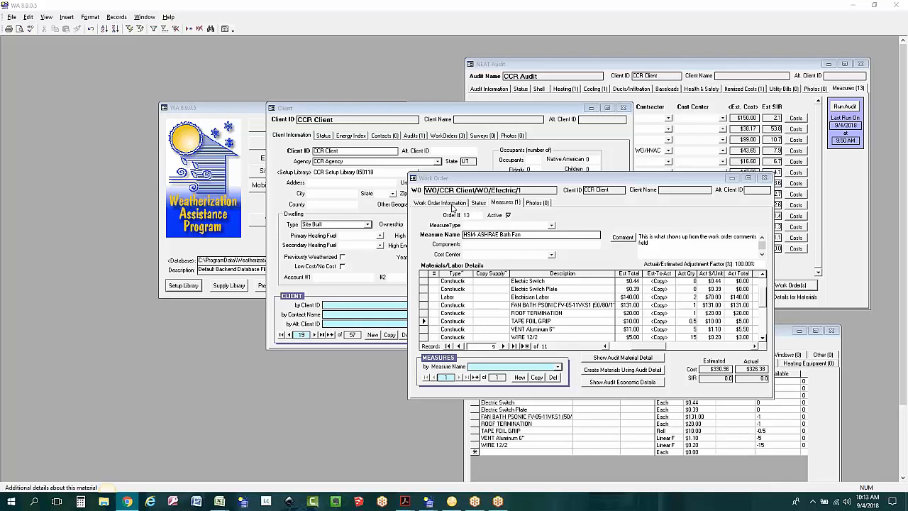
left_click_drag(531, 182, 308, 209)
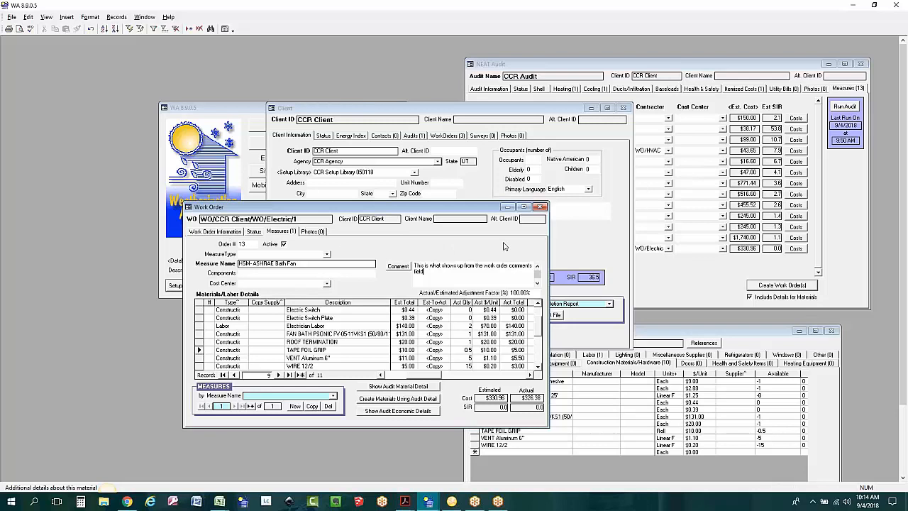
Switch to the work order WO/CCR Client/WO/HVAC/1 and display its Smart Thermostat measure
left_click(227, 232)
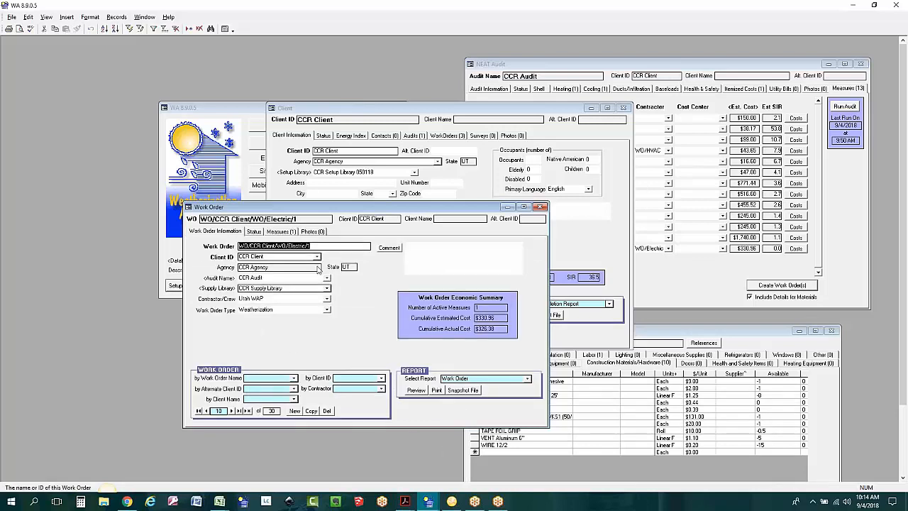
left_click(293, 378)
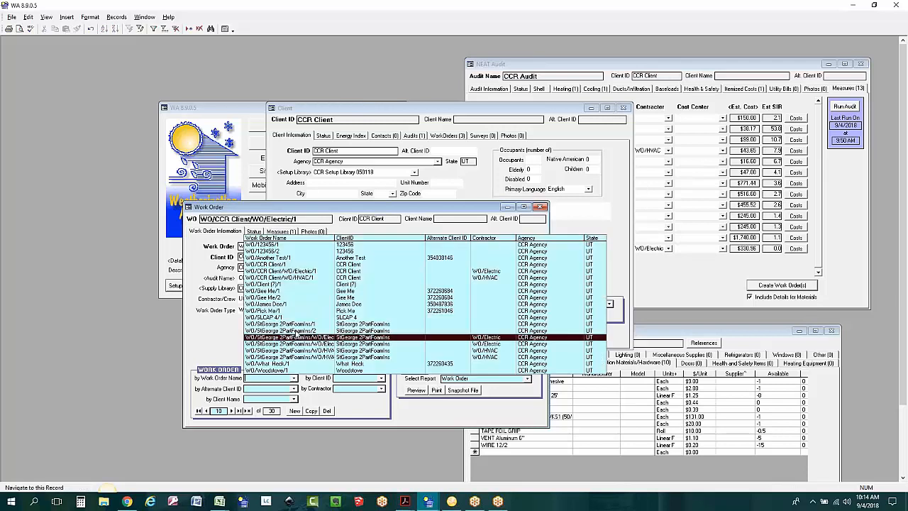
left_click(294, 278)
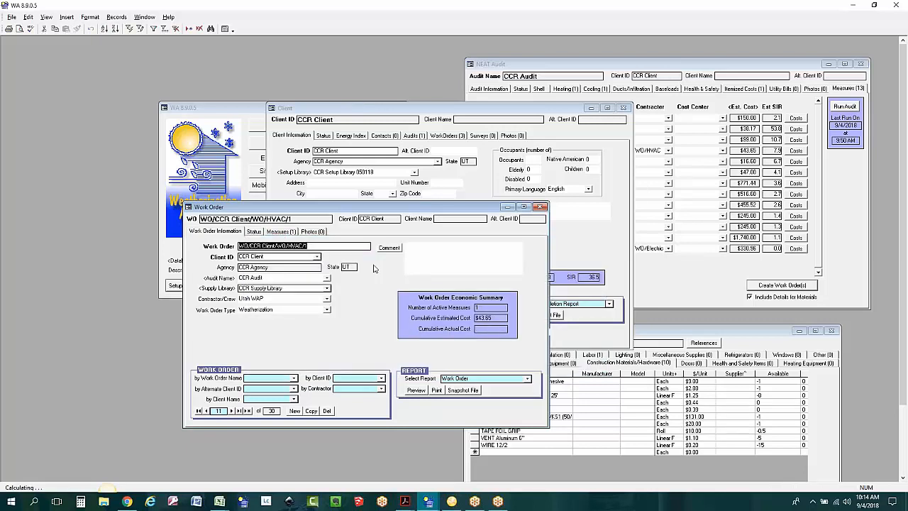
left_click(282, 232)
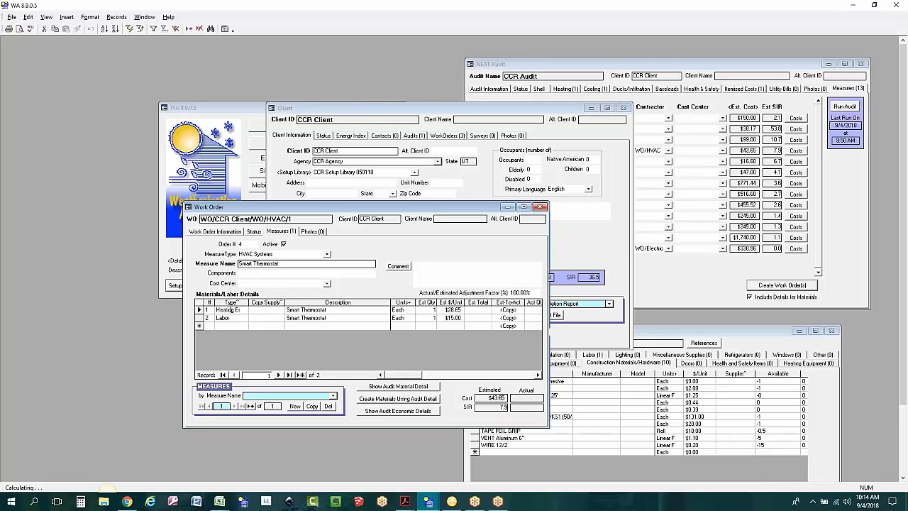
Examine the material type choices of the Smart Thermostat's first detail line and select the type field of the blank line
left_click(242, 312)
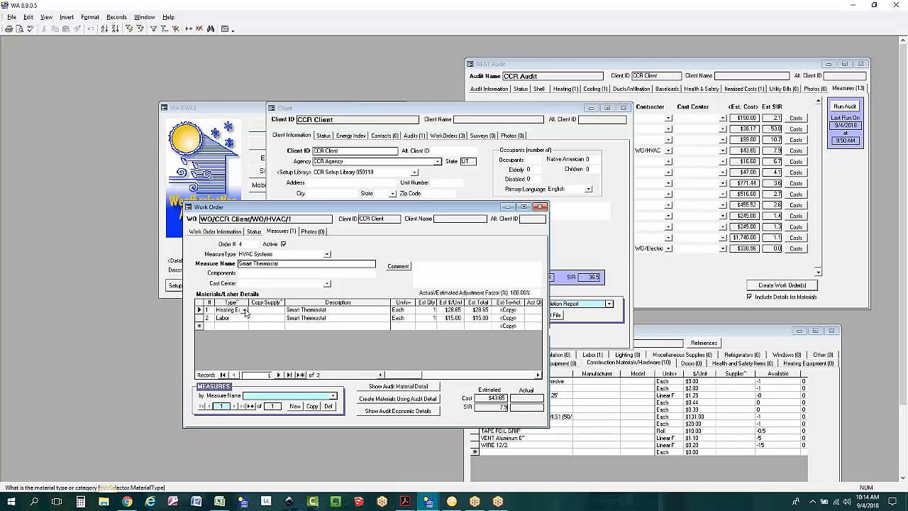
left_click(243, 313)
left_click(240, 327)
left_click(383, 130)
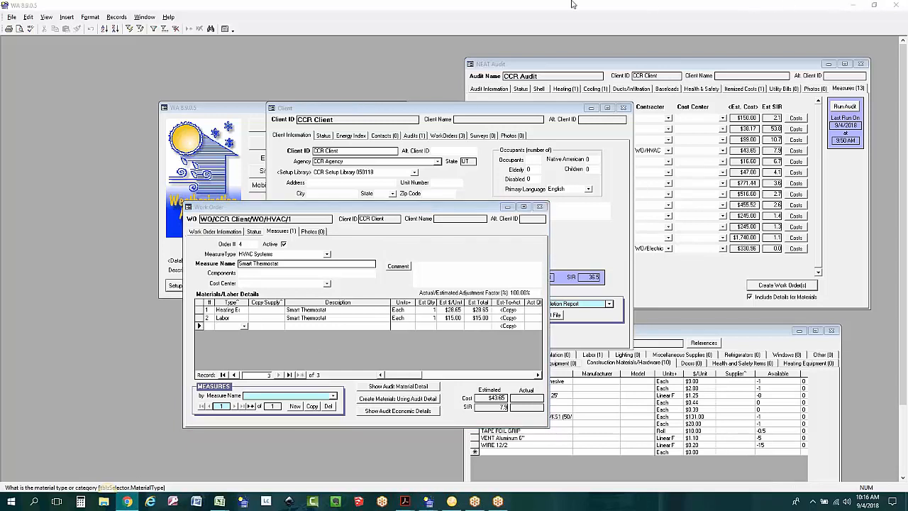